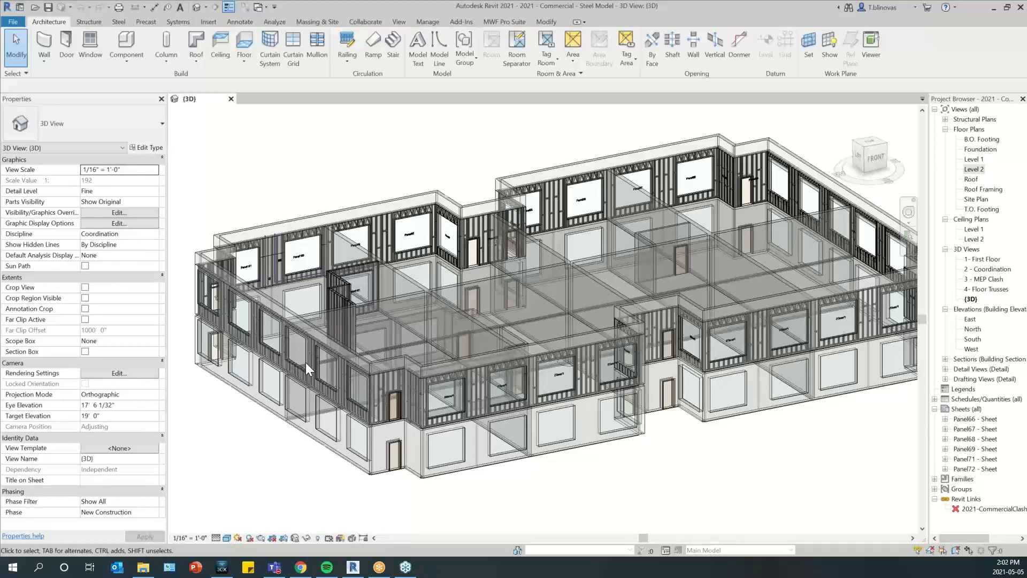
Open the Level 1 floor plan and focus on the small grouped rooms around the crossing interior walls
scroll(306, 361, down, 1)
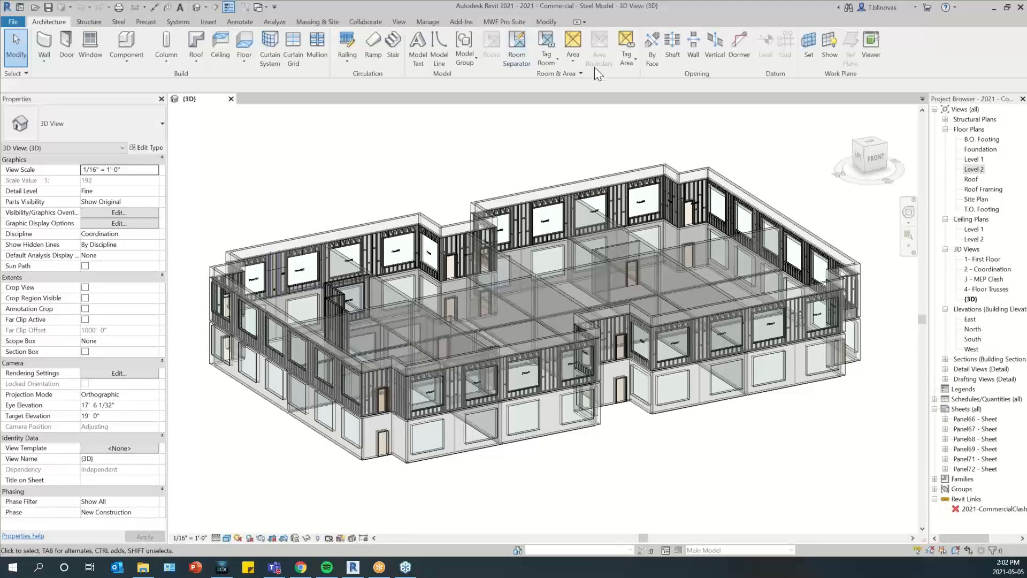
click(515, 25)
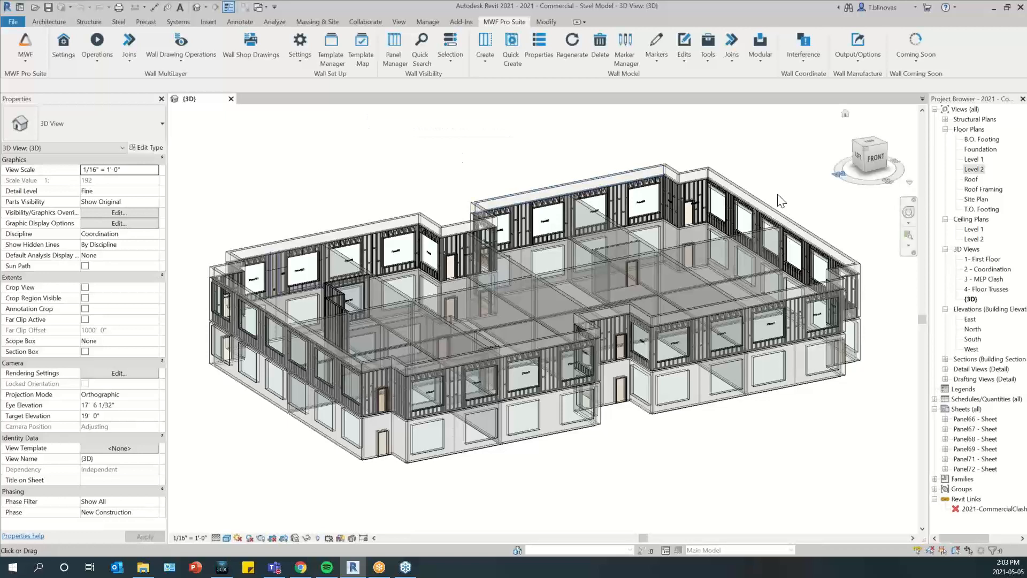
double_click(973, 159)
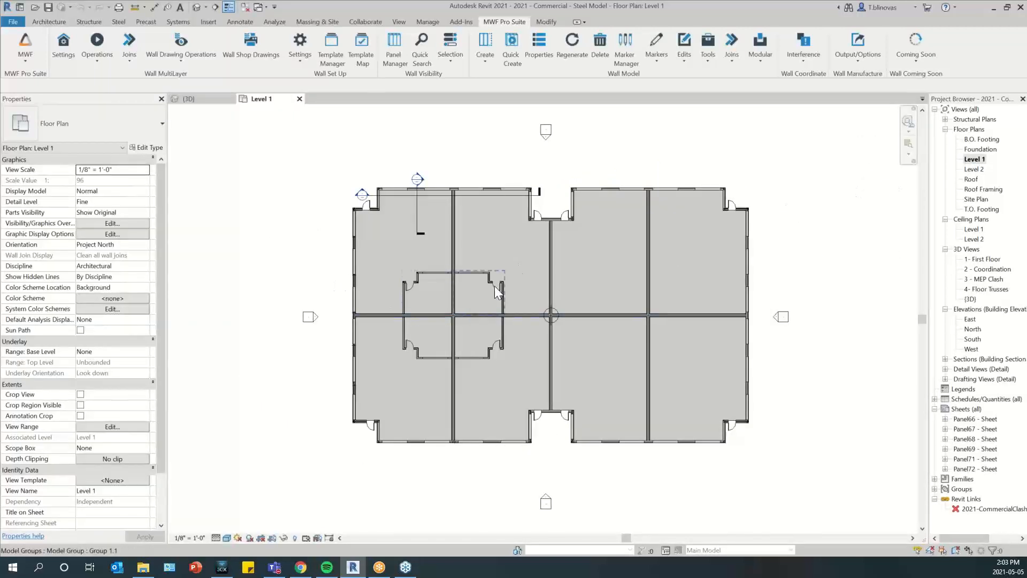
scroll(447, 276, up, 2)
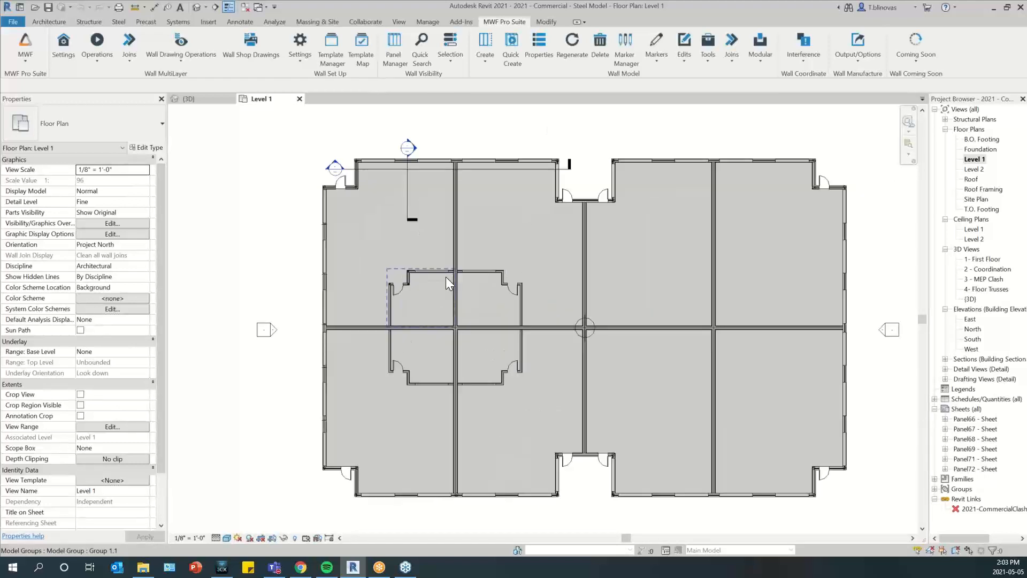
scroll(445, 277, up, 4)
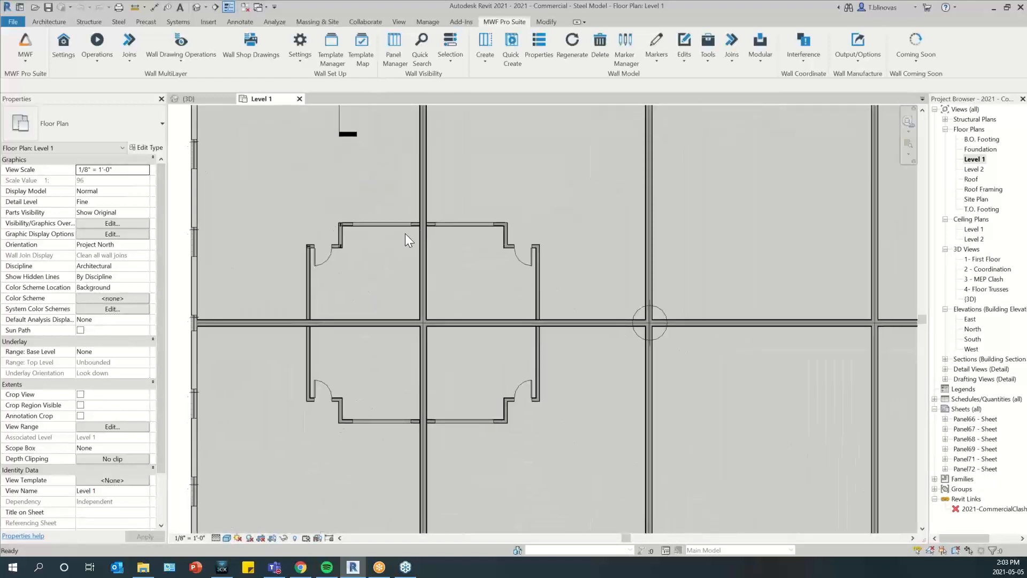
scroll(393, 245, up, 1)
click(355, 222)
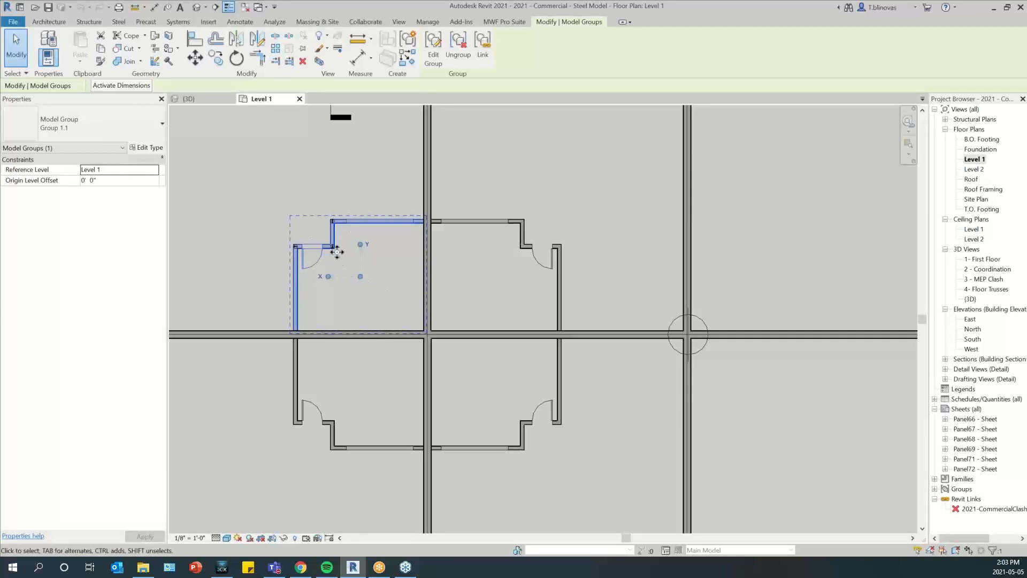
click(259, 262)
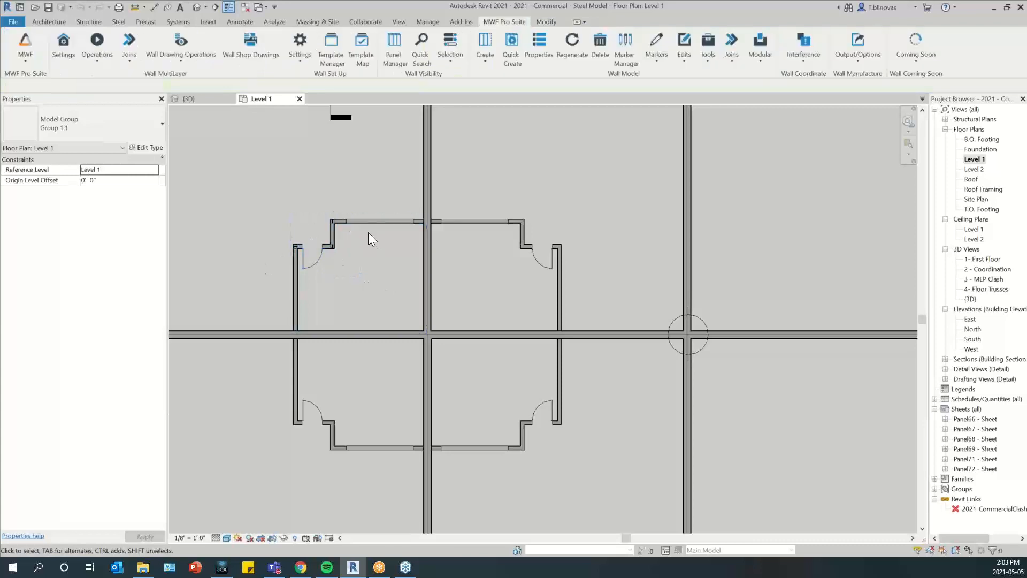
scroll(368, 232, up, 1)
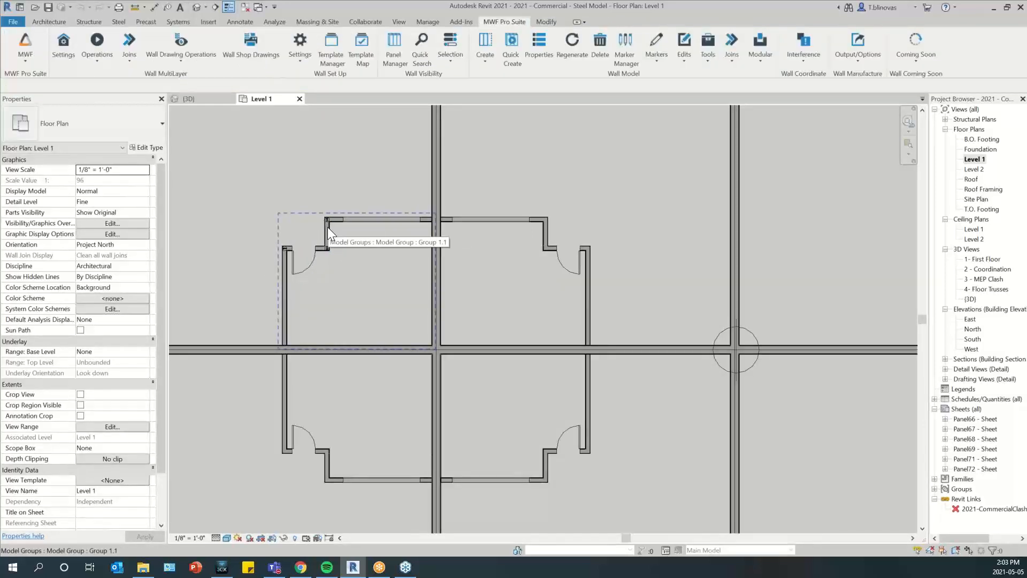
click(327, 226)
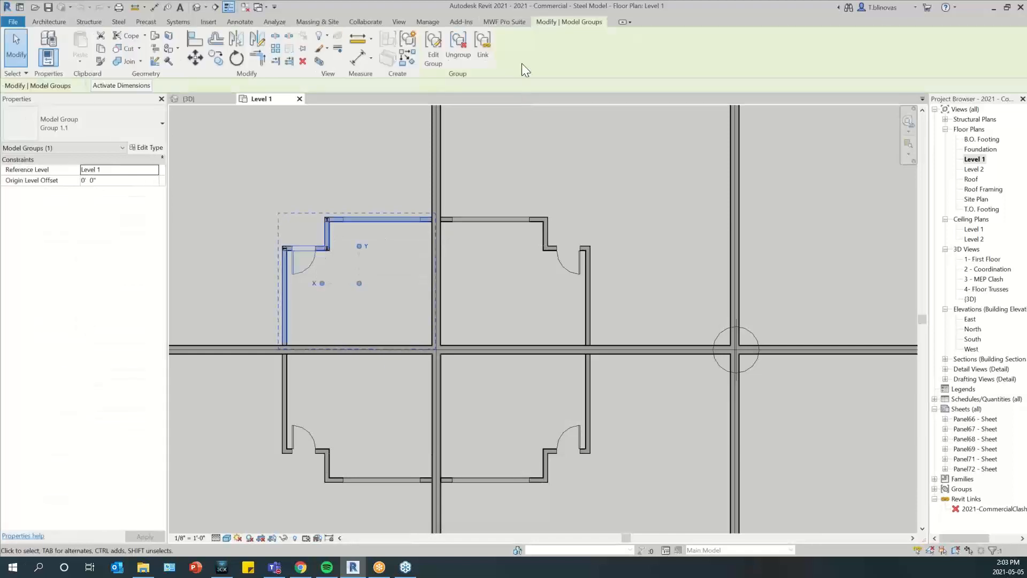
click(512, 22)
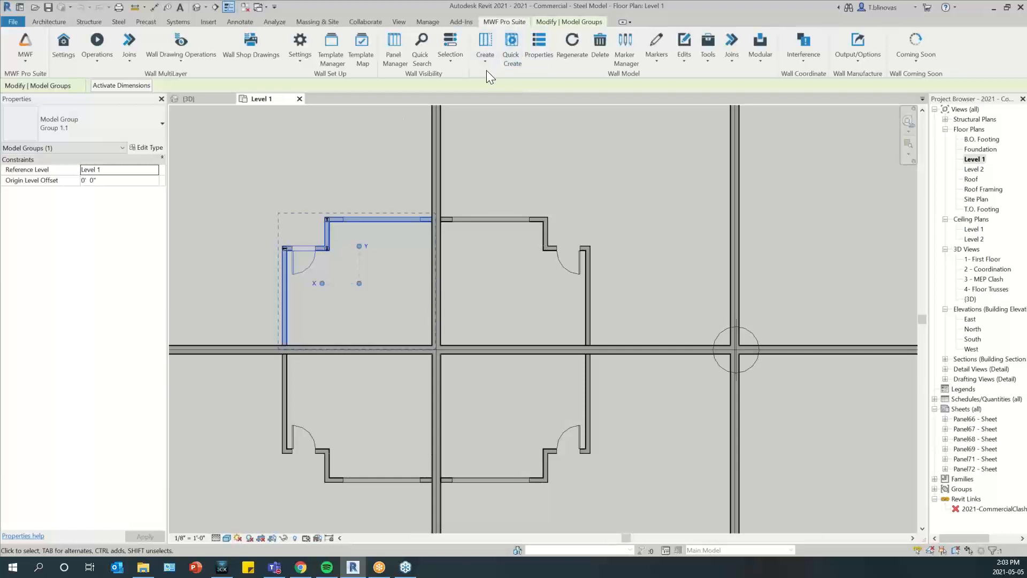
scroll(331, 231, up, 2)
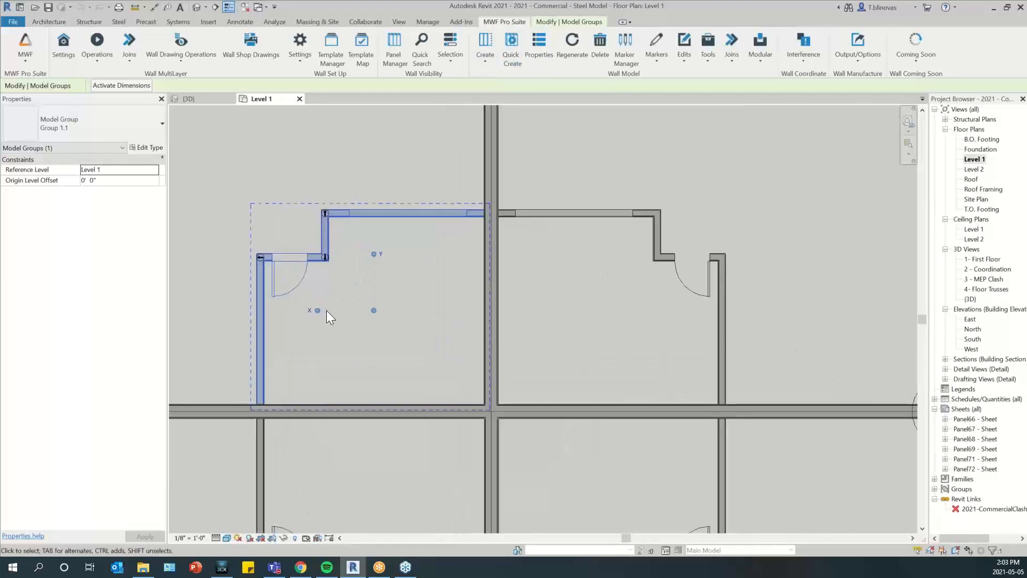
click(292, 332)
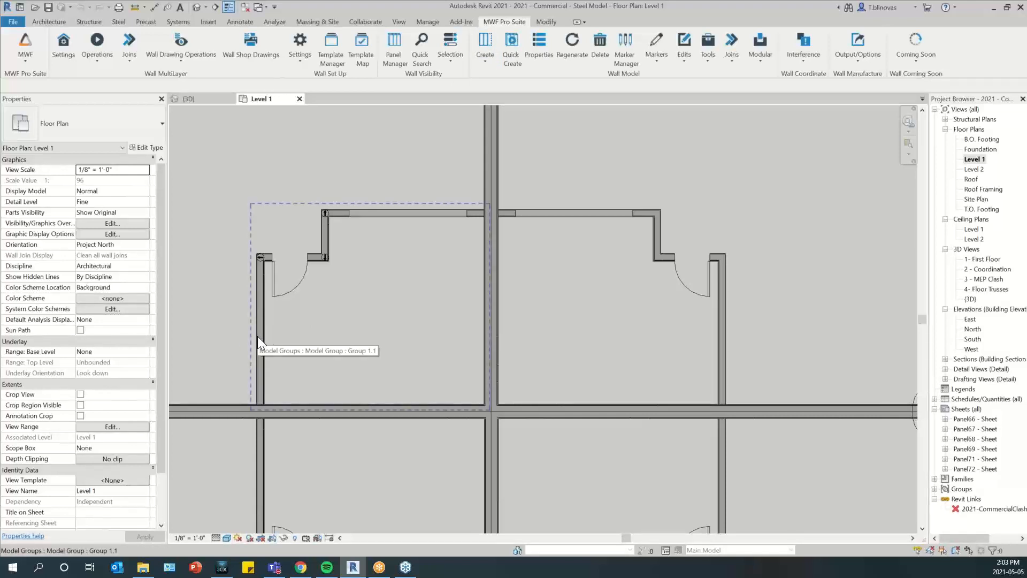
Select the four individual partition walls inside the upper-left model group, without selecting the group itself
key(Tab)
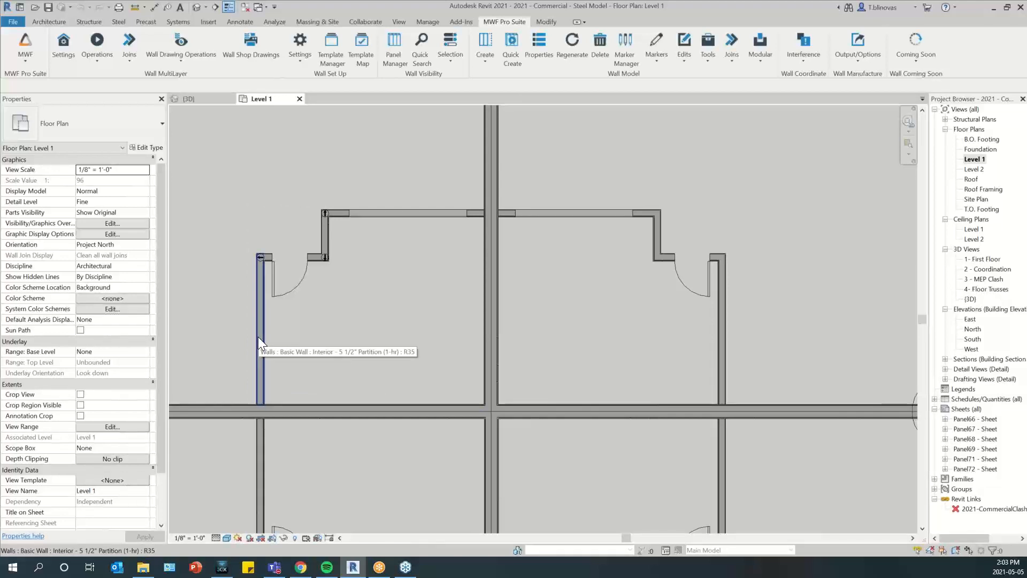
click(259, 338)
scroll(311, 244, up, 2)
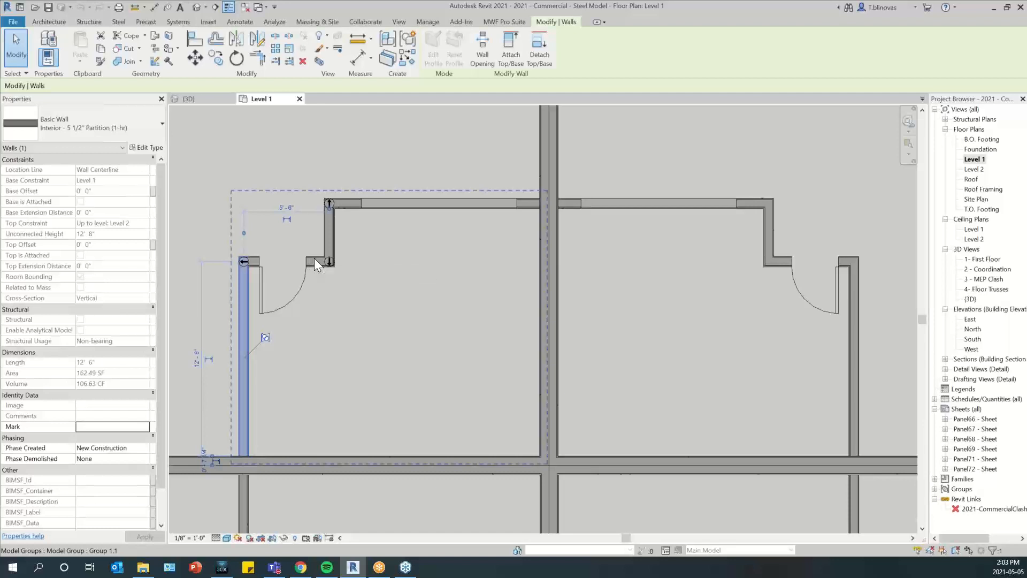
key(Tab)
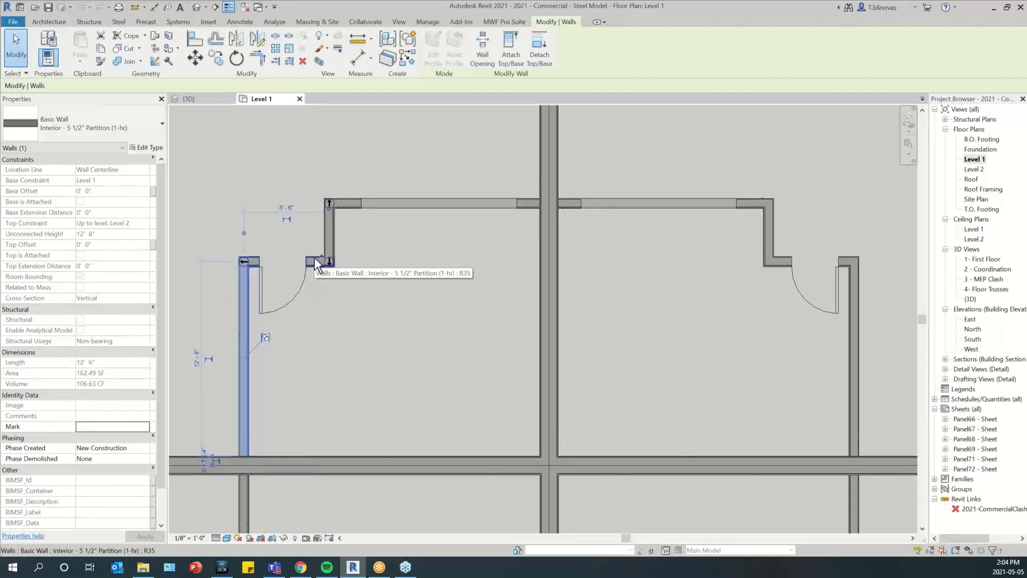
ctrl+click(315, 258)
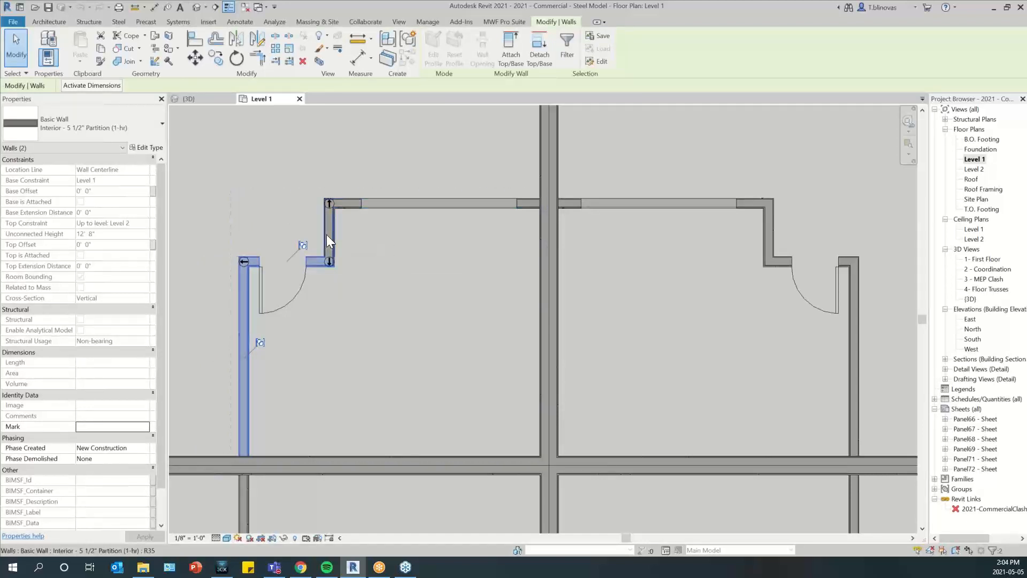
ctrl+click(327, 233)
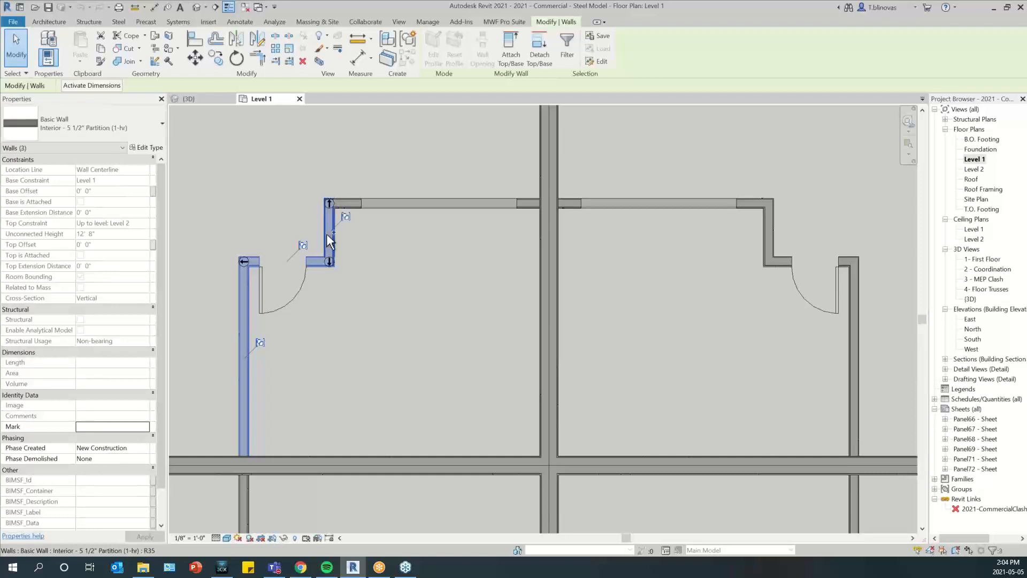
key(Tab)
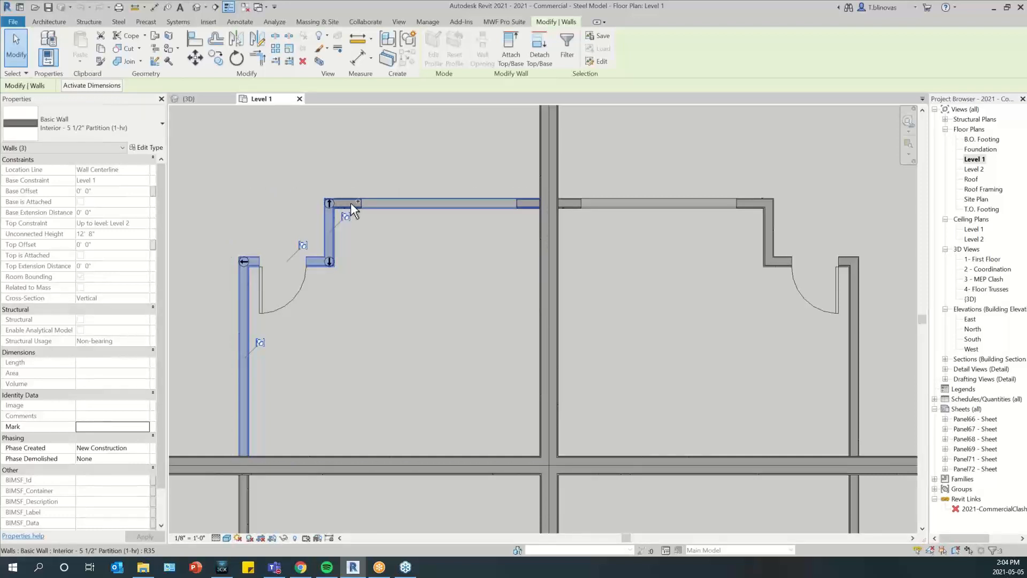
ctrl+click(350, 203)
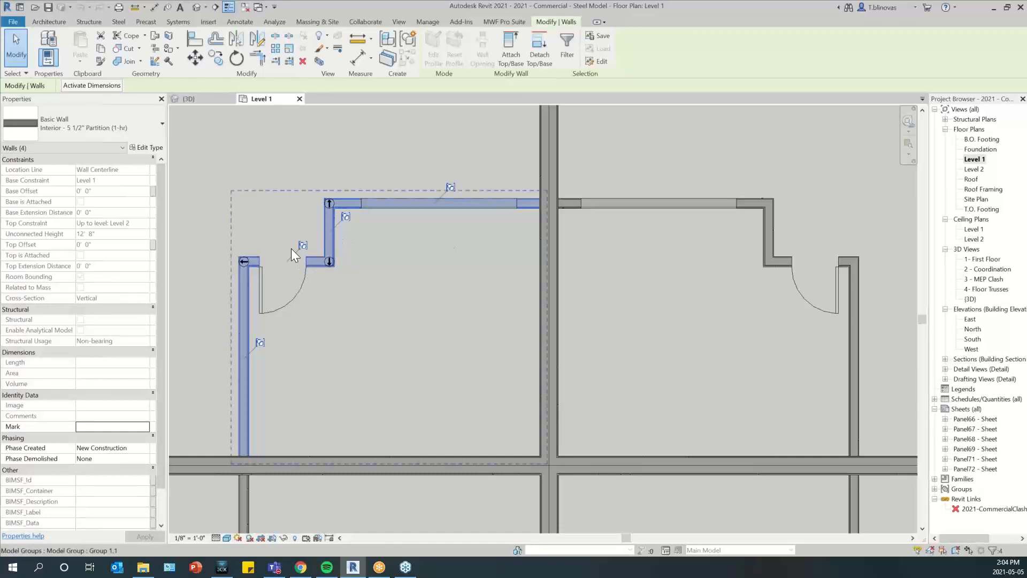
Start panel creation for the selected walls and make the Light Gauge template from the Default folder active
click(505, 21)
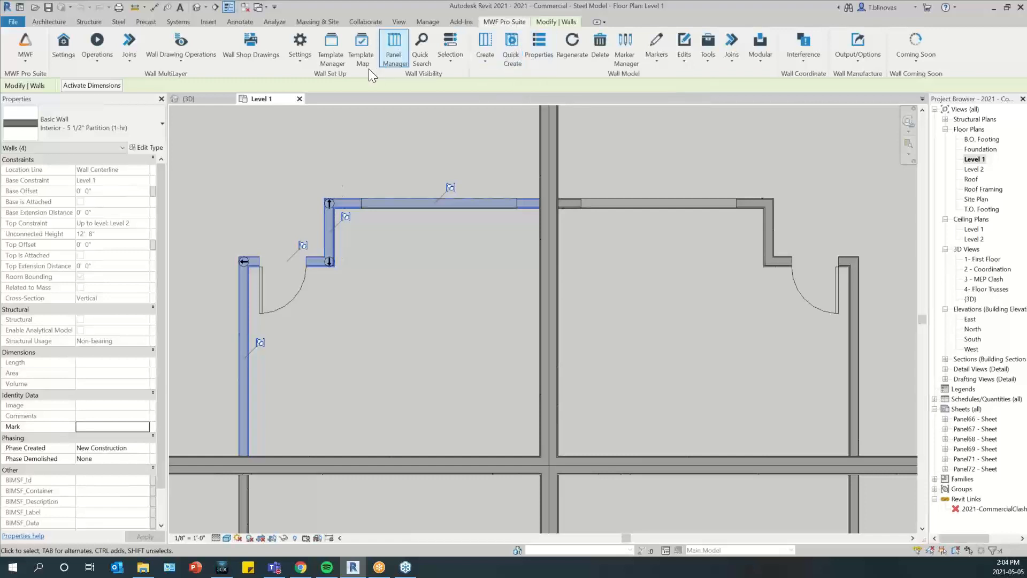
click(490, 49)
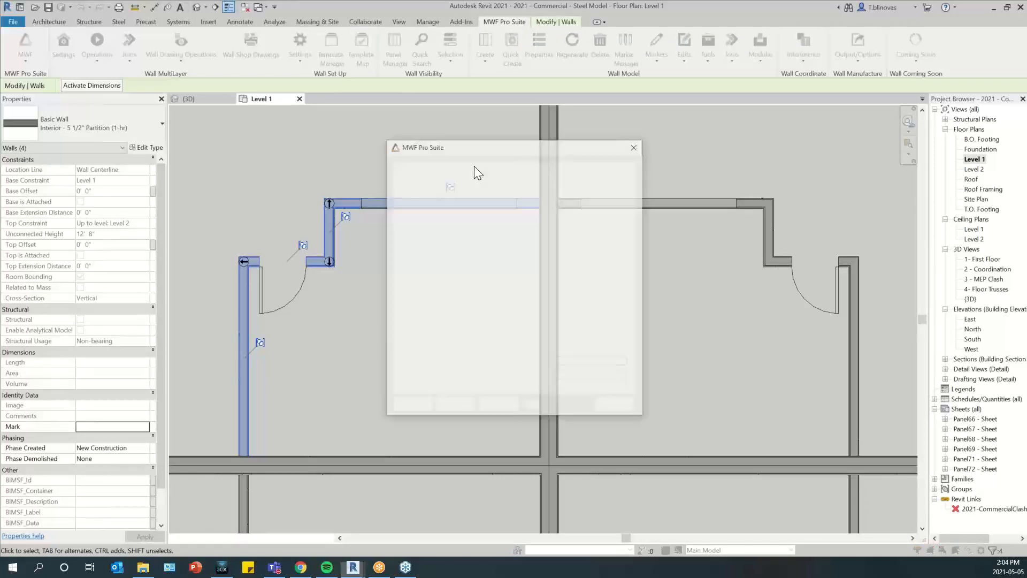
click(499, 406)
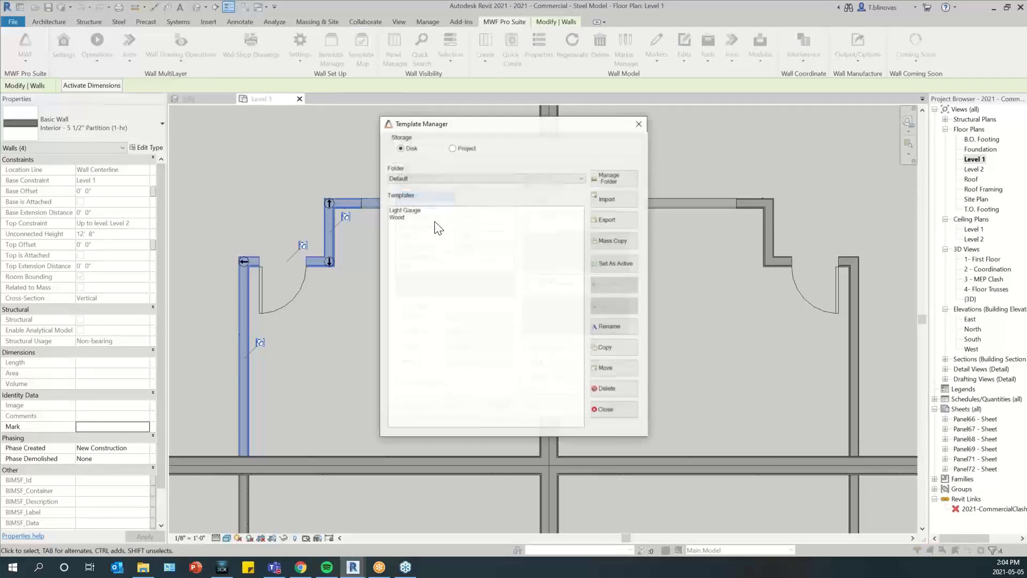
click(404, 210)
click(610, 262)
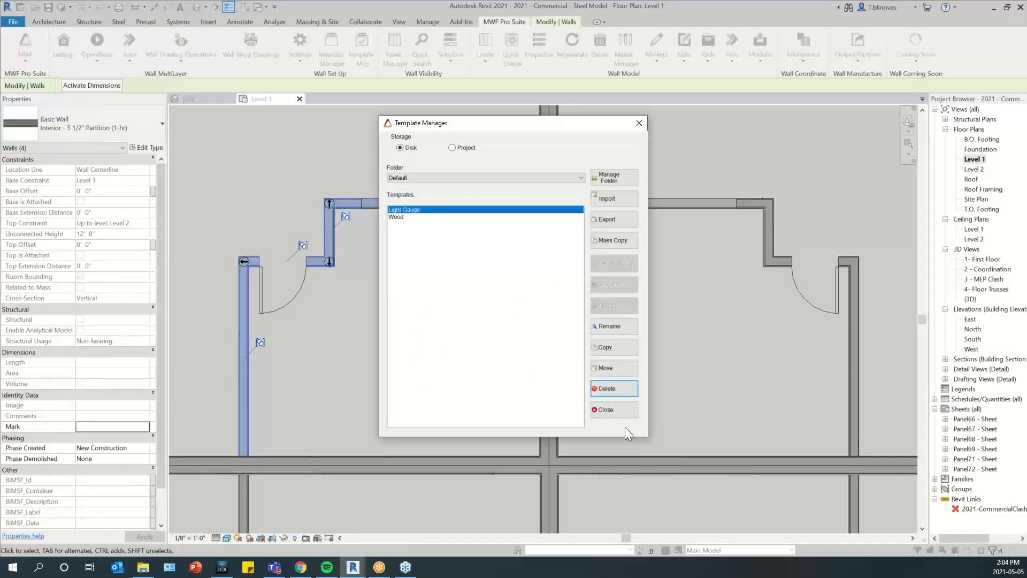
click(615, 410)
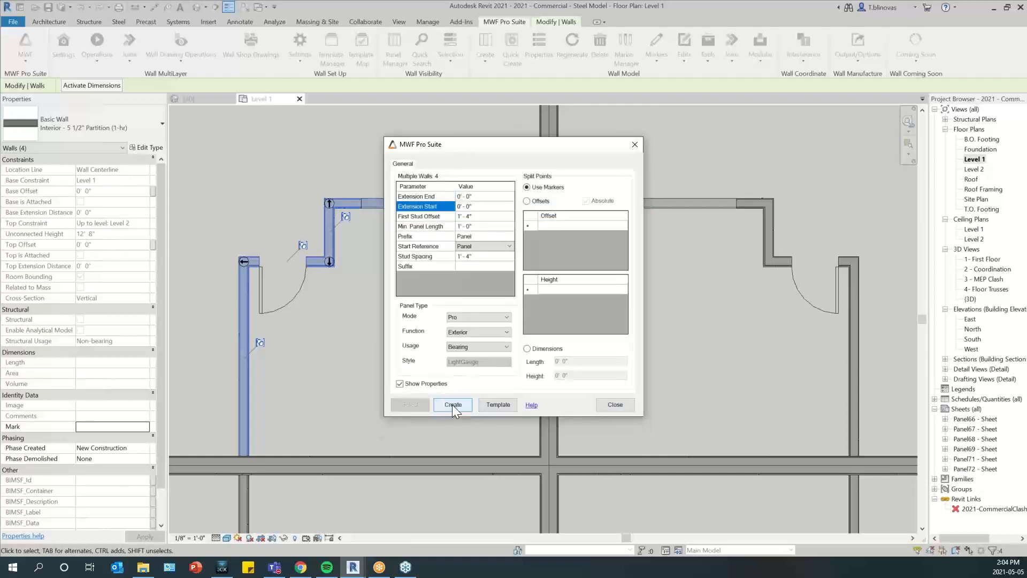
Create the framing panels on the four selected walls, accept their panel properties and clear the selection
click(451, 404)
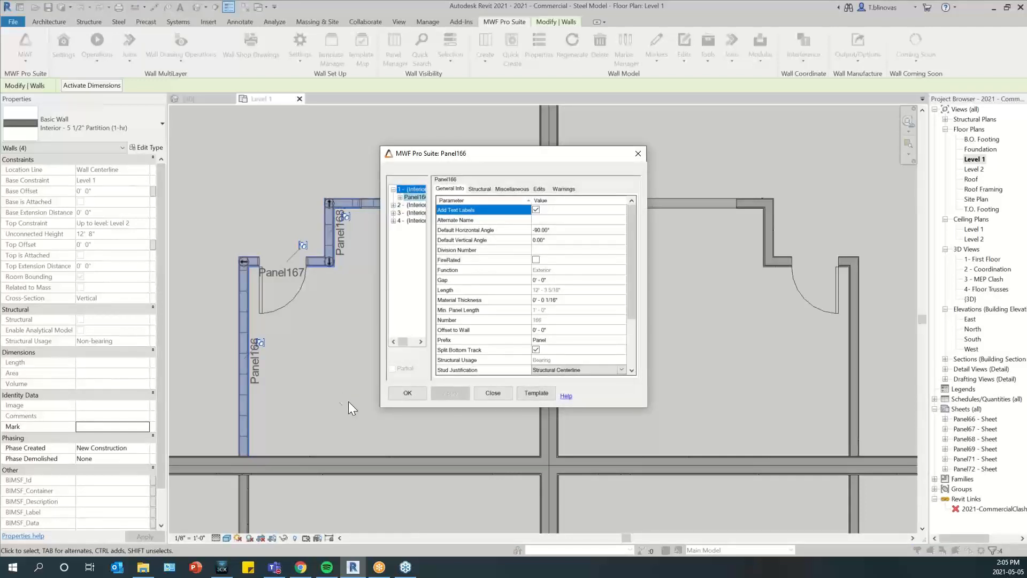
click(406, 394)
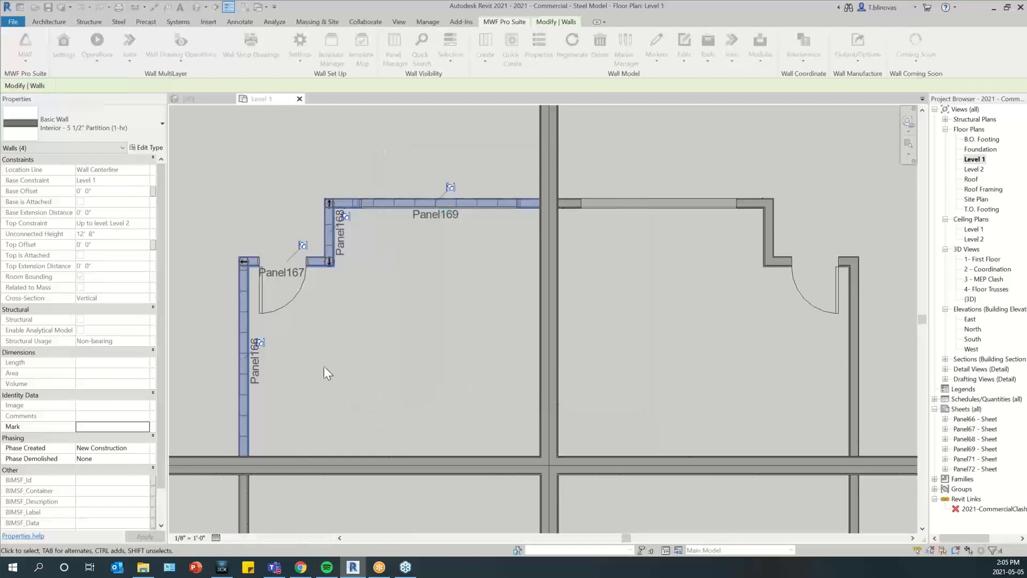
scroll(277, 261, down, 2)
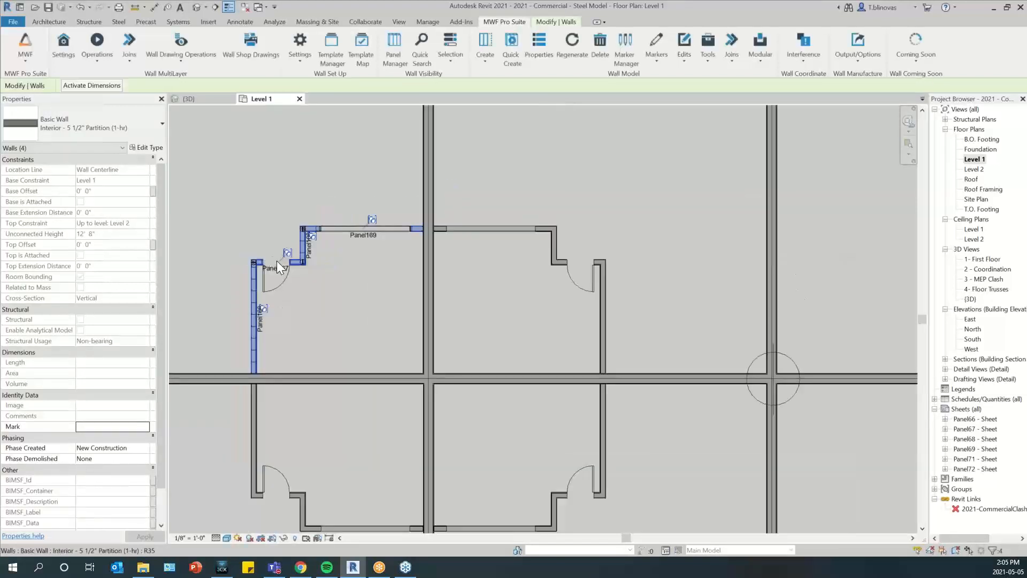
middle_drag(394, 305, 387, 262)
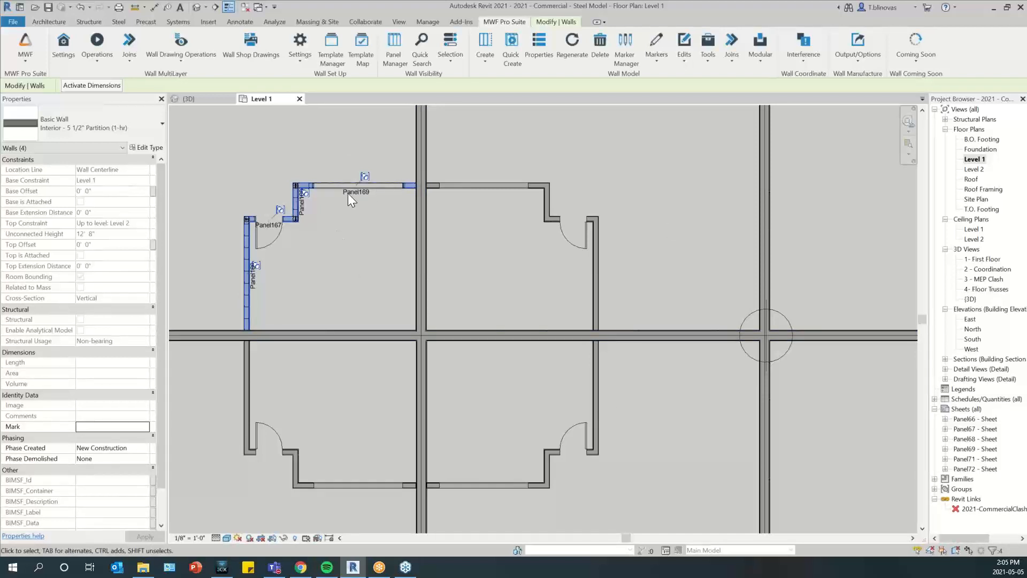
key(Escape)
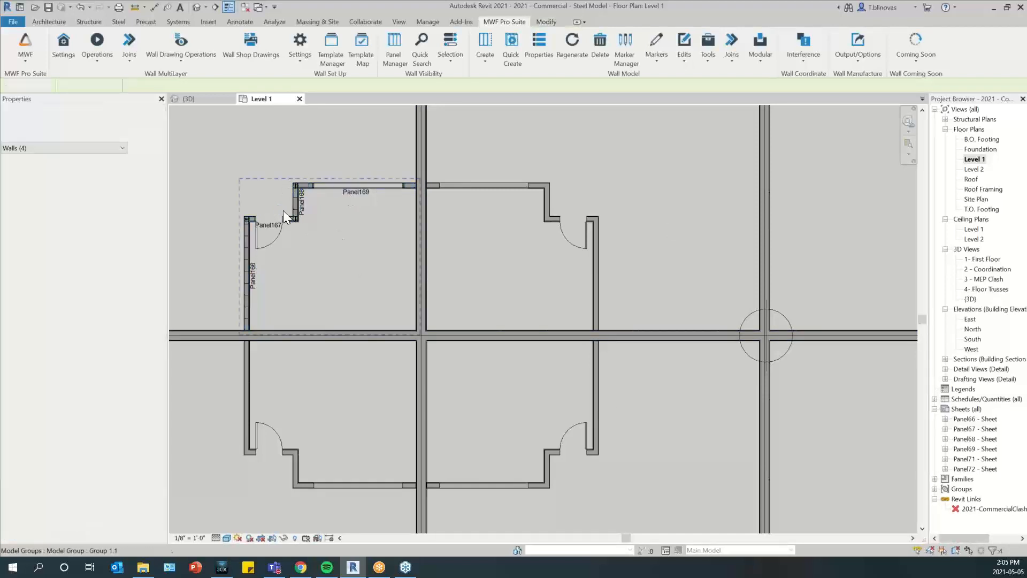
Check the model group type of the framed upper-left group and of the three mirrored groups around it
click(282, 209)
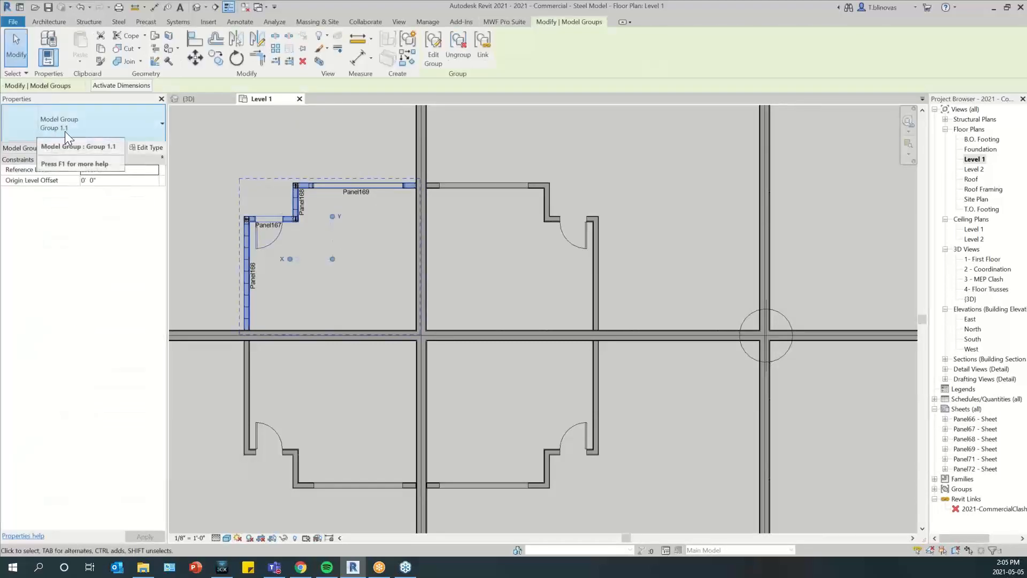
click(501, 179)
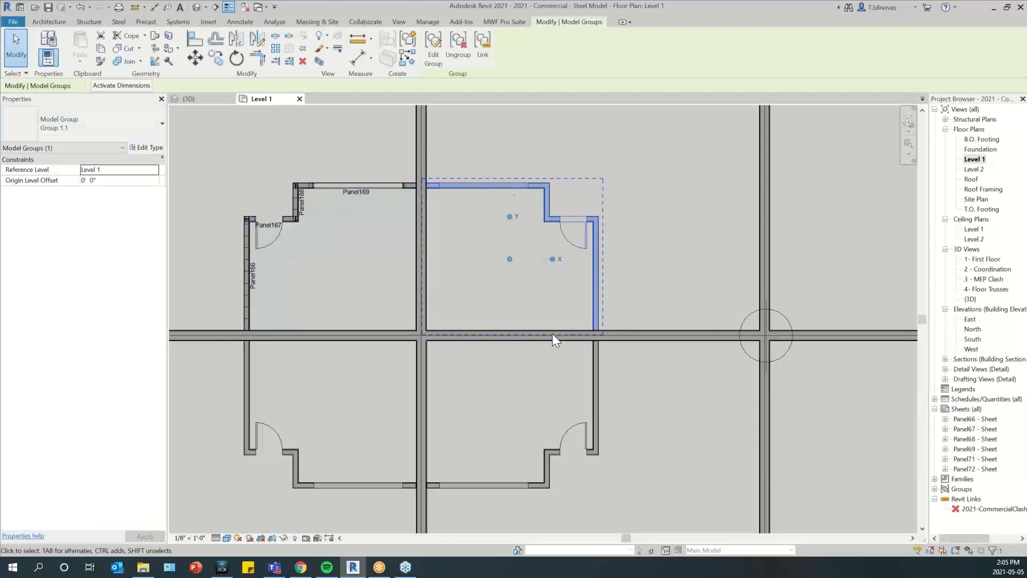
click(468, 488)
click(346, 489)
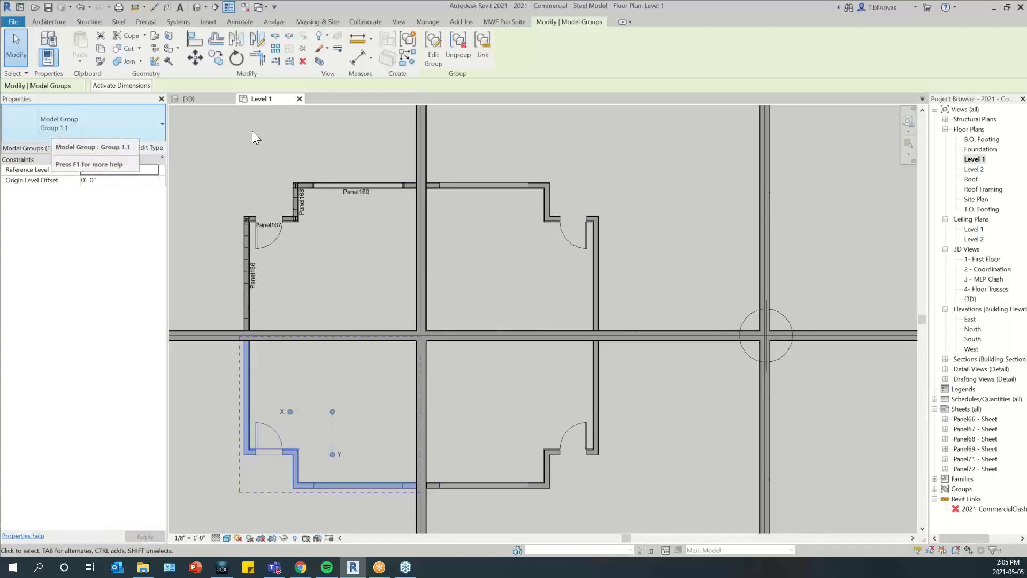
Start copying the framing members of the framed upper-left model group onto all identical groups
click(516, 22)
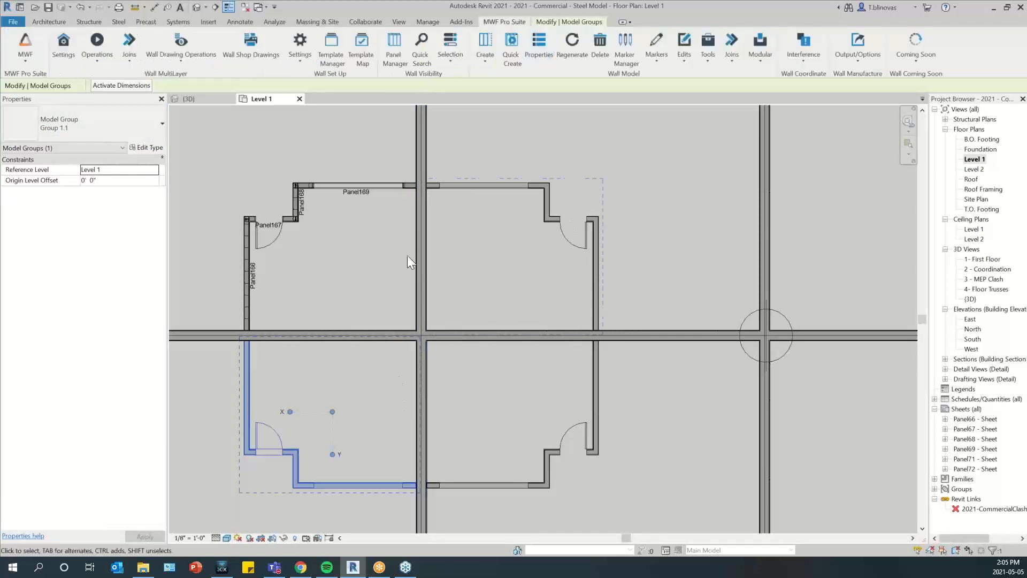
click(291, 203)
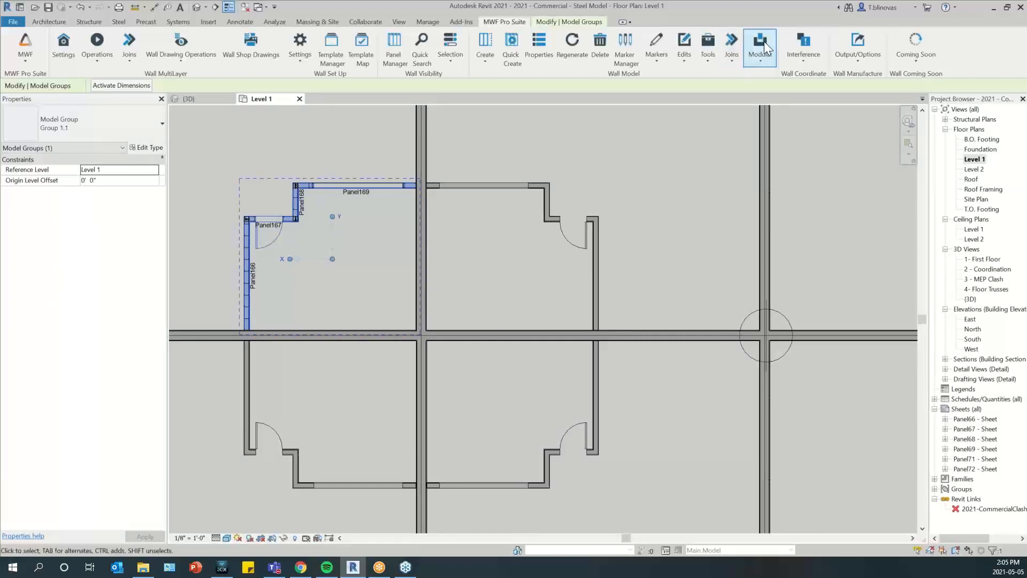
click(760, 55)
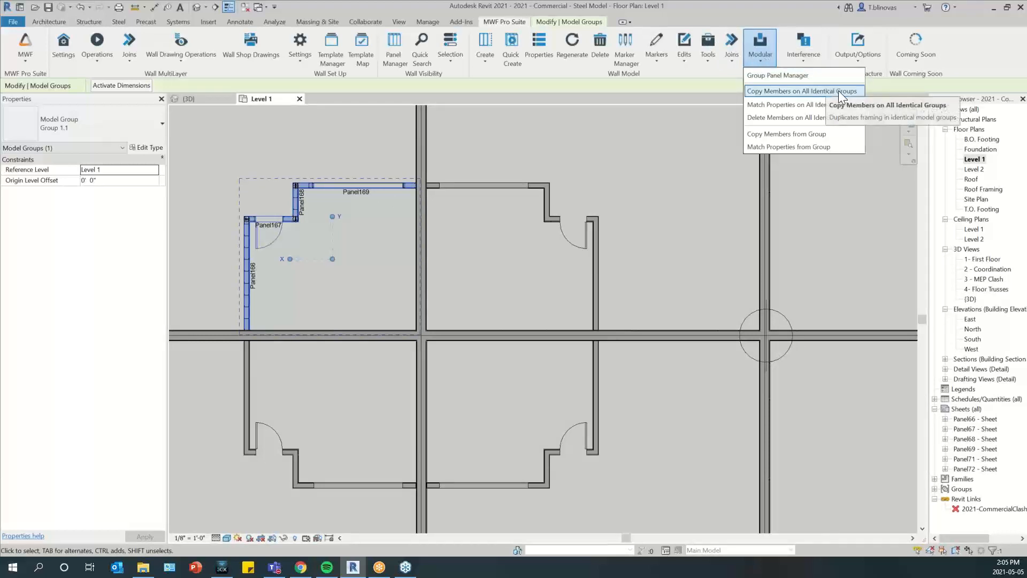
click(799, 91)
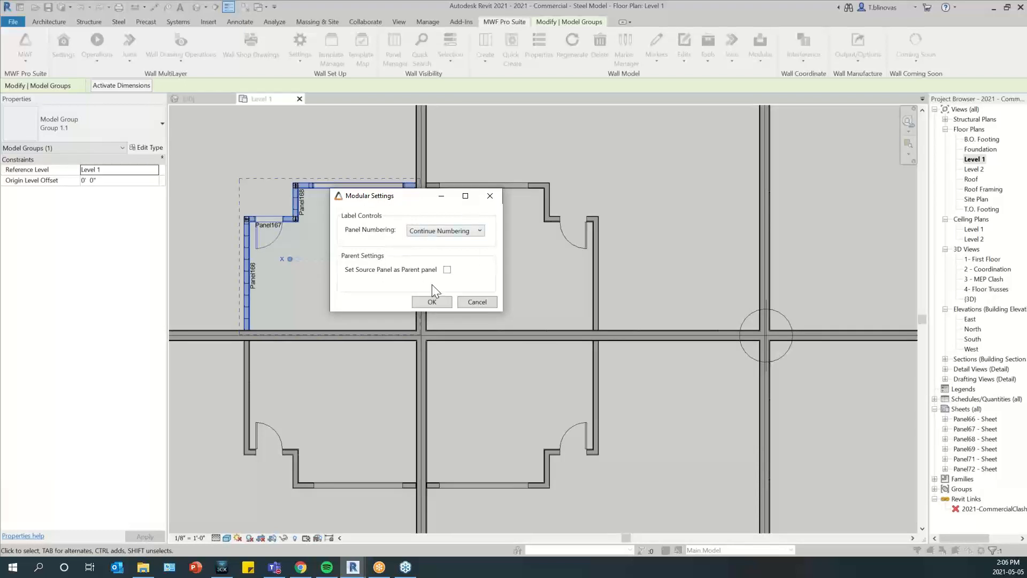
drag(408, 202, 427, 261)
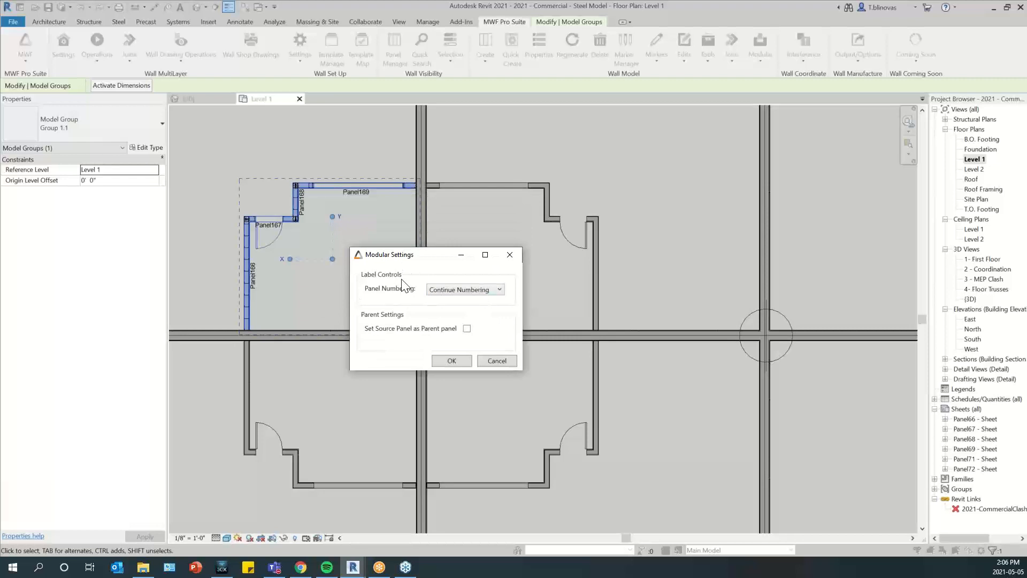
Try the Same As Original panel numbering for the copied panels and go back to Continue Numbering
click(492, 290)
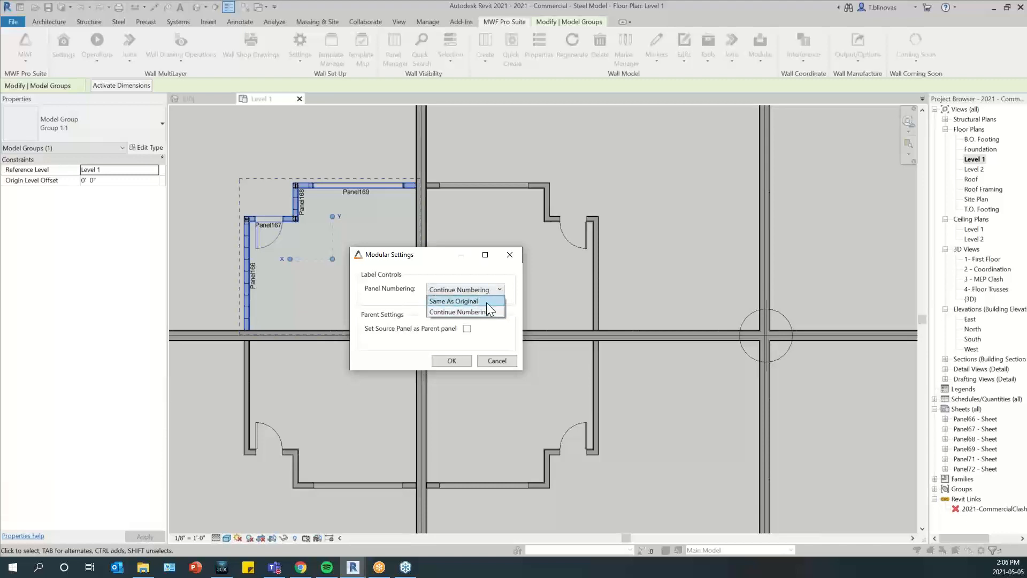
click(487, 303)
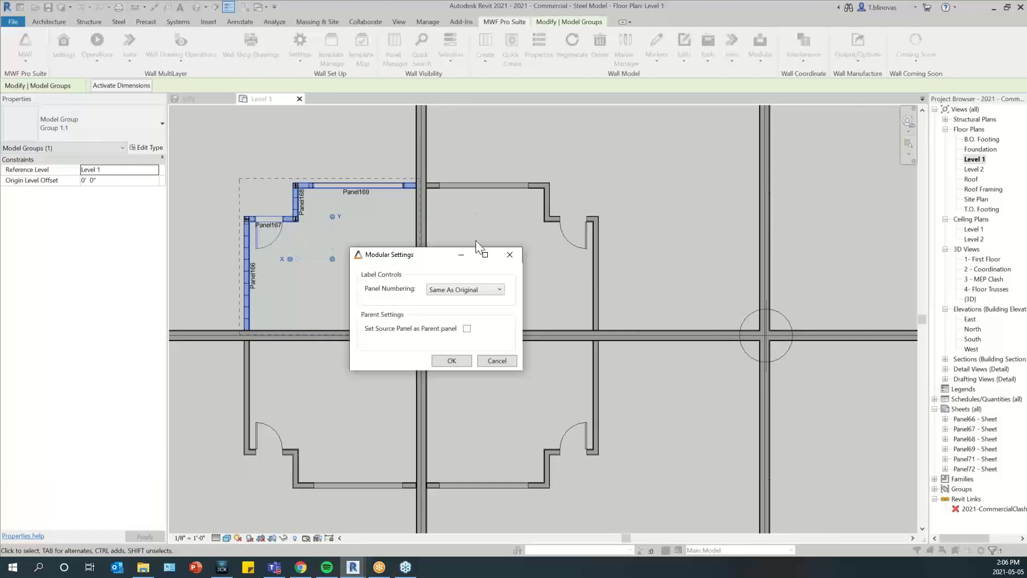
click(481, 289)
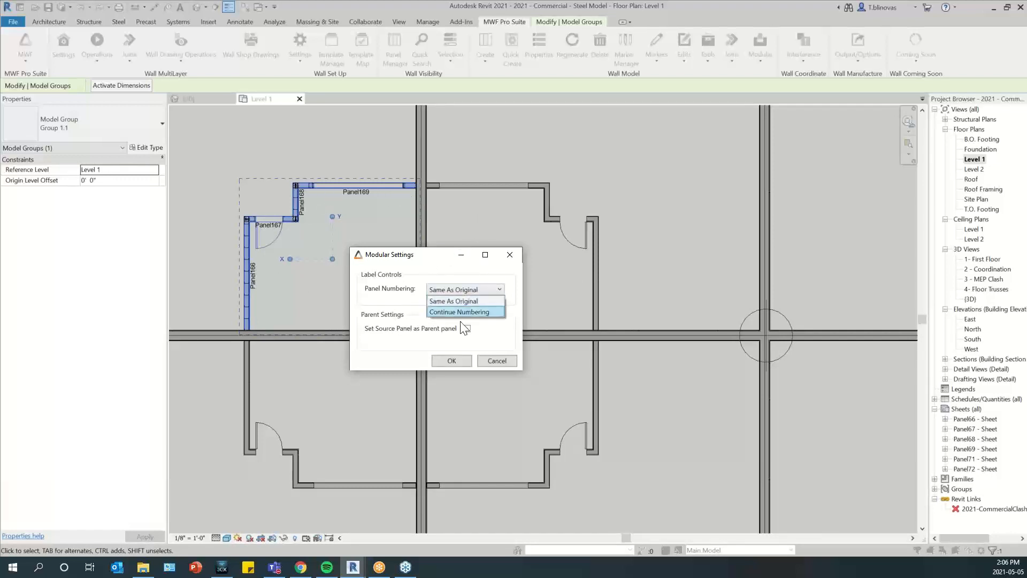
click(470, 312)
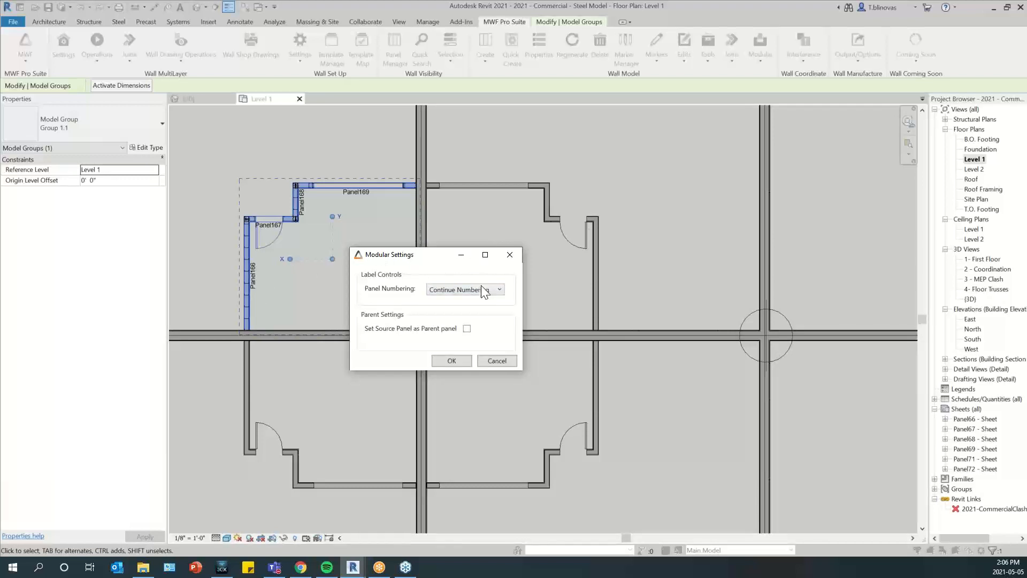
click(496, 290)
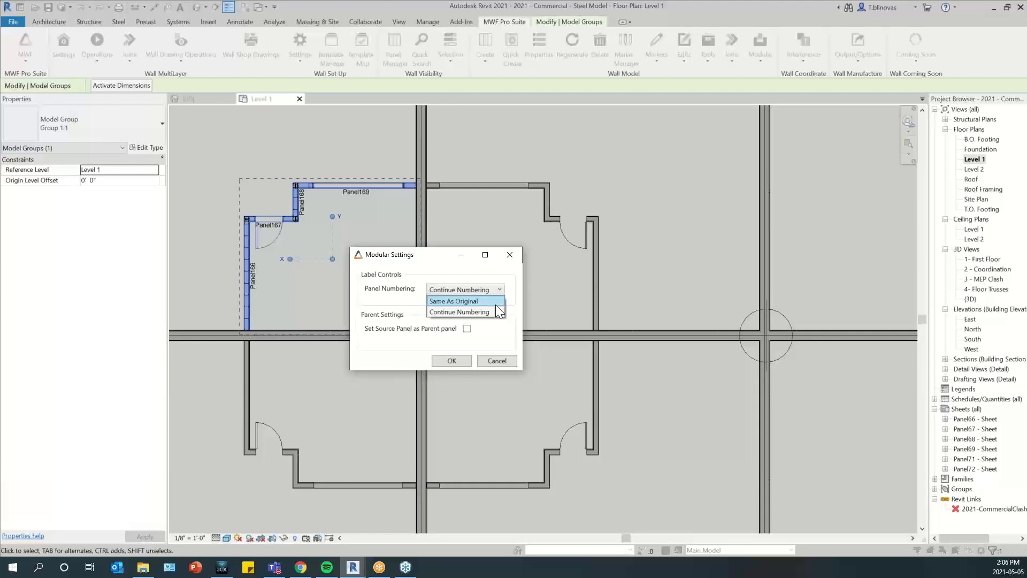
click(492, 301)
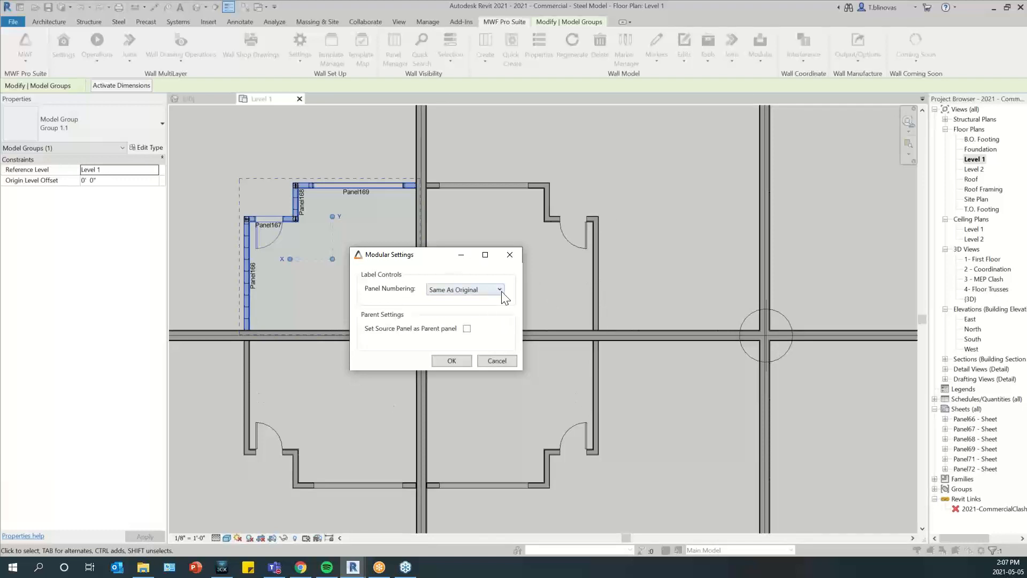
click(483, 289)
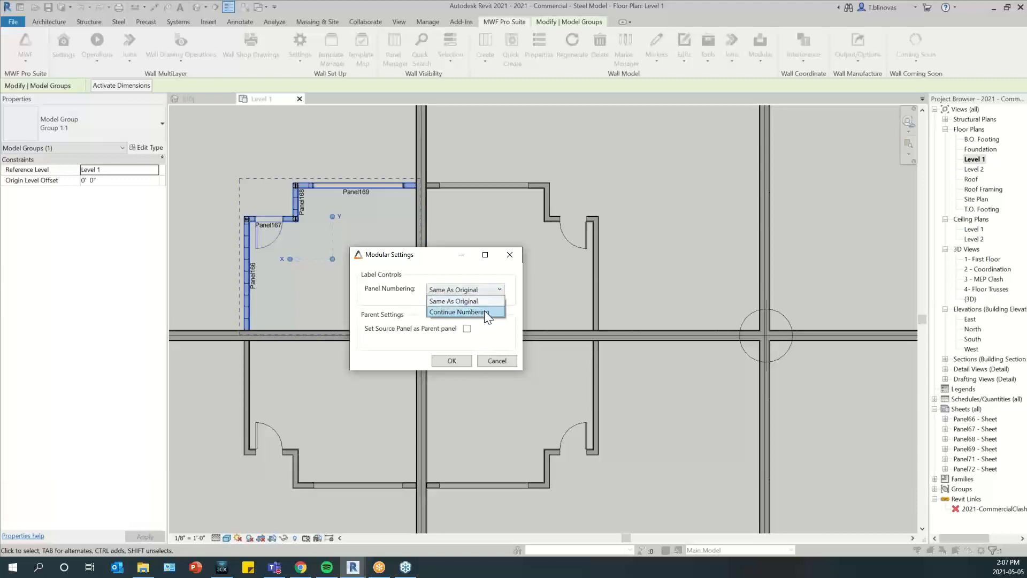
click(466, 312)
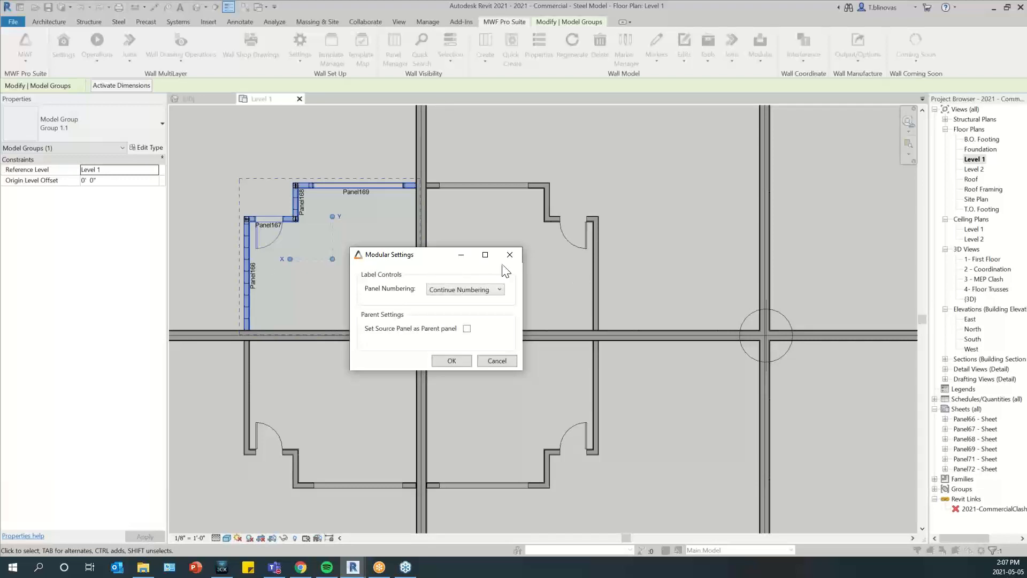
Keep Continue Numbering, set the source panel as parent panel, and run the copy onto the identical groups
click(460, 287)
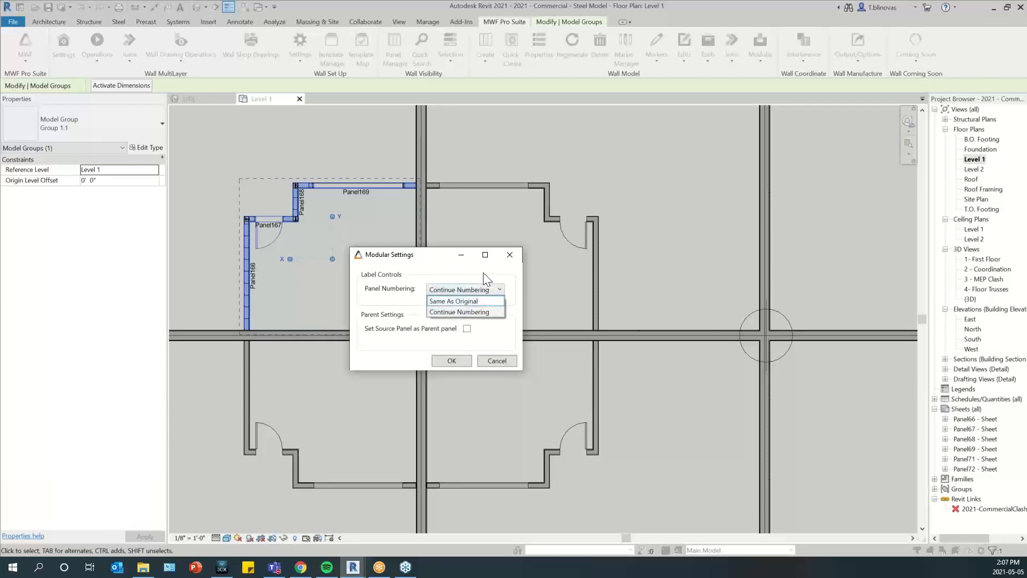
click(487, 313)
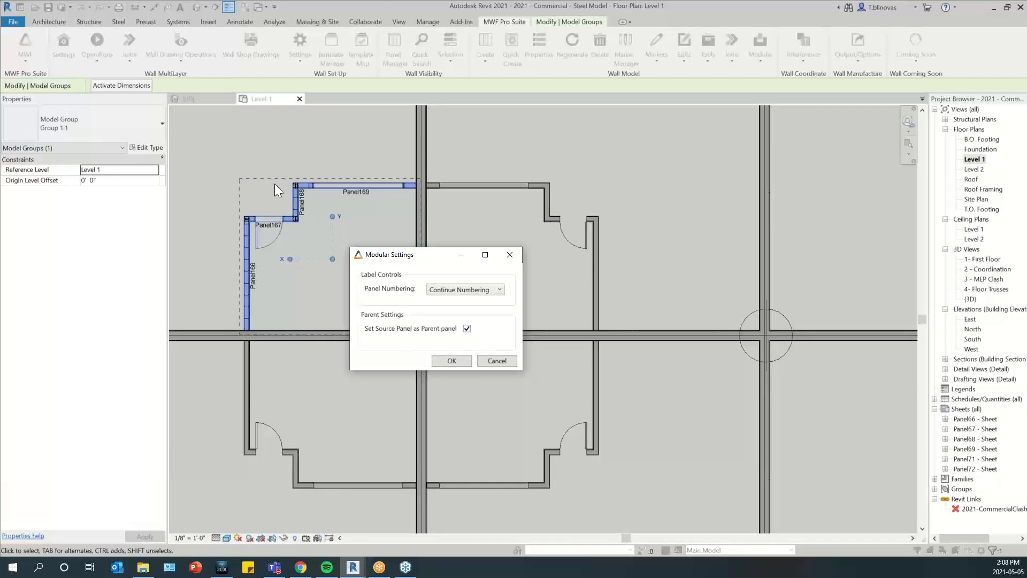
click(467, 329)
click(445, 363)
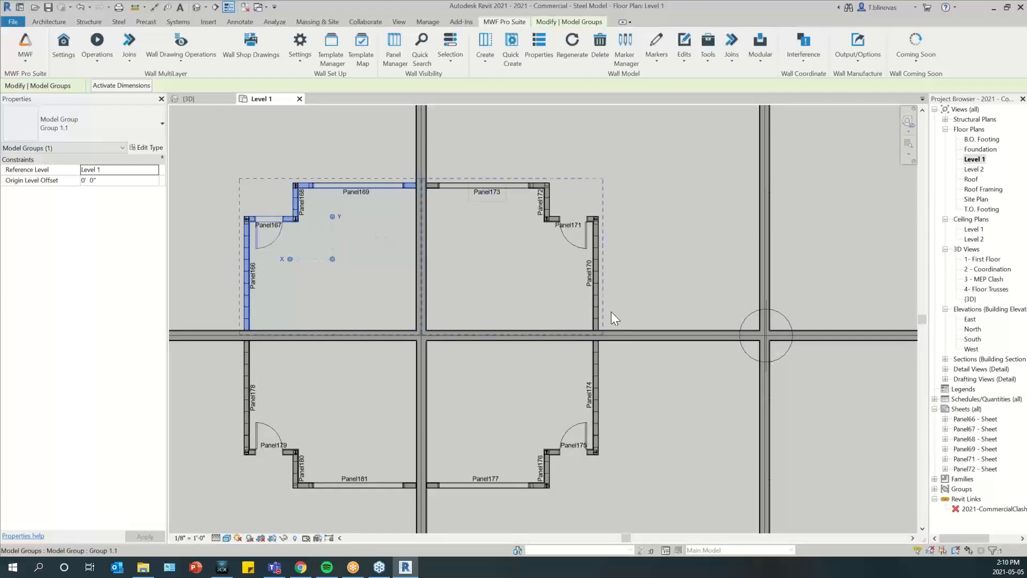
Select the four framed groups together with their panels on Level 1 and examine the copied framing in 3D
click(259, 146)
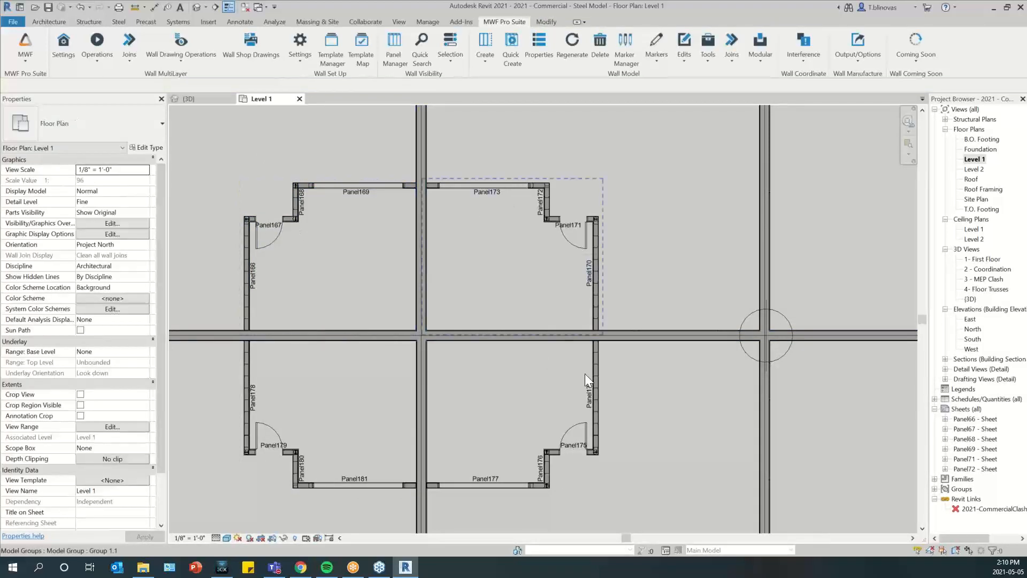
scroll(425, 433, down, 1)
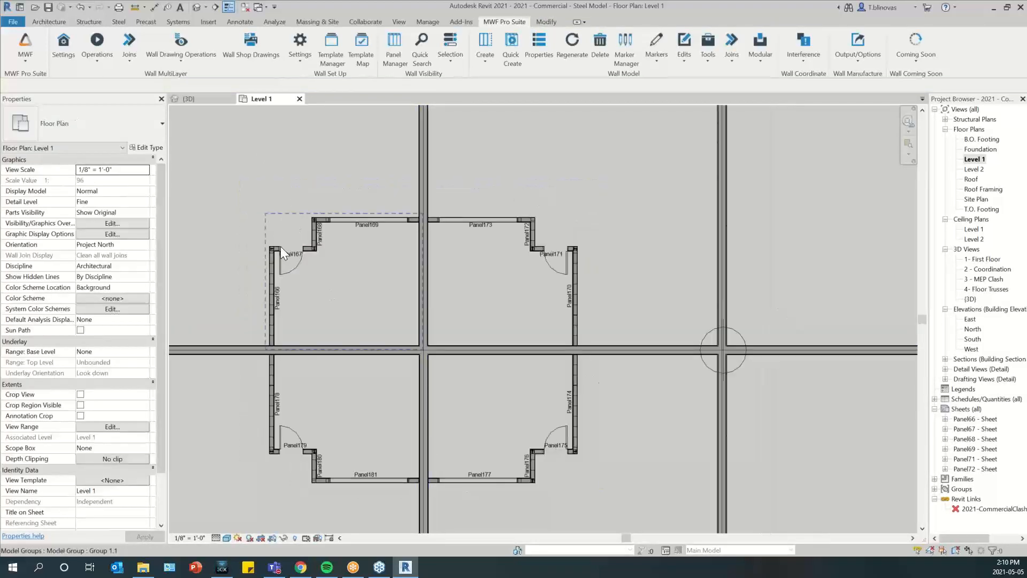
click(314, 250)
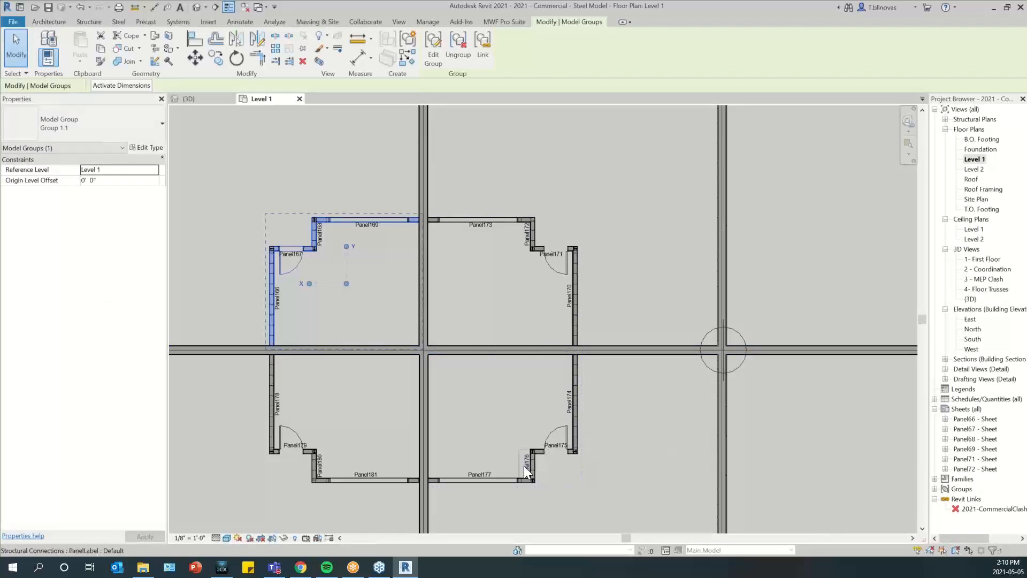
drag(239, 183, 605, 517)
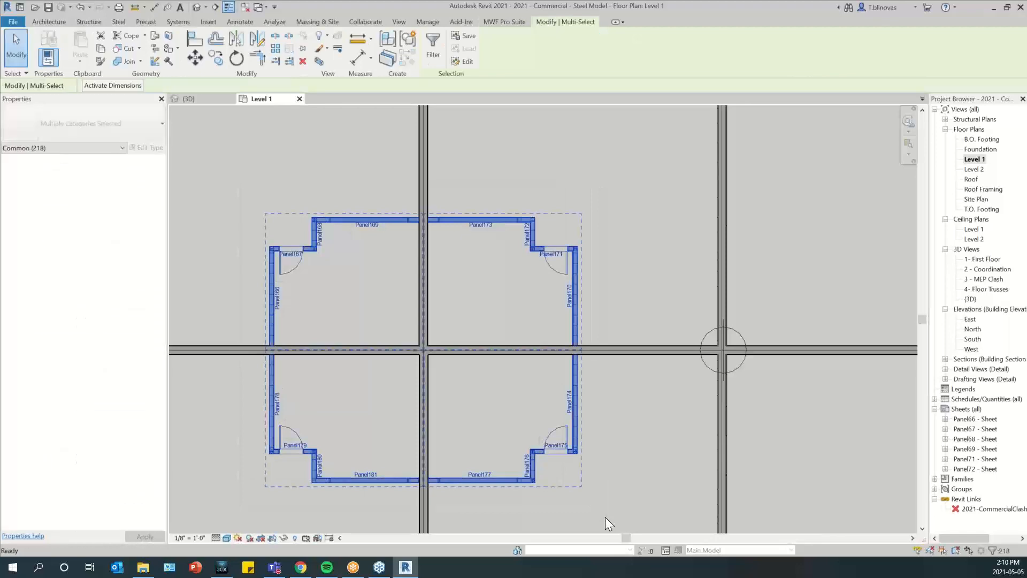
key(ctrl+Tab)
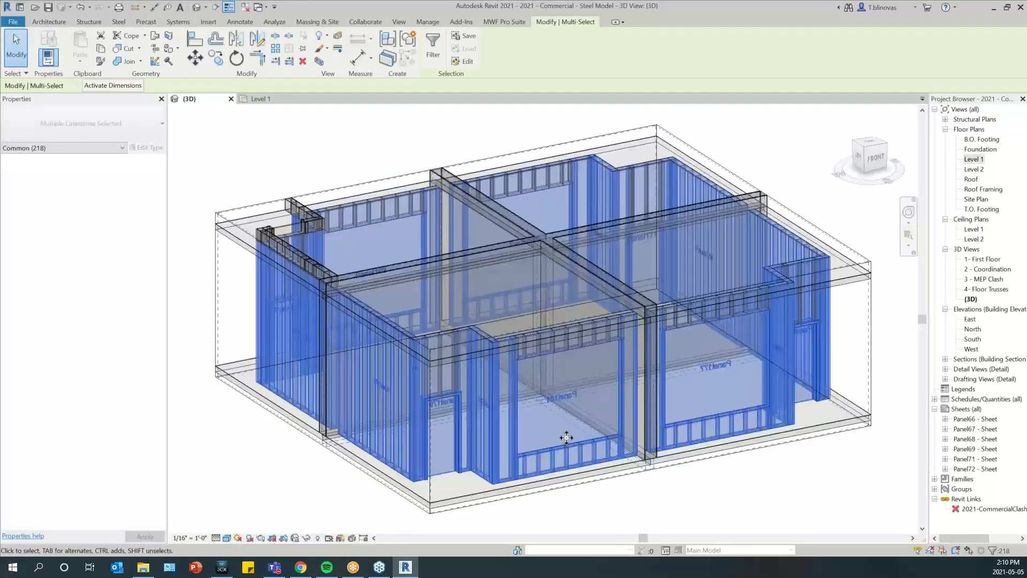
click(724, 493)
shift+middle_drag(824, 438, 640, 446)
middle_drag(756, 483, 718, 494)
Open the MWF properties of Panel174 through one of its studs and turn on Split Horizontal Studs
click(591, 435)
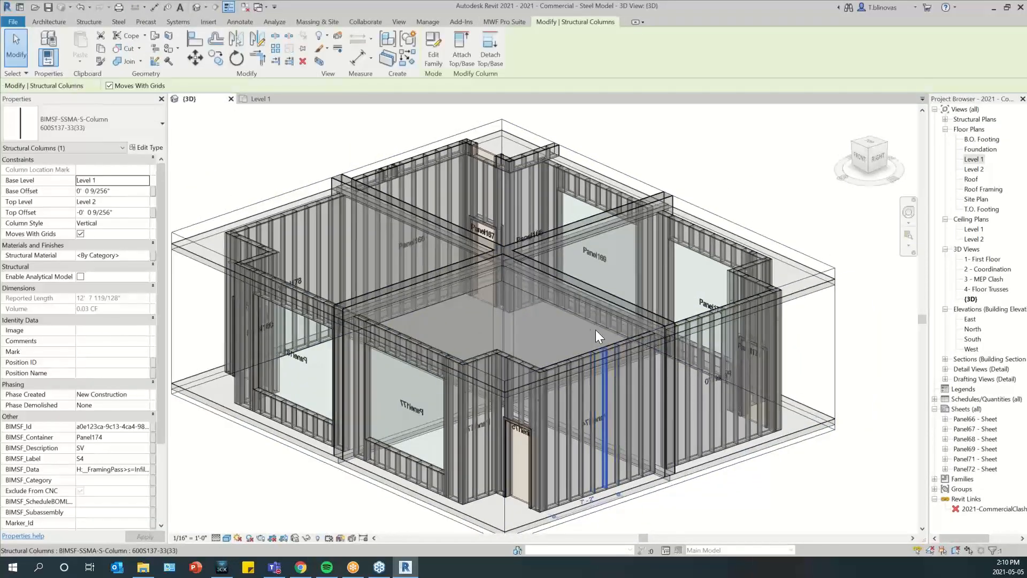
click(511, 22)
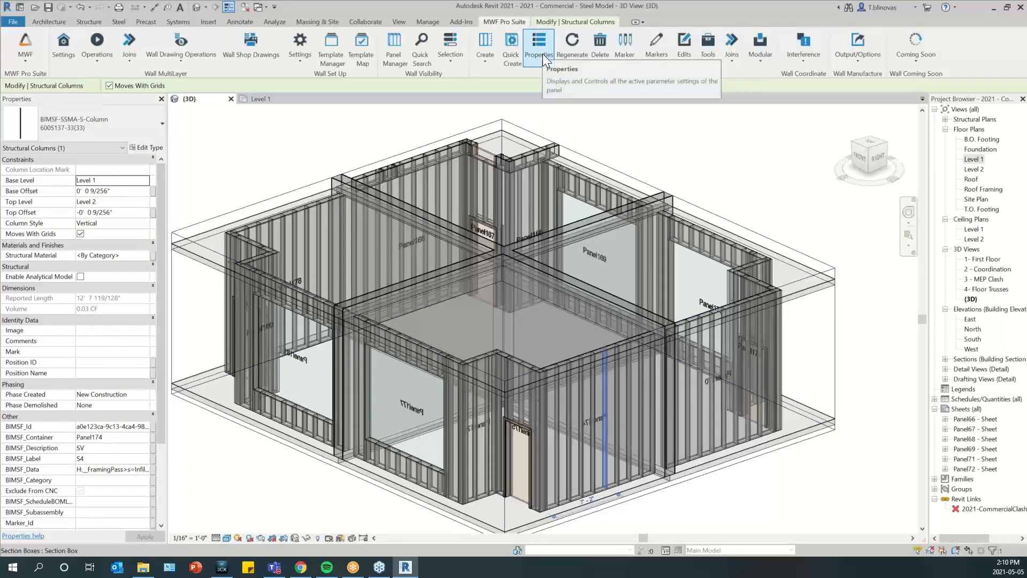
click(539, 51)
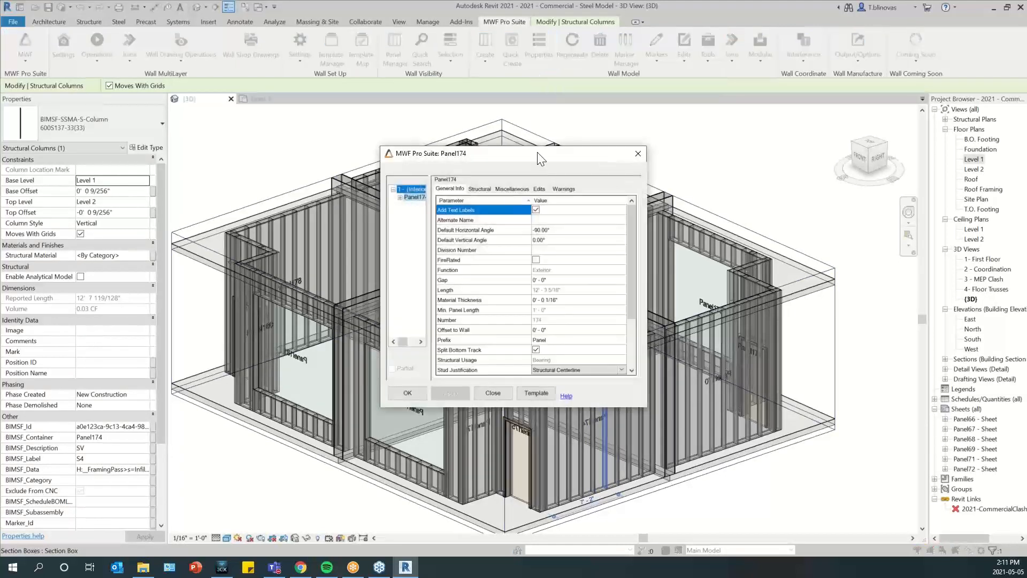
drag(524, 160, 391, 145)
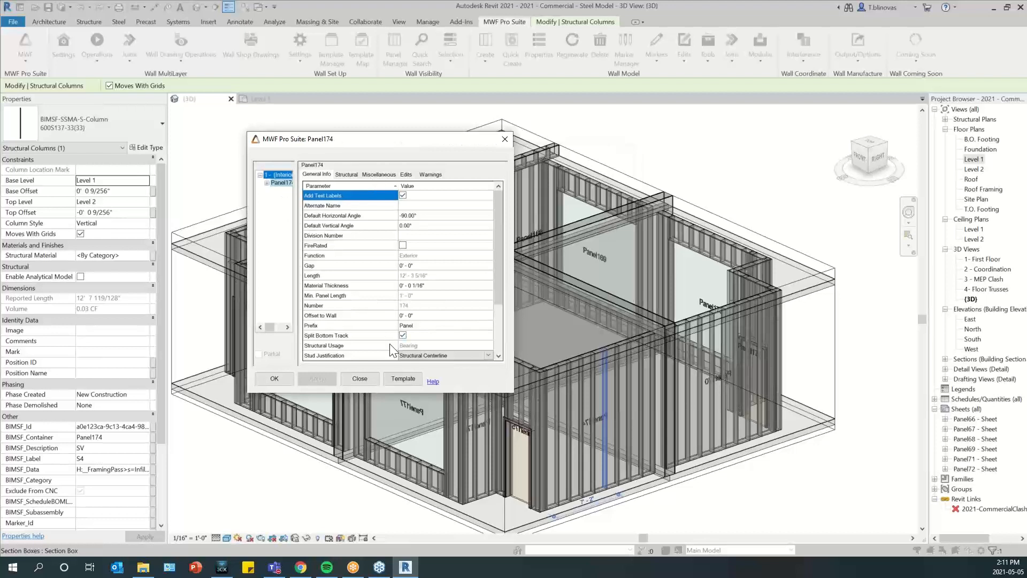
click(351, 176)
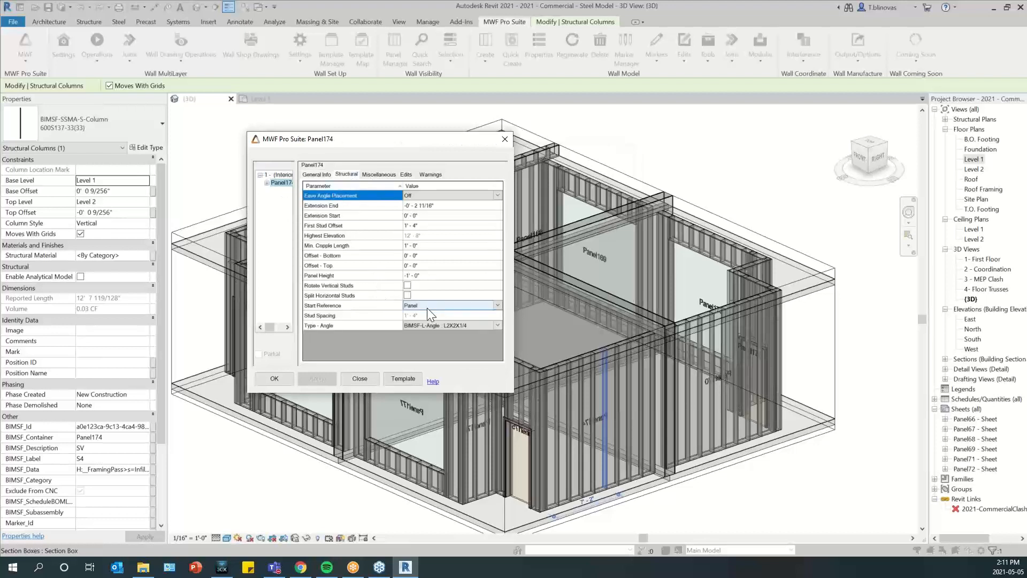
click(406, 294)
Set up horizontals for the panel ending at E2, with structural centerline lateral justification and the BIMSF-SSMA-T : 600T125-33(33) family
click(383, 174)
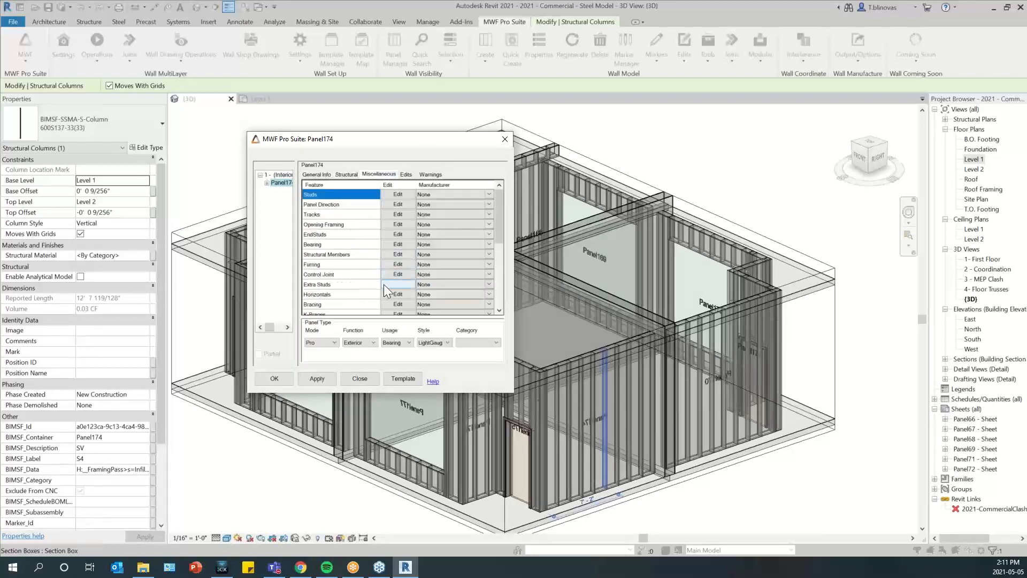
click(394, 297)
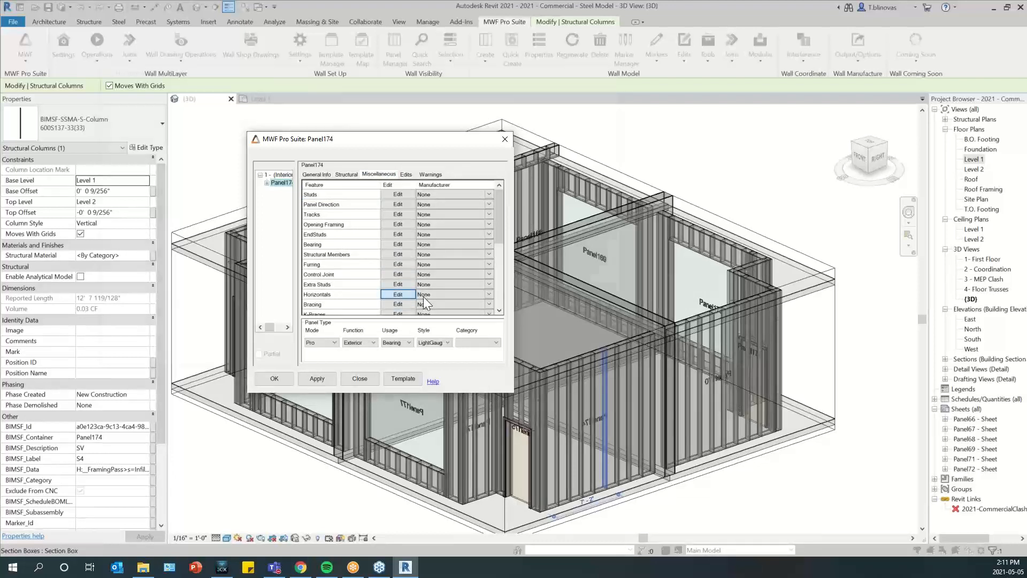
click(211, 159)
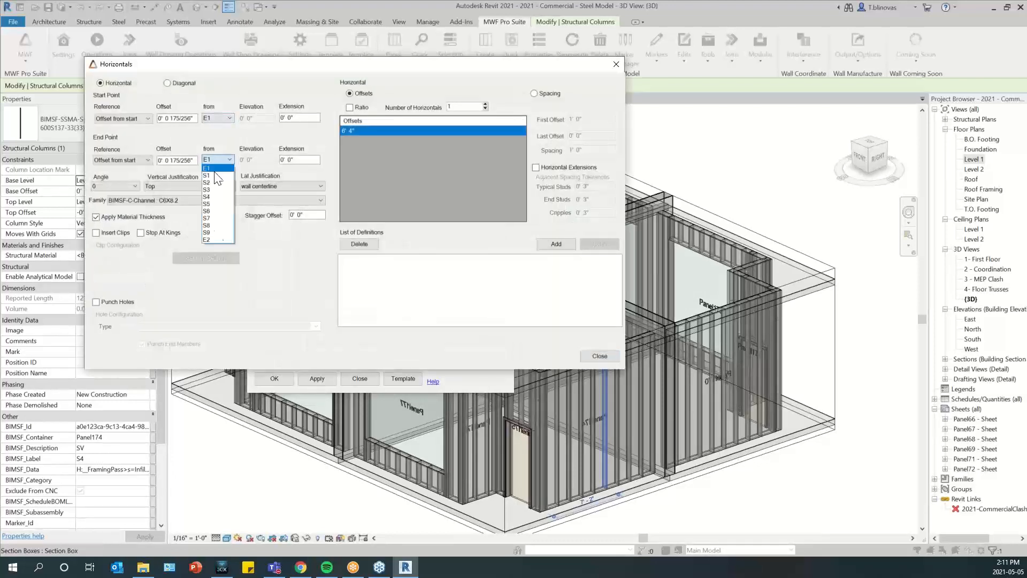
click(208, 239)
click(270, 186)
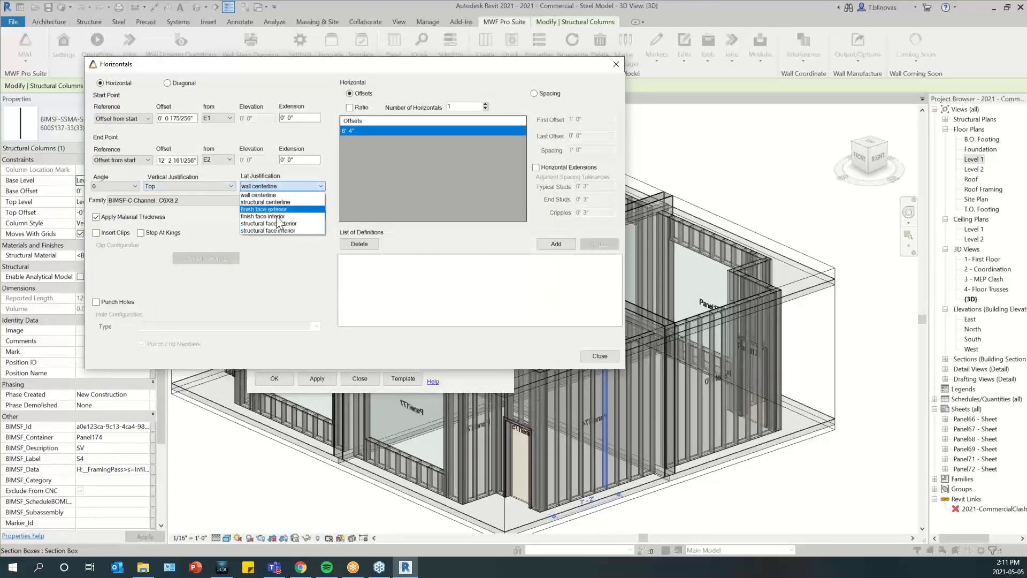
click(260, 203)
click(259, 202)
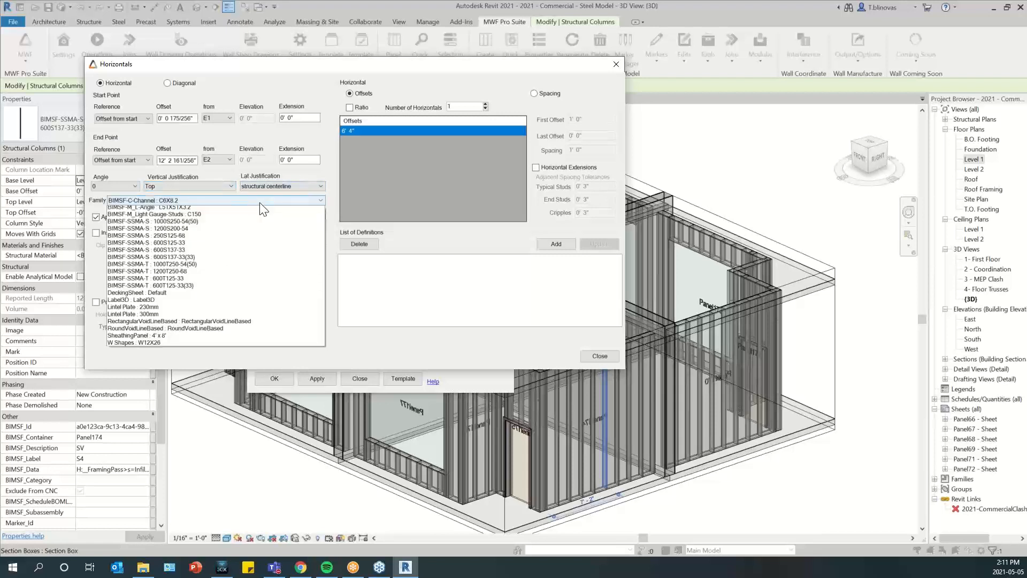
click(156, 330)
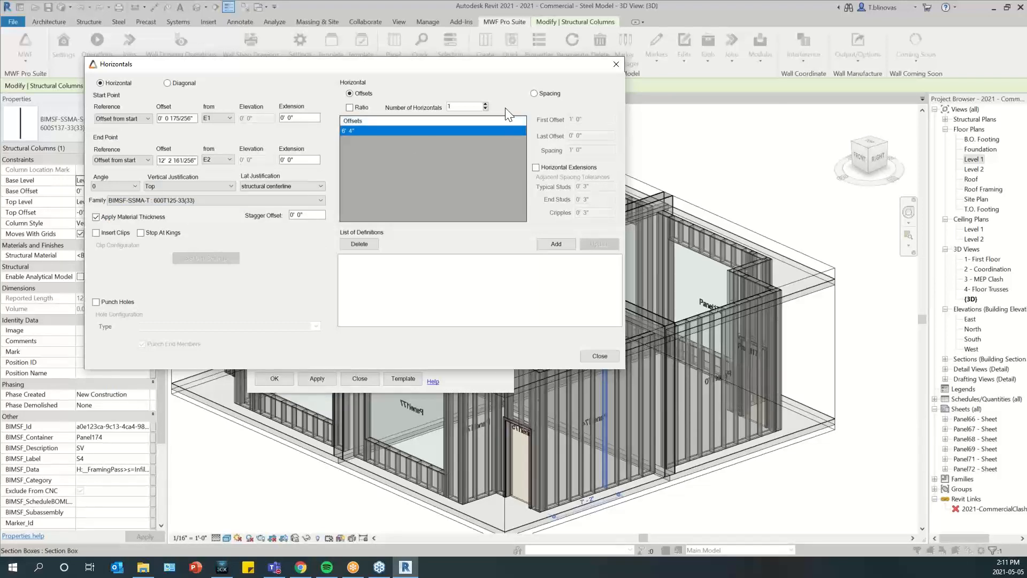
Set the number of horizontals to 2, add the definition to the list and close the horizontals settings
click(485, 105)
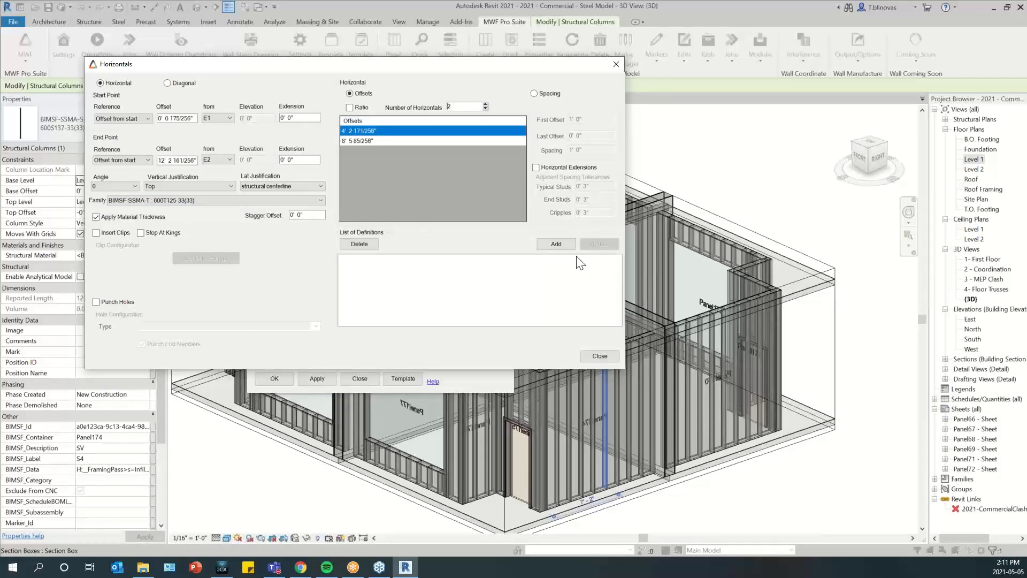
click(555, 243)
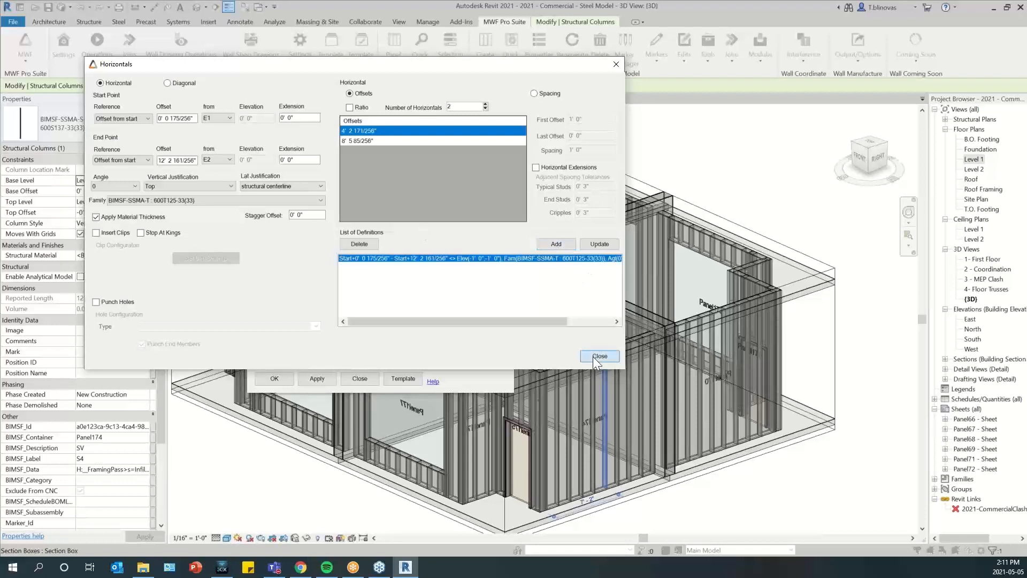
click(598, 355)
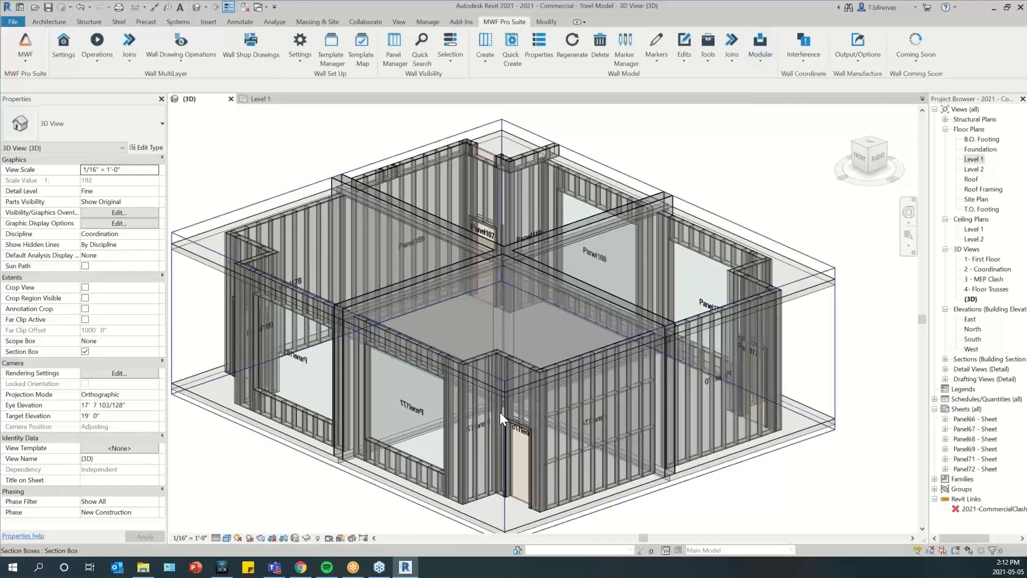
middle_drag(499, 412, 351, 392)
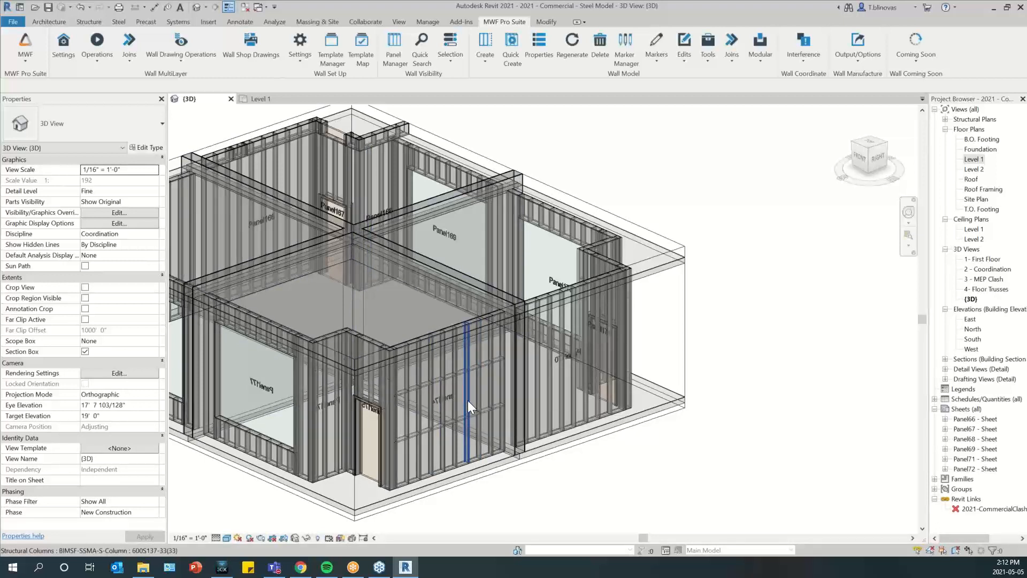
middle_drag(463, 408, 521, 413)
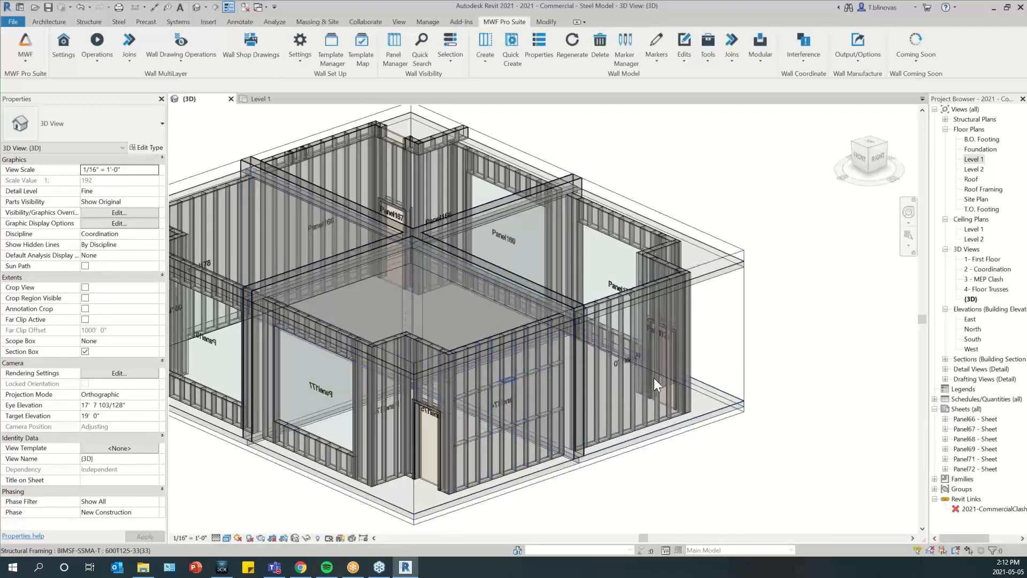
click(527, 404)
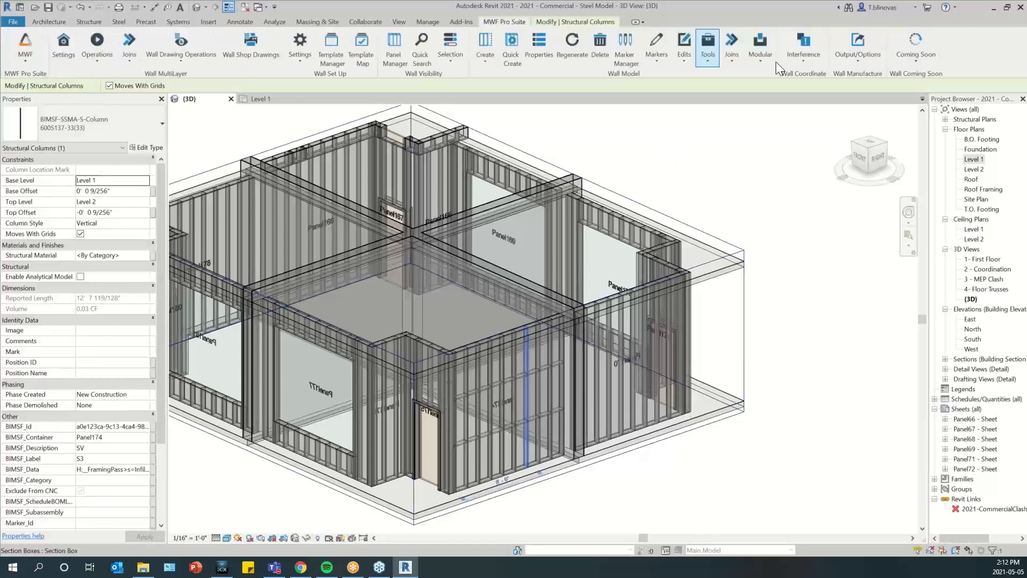
click(762, 54)
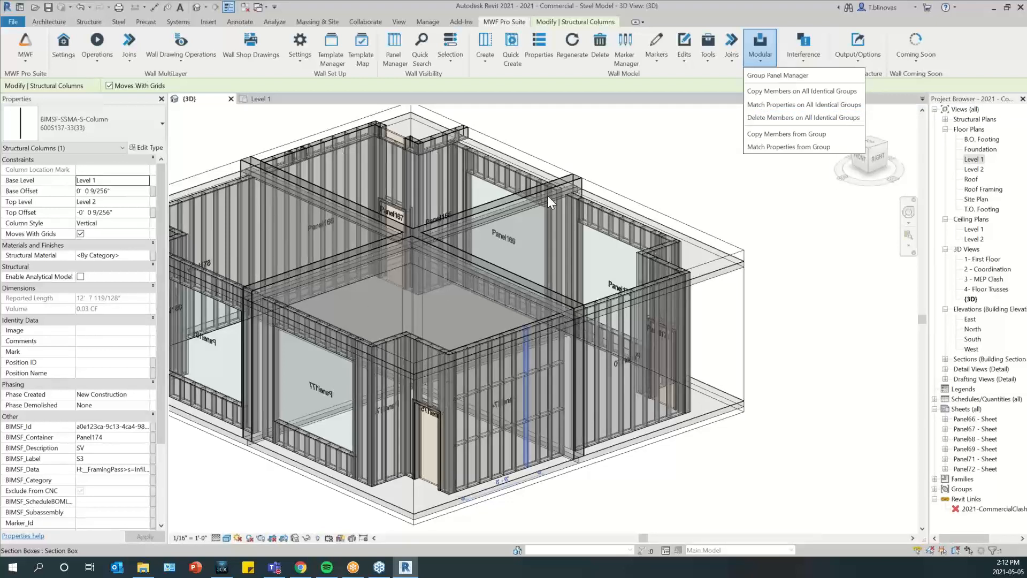
scroll(691, 481, down, 2)
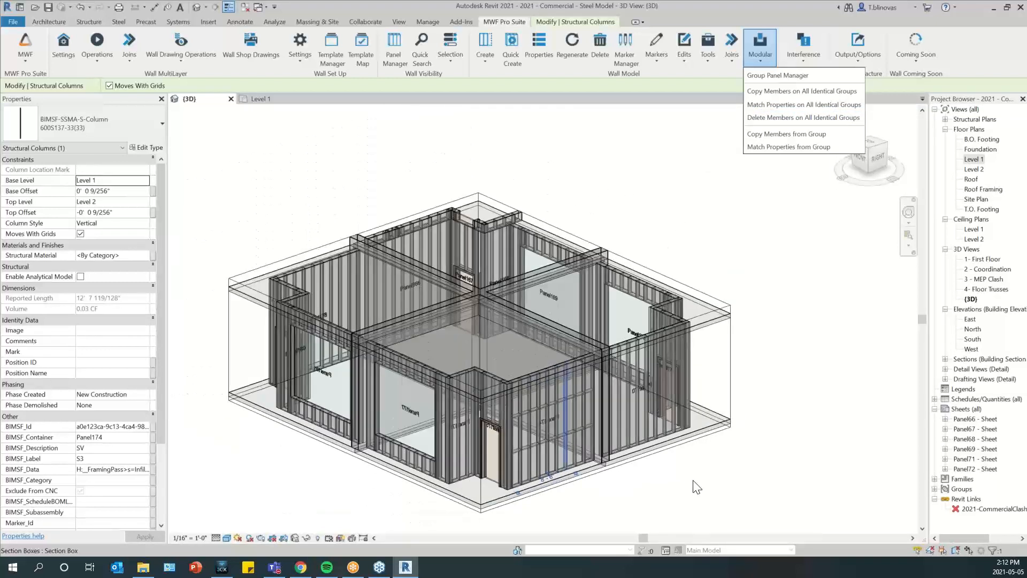
key(Escape)
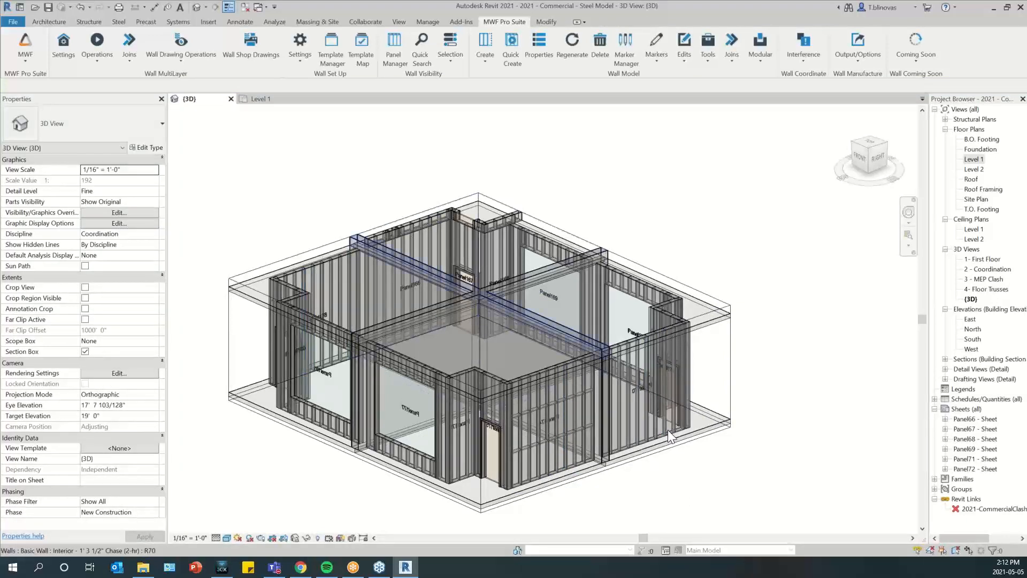
click(657, 359)
click(504, 22)
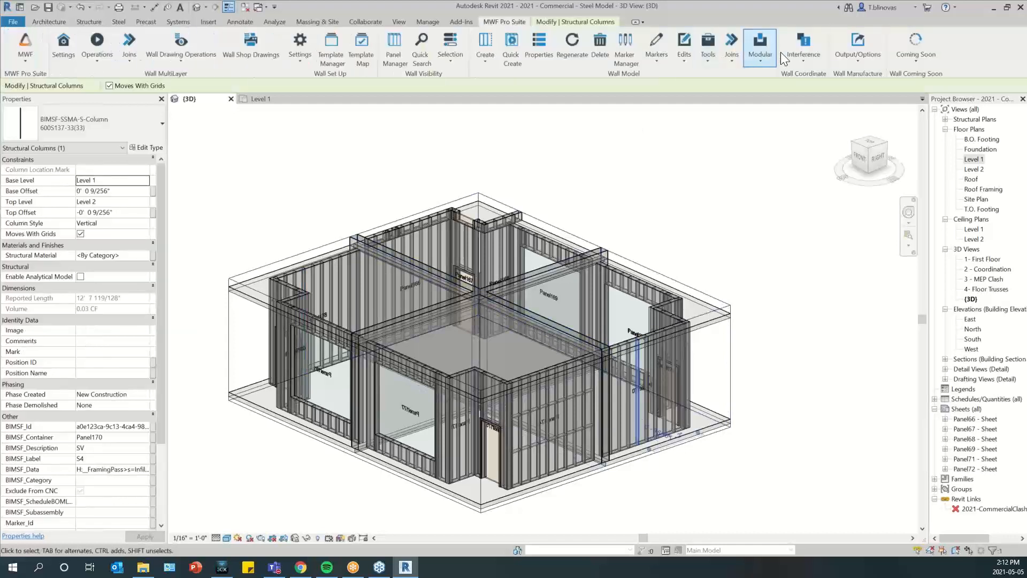
click(768, 56)
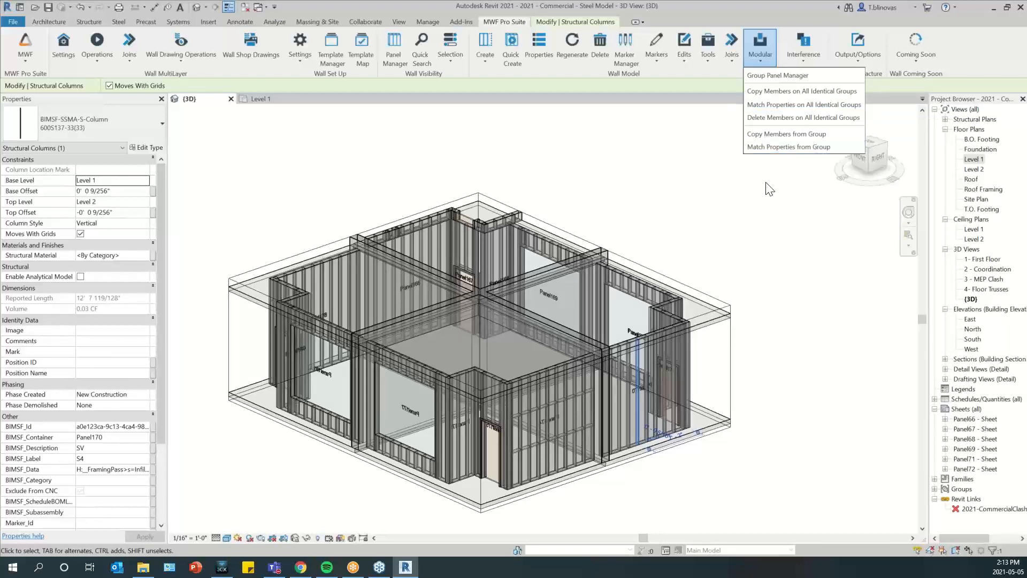
click(807, 355)
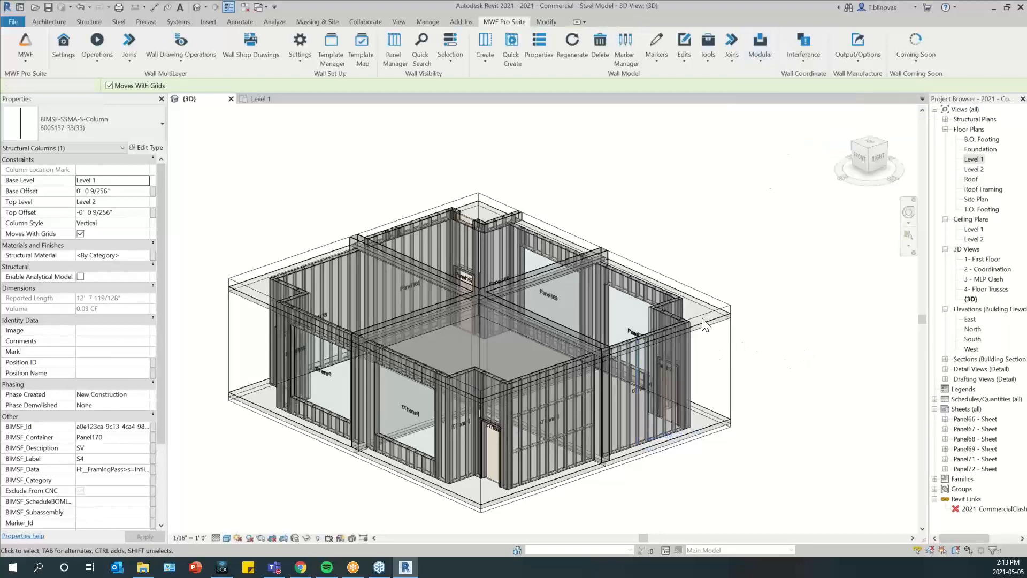
Match the framing properties of the Group 1.1 instance containing Panel170 from the group containing Panel174, using Continue Numbering
click(674, 306)
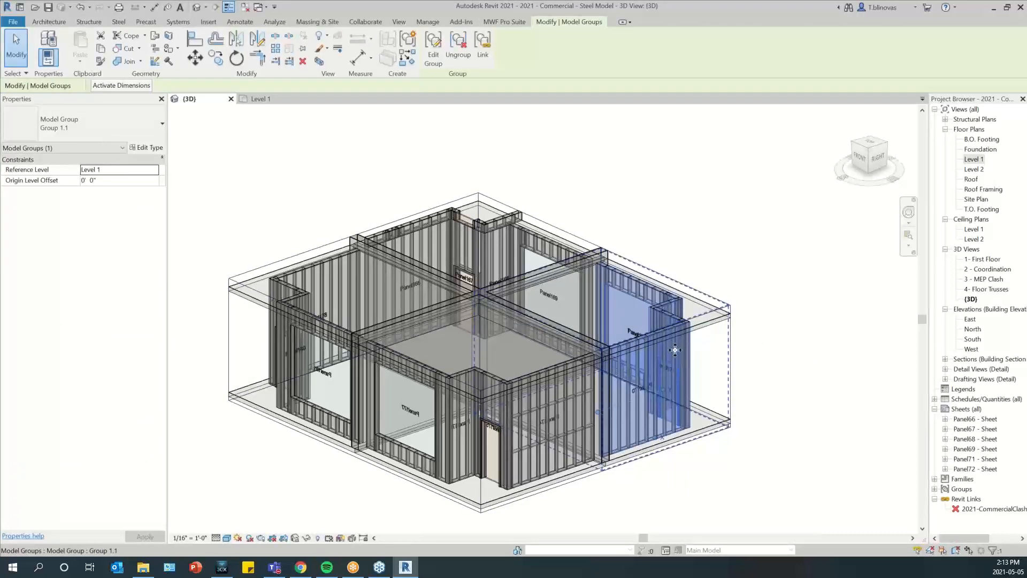
click(510, 21)
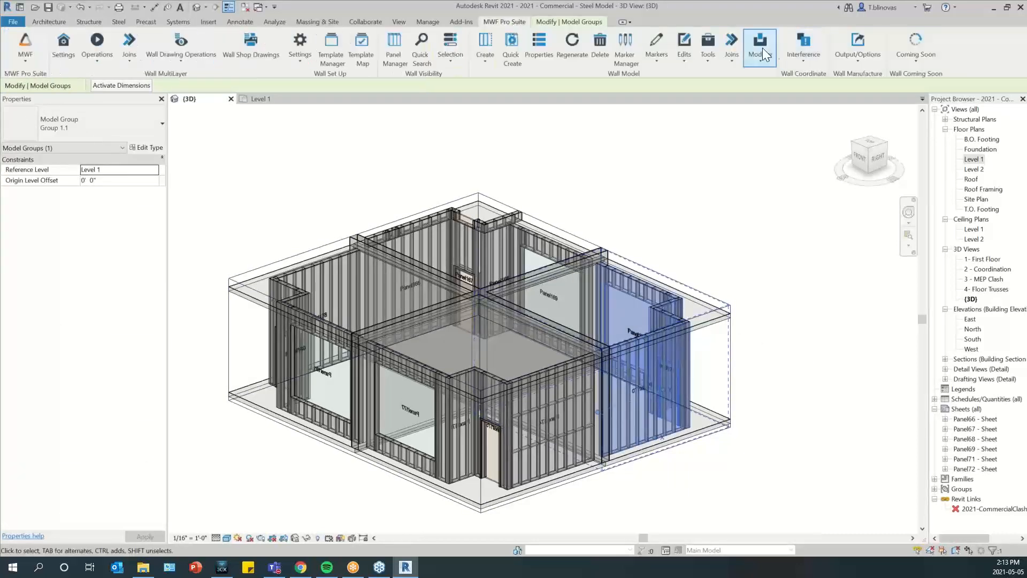
click(762, 48)
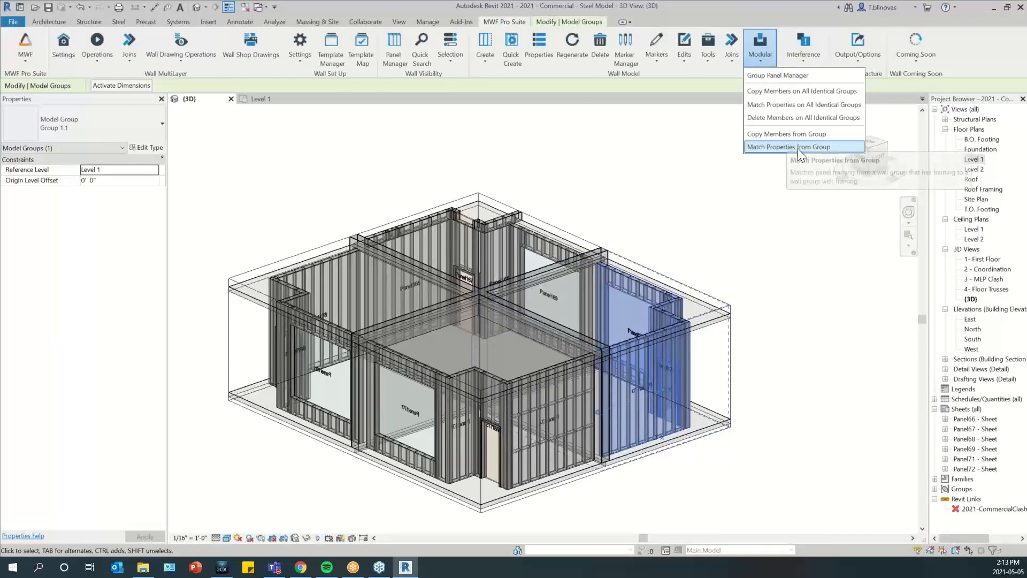
click(811, 146)
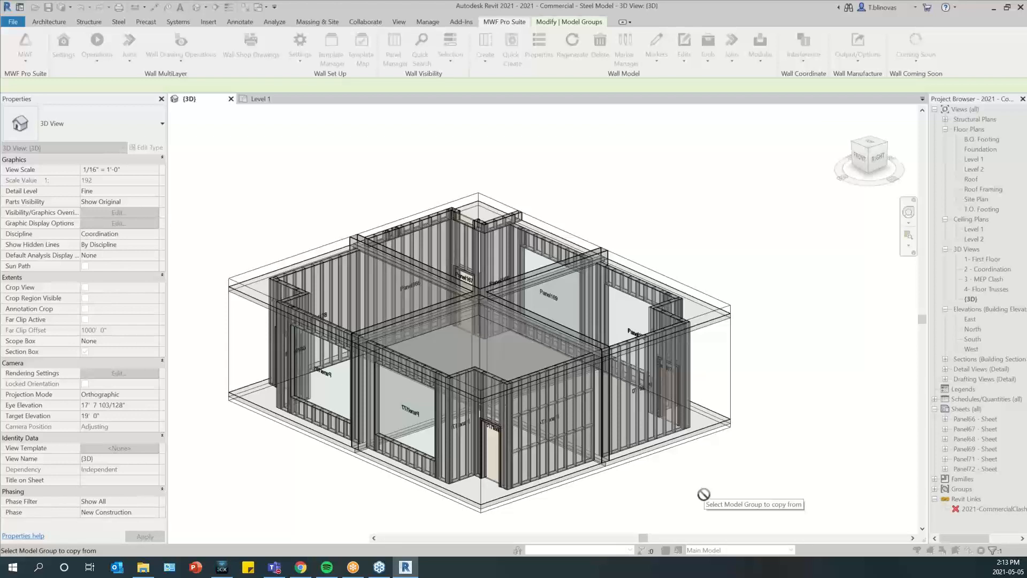
click(523, 417)
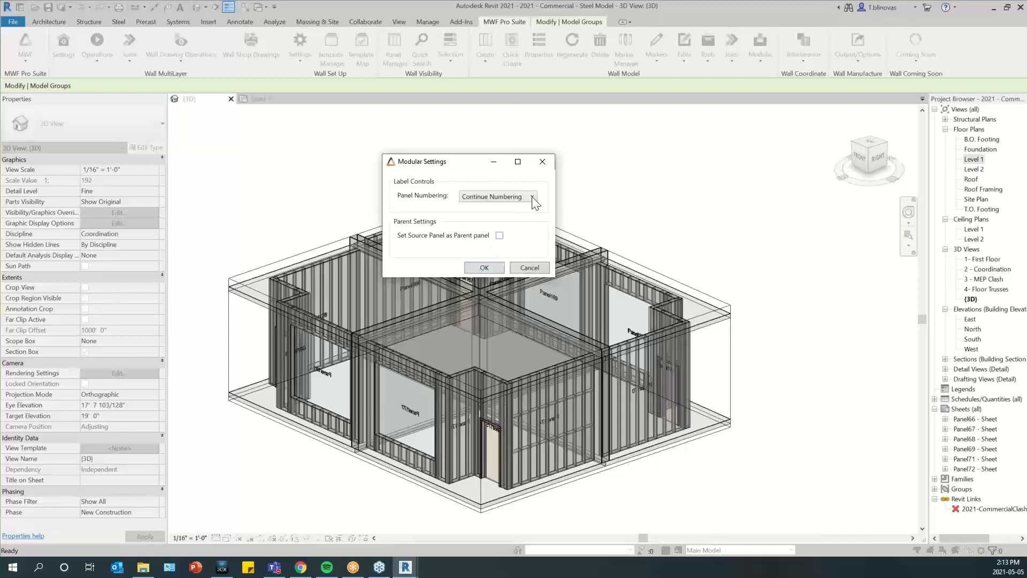
click(475, 268)
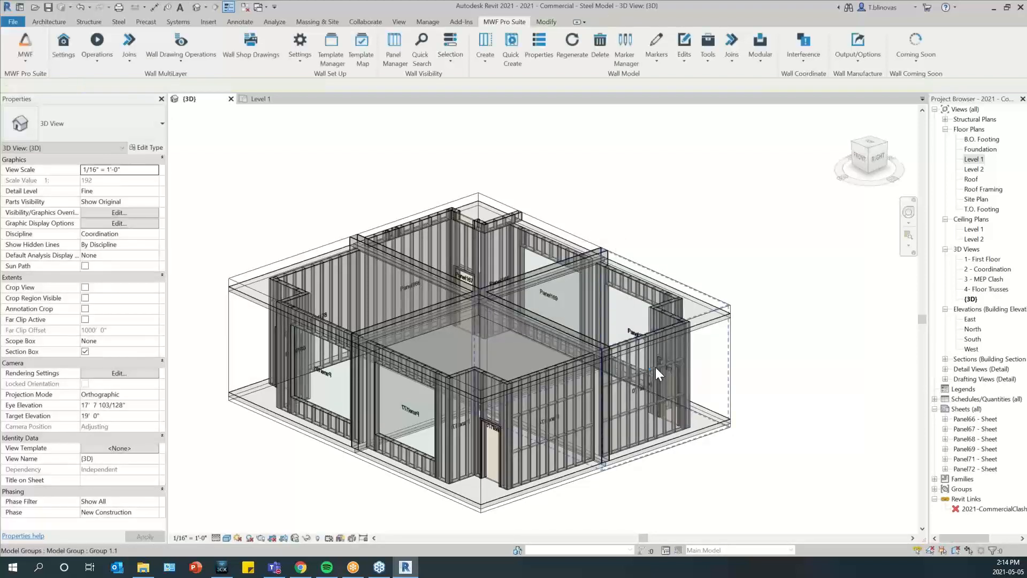
Examine the horizontals in Panel170 and Panel174 up close in 3D, including the surrounding groups
middle_drag(663, 428, 513, 381)
scroll(480, 370, up, 3)
scroll(582, 365, up, 2)
middle_drag(538, 378, 730, 368)
scroll(519, 380, down, 3)
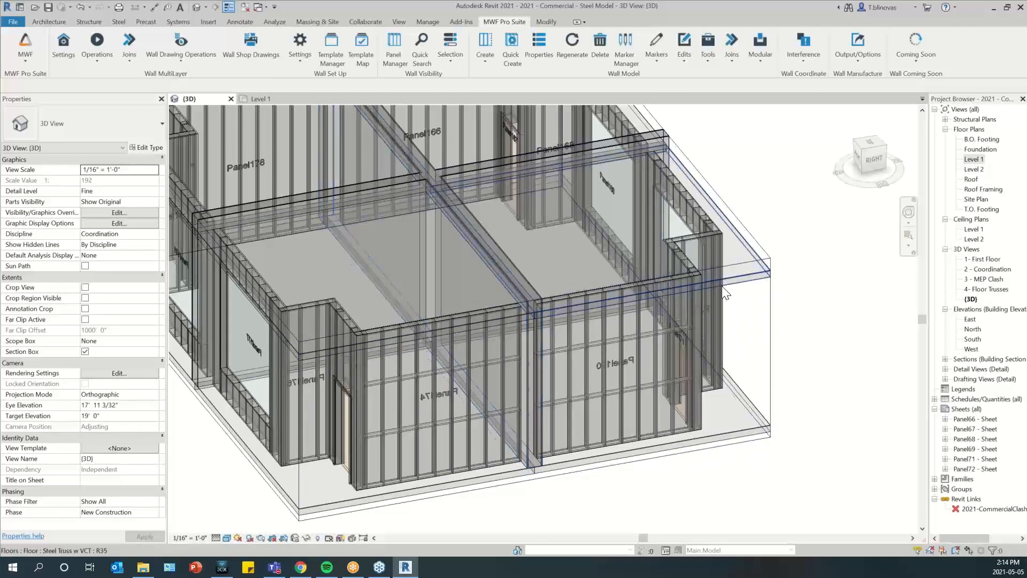
scroll(382, 453, down, 5)
shift+middle_drag(359, 441, 381, 451)
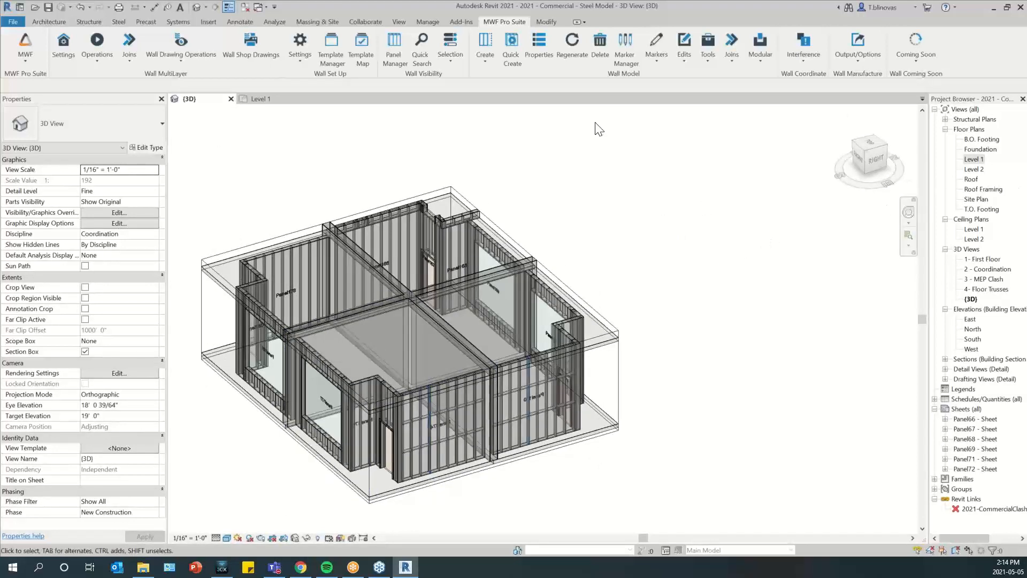
Open the Level 2 floor plan and select the framed walls of Panel158 to Panel161 with all their members
double_click(973, 169)
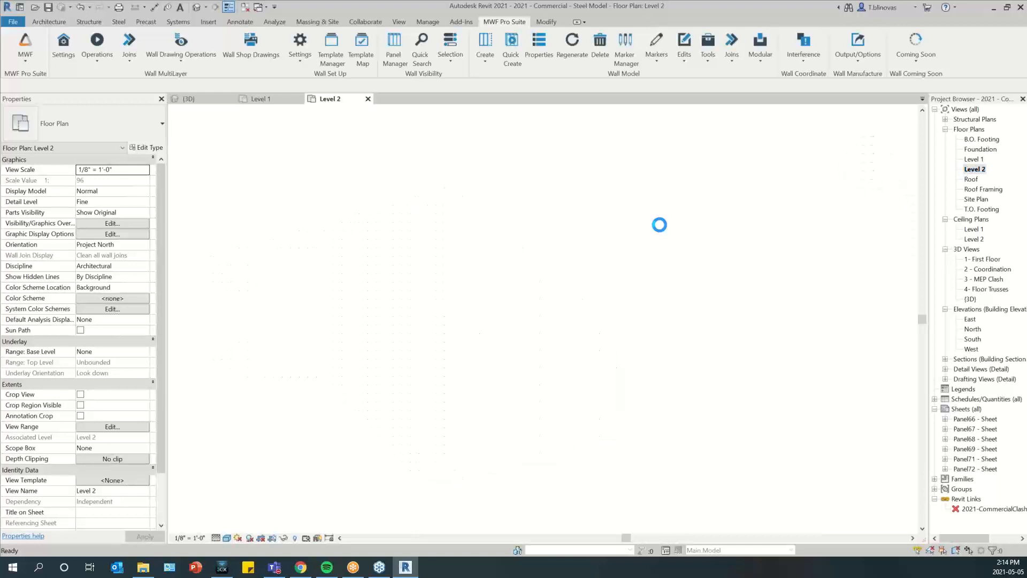
scroll(431, 270, up, 5)
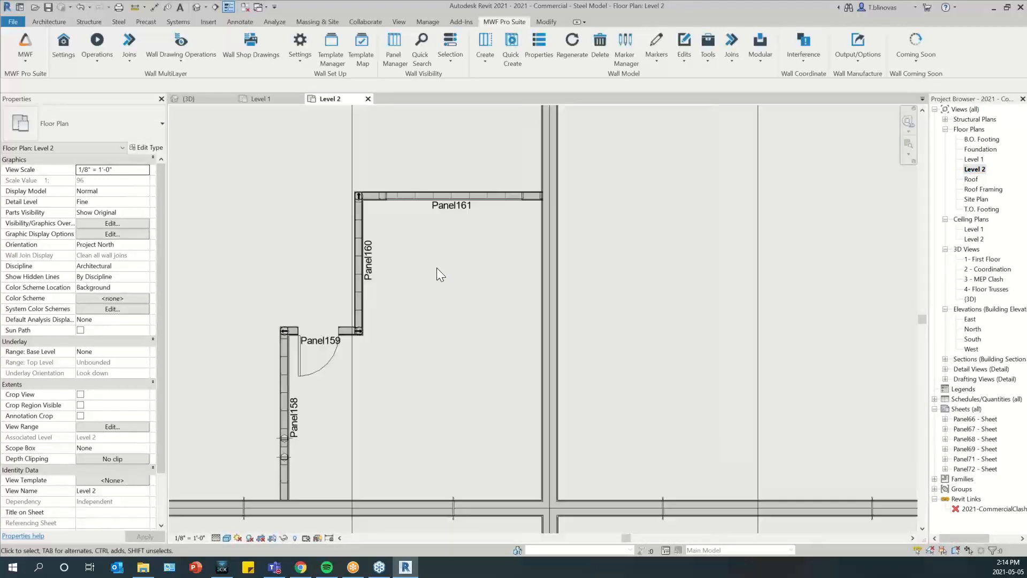
scroll(436, 267, down, 2)
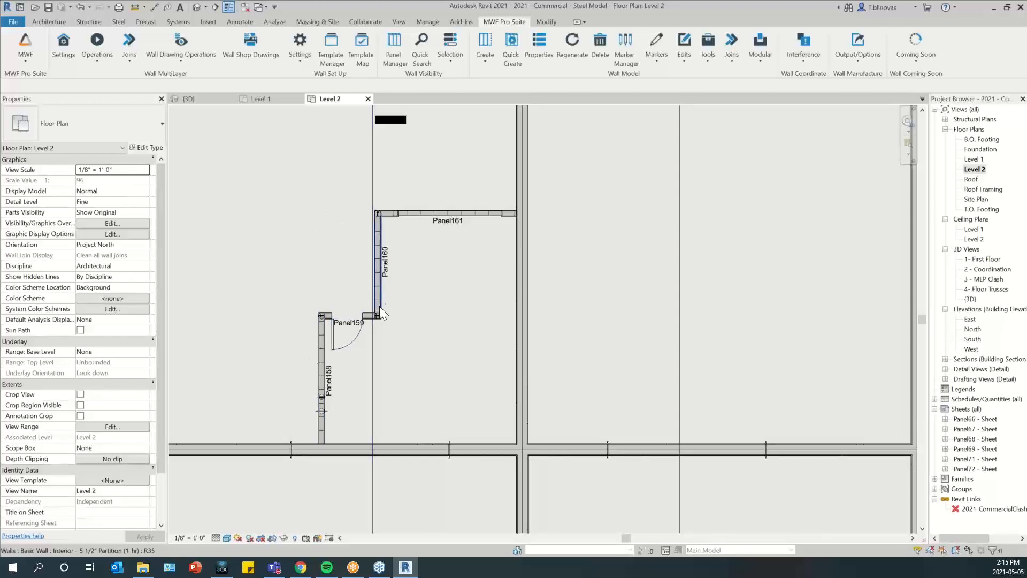
drag(284, 178, 522, 450)
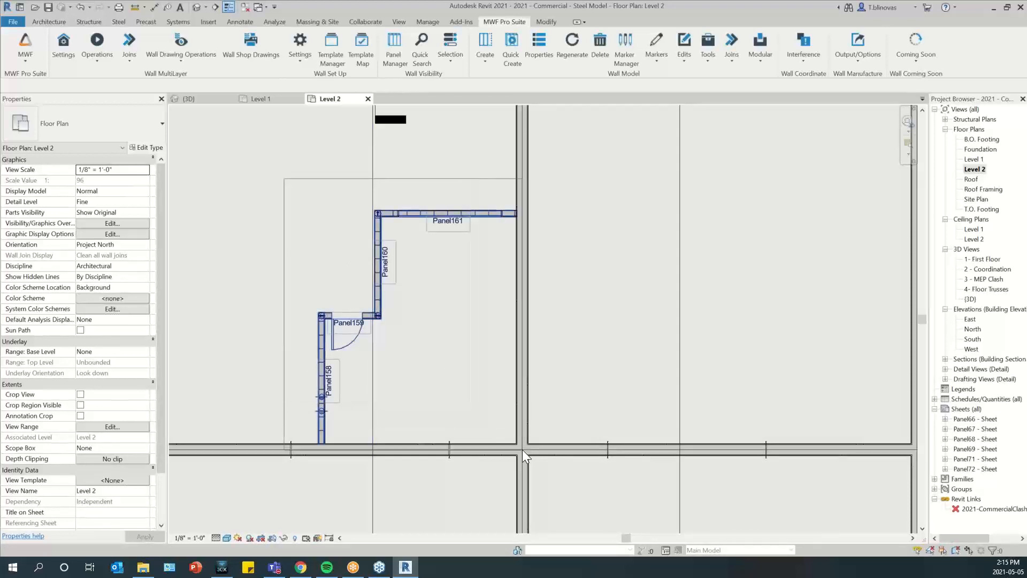
Filter the selection to doors, walls and windows, excluding structural columns, structural connections and structural framing
click(505, 22)
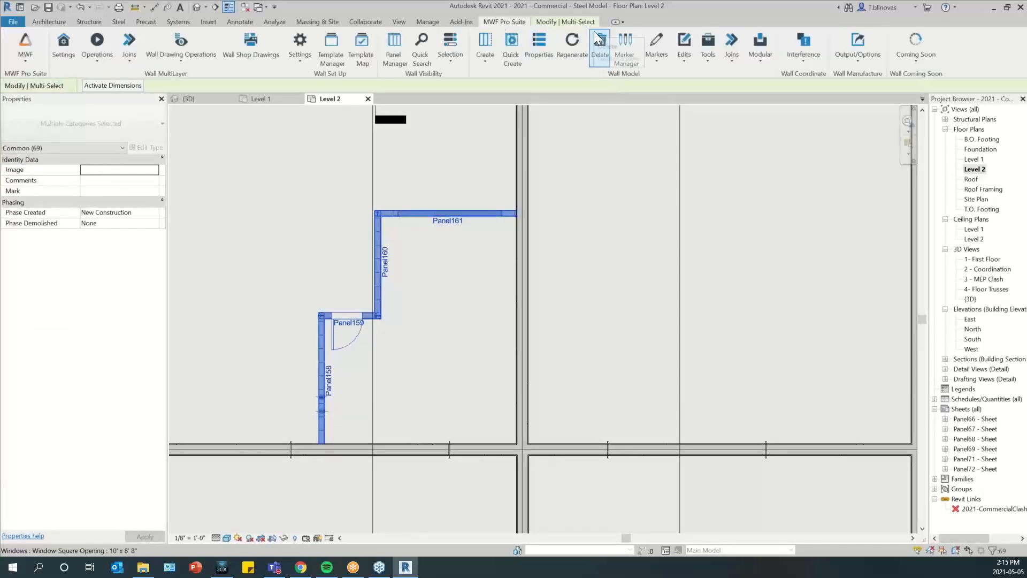
click(558, 19)
click(434, 46)
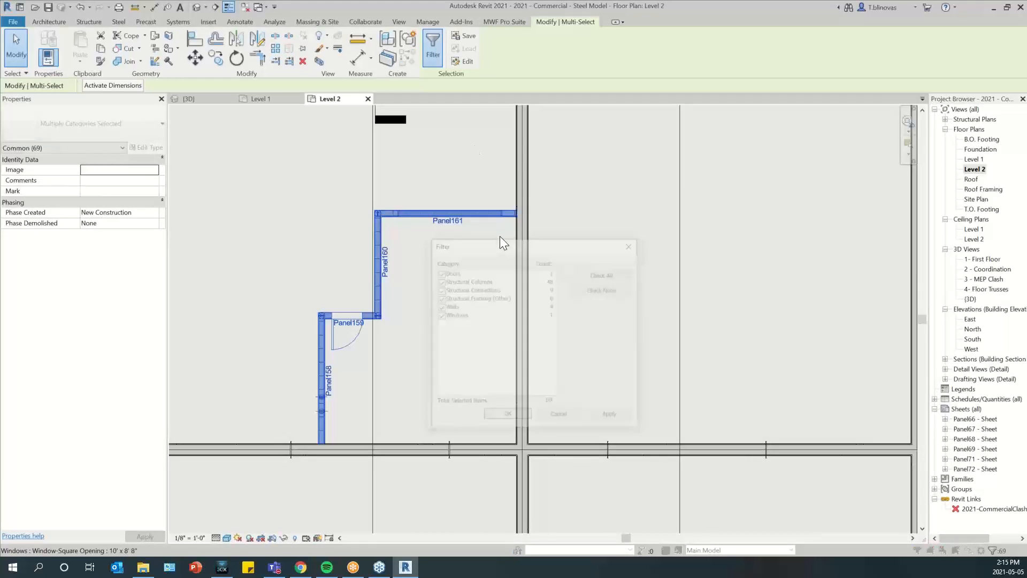
drag(499, 235, 559, 230)
drag(672, 215, 644, 210)
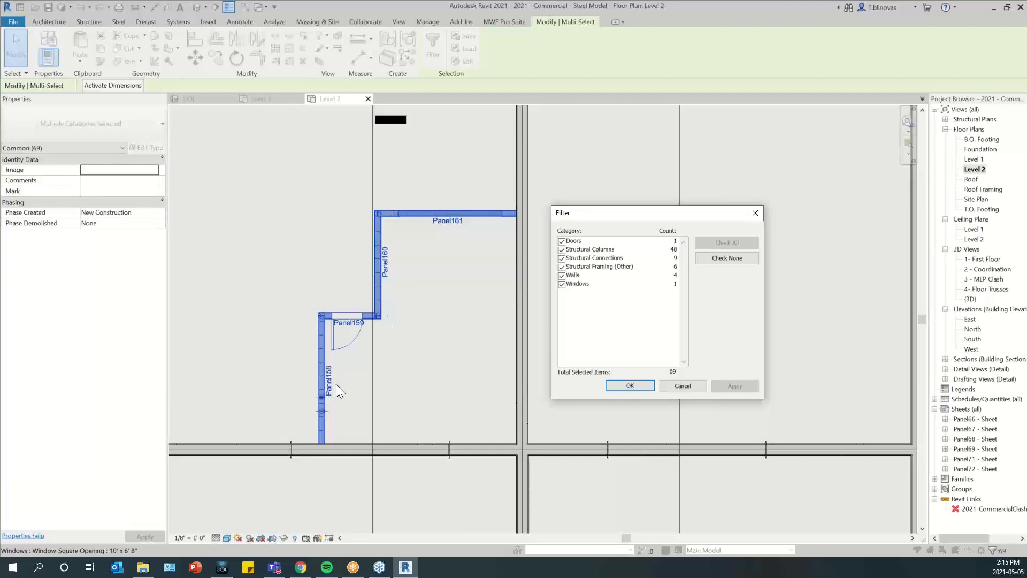
click(561, 250)
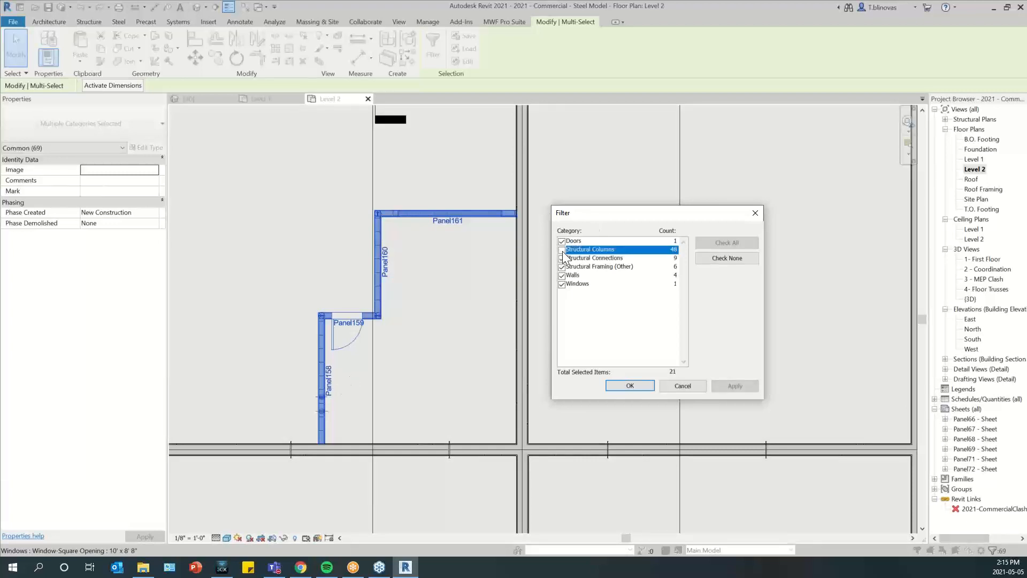
click(561, 258)
click(561, 266)
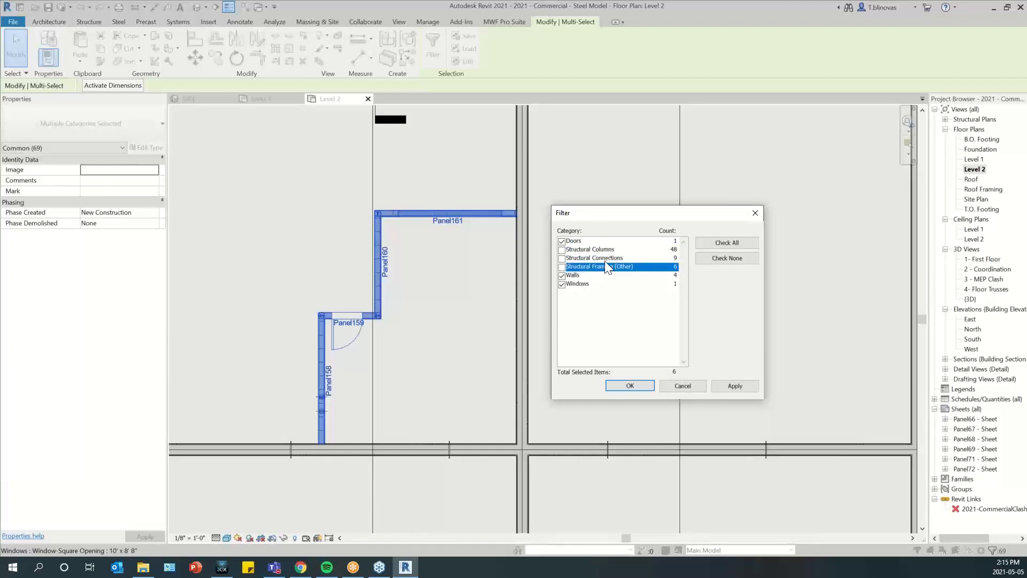
drag(628, 219, 499, 261)
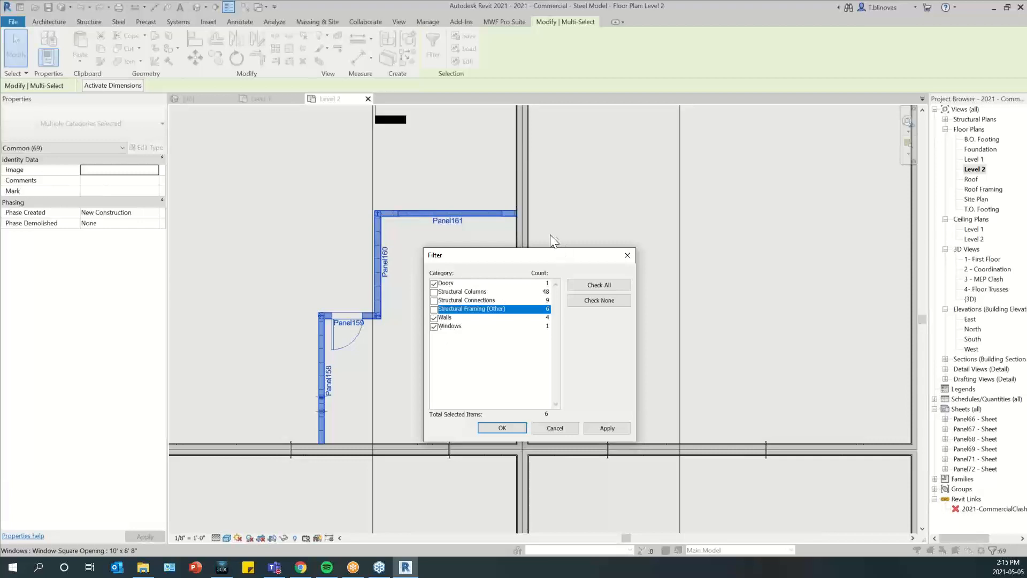
click(500, 429)
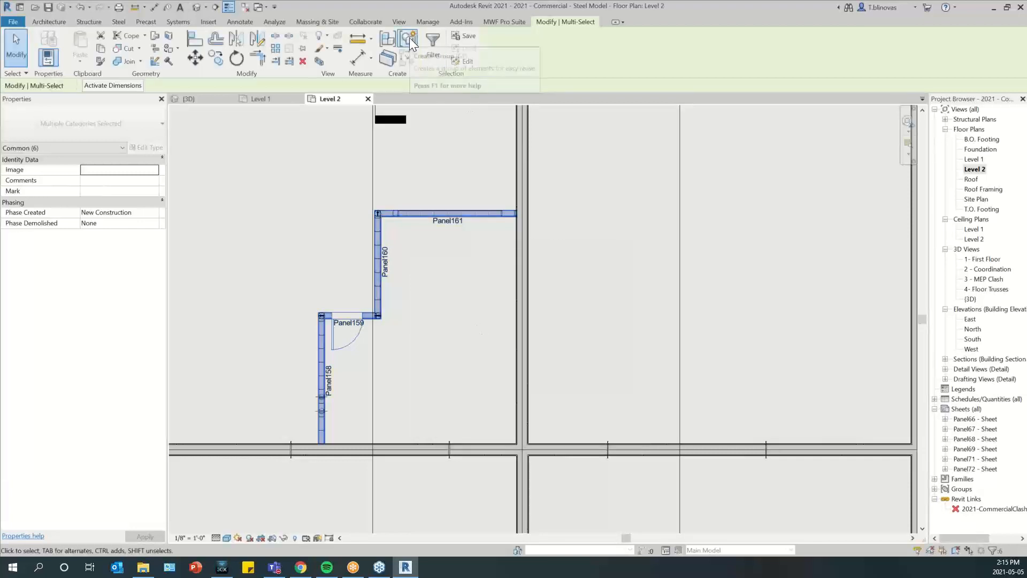
Create a model group named Group 2.1 from the selected walls, door and window, and clear the selection
click(408, 41)
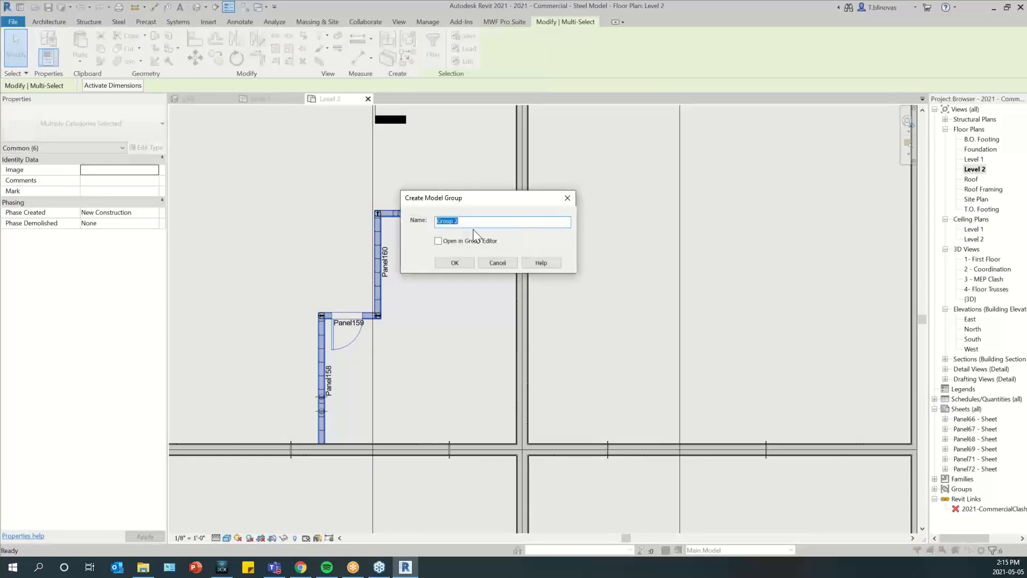
click(472, 220)
text(.1)
click(459, 262)
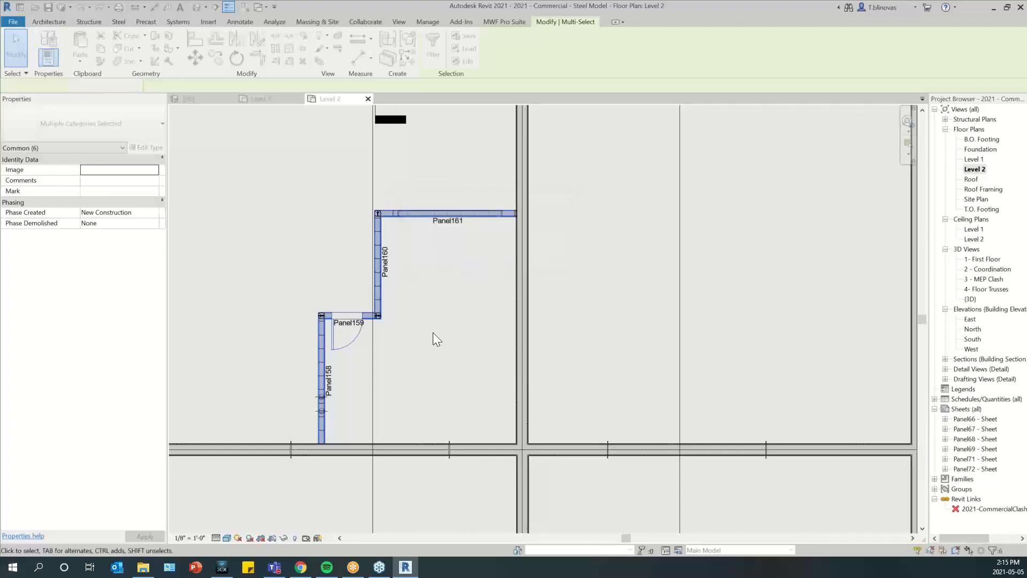
scroll(291, 278, down, 2)
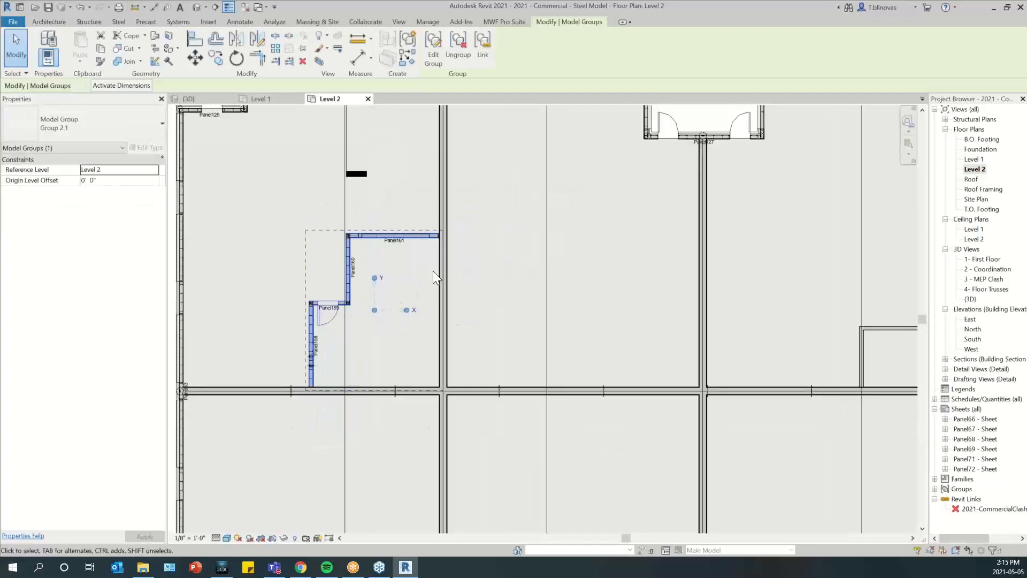
click(496, 277)
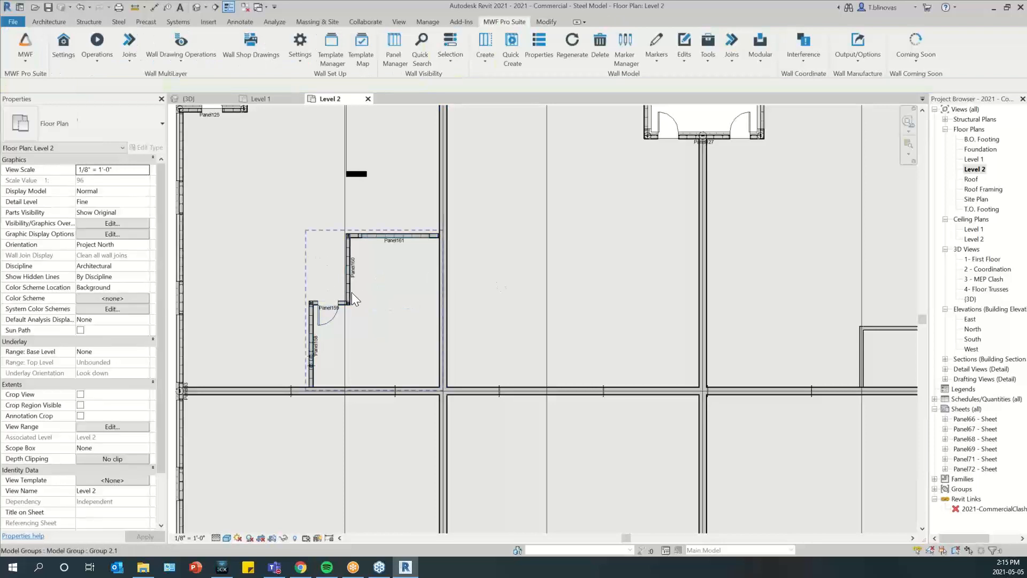
Mirror a copy of Group 2.1 across the centreline of the vertical chase wall beside Panel161
click(421, 241)
middle_drag(452, 234, 408, 229)
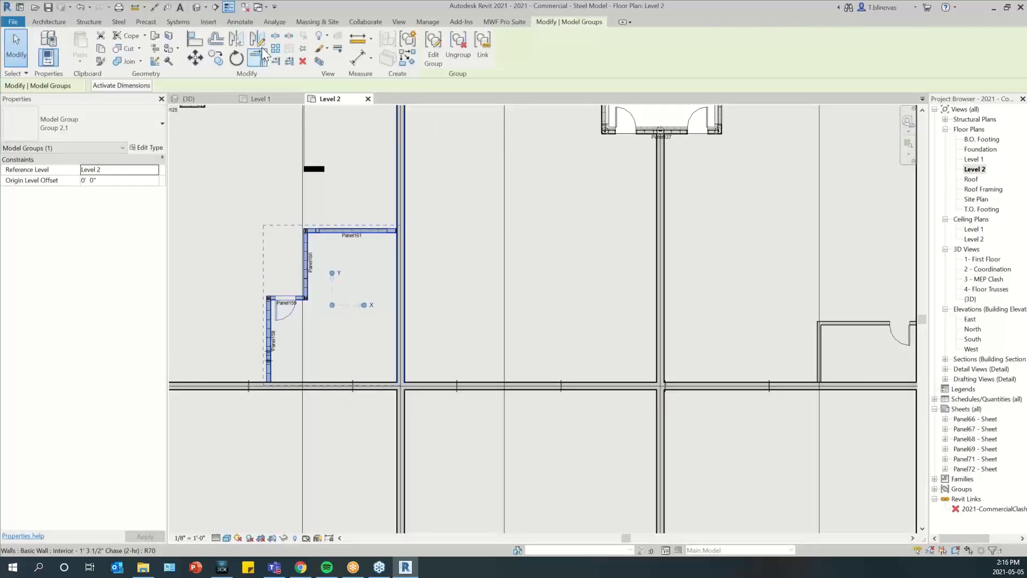
scroll(404, 256, up, 3)
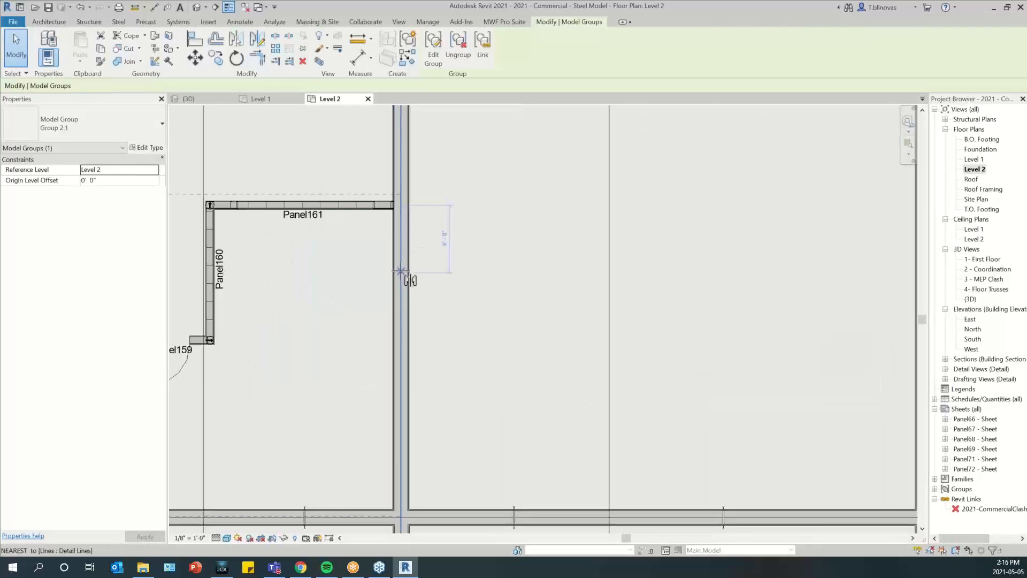
key(a)
key(l)
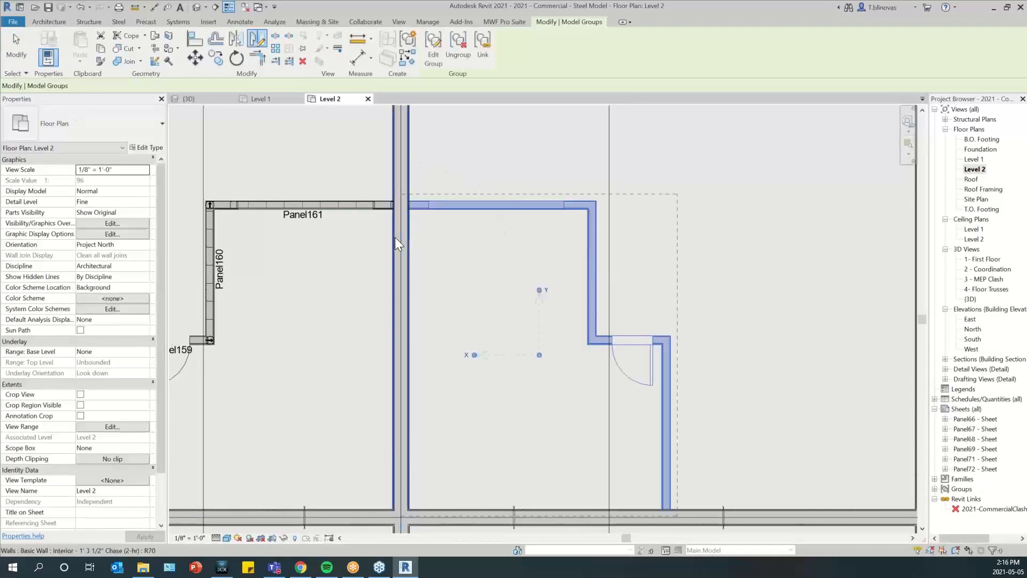
scroll(394, 236, down, 2)
key(Escape)
Mirror copies of both Group 2.1 instances across the centreline of the horizontal wall below them, and clear the selection
click(442, 225)
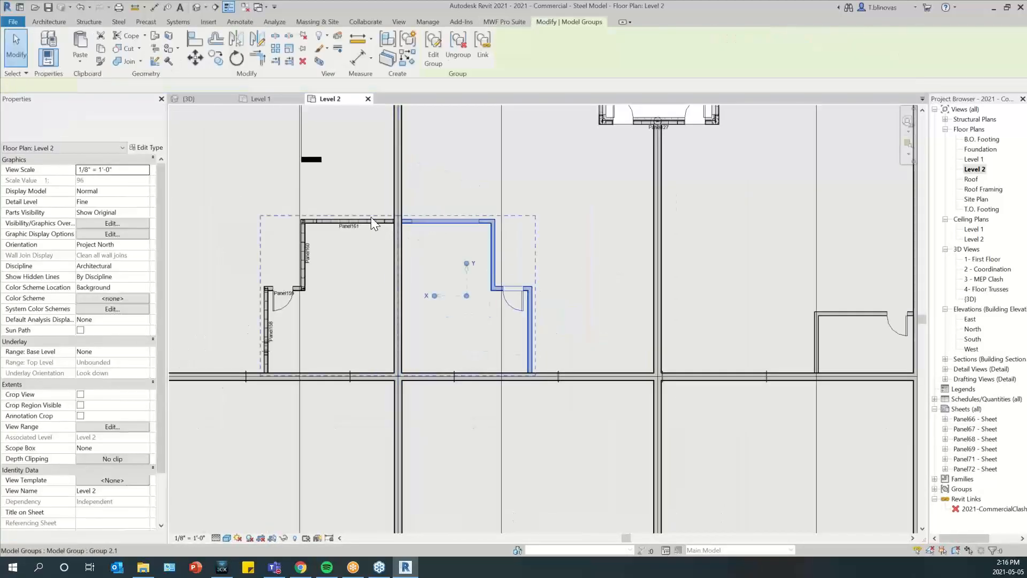
ctrl+click(371, 219)
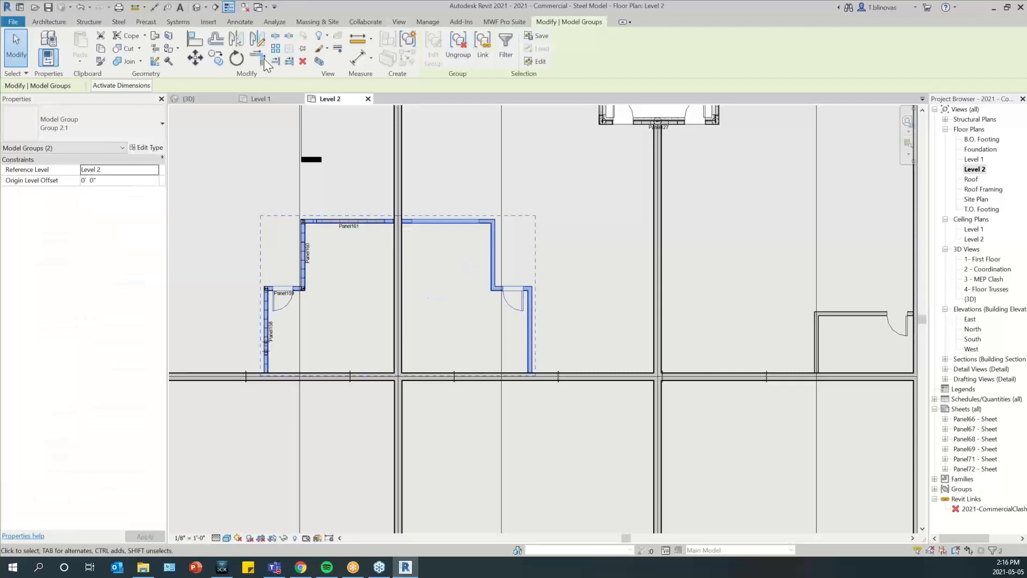
click(260, 40)
scroll(412, 386, up, 5)
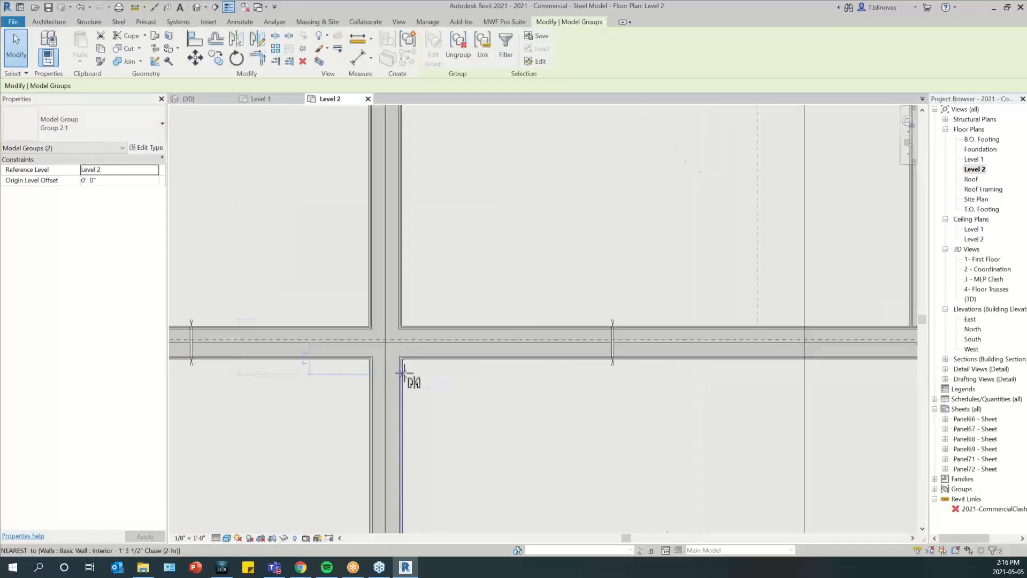
click(370, 319)
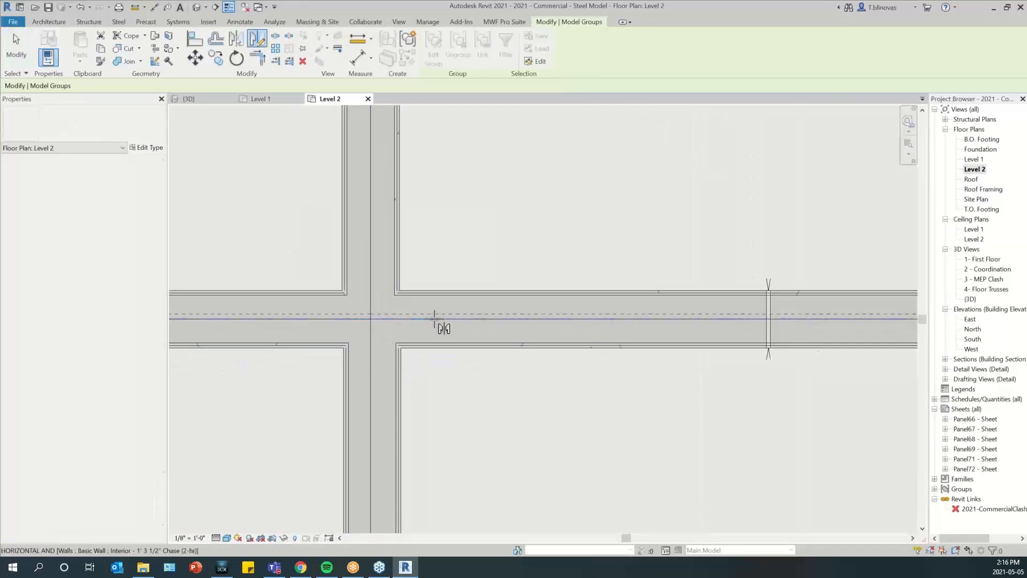
click(438, 345)
scroll(425, 376, down, 5)
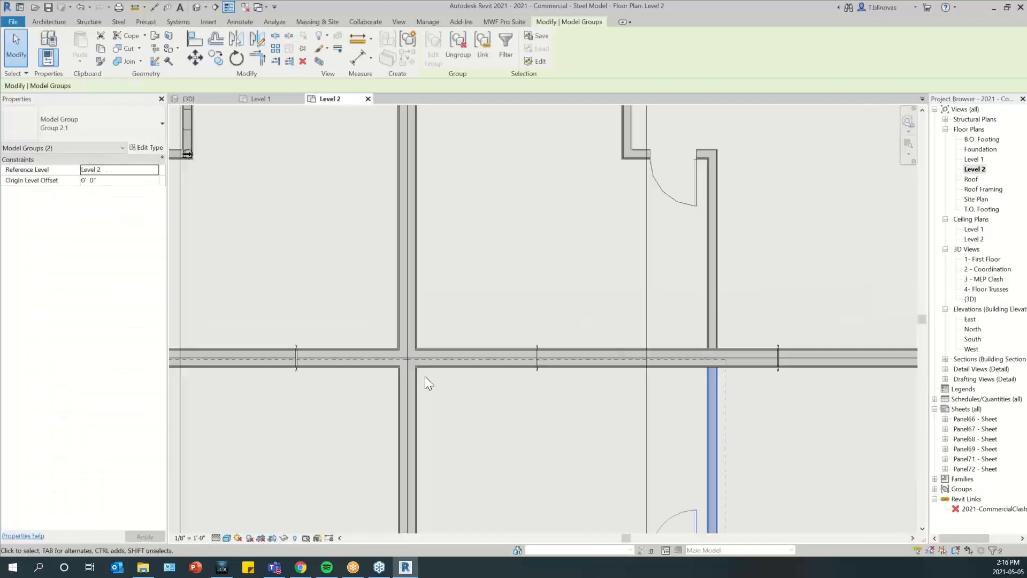
scroll(430, 365, down, 1)
key(Escape)
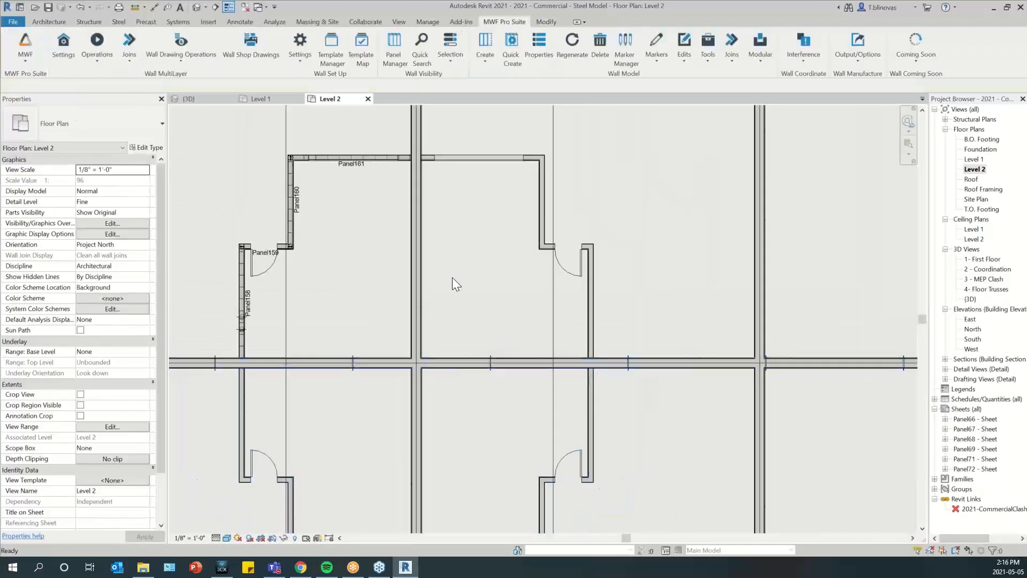
Compare the framed walls and members of Panel158 to Panel161 with the mirrored group copies, and check the available modular group commands
scroll(429, 256, down, 1)
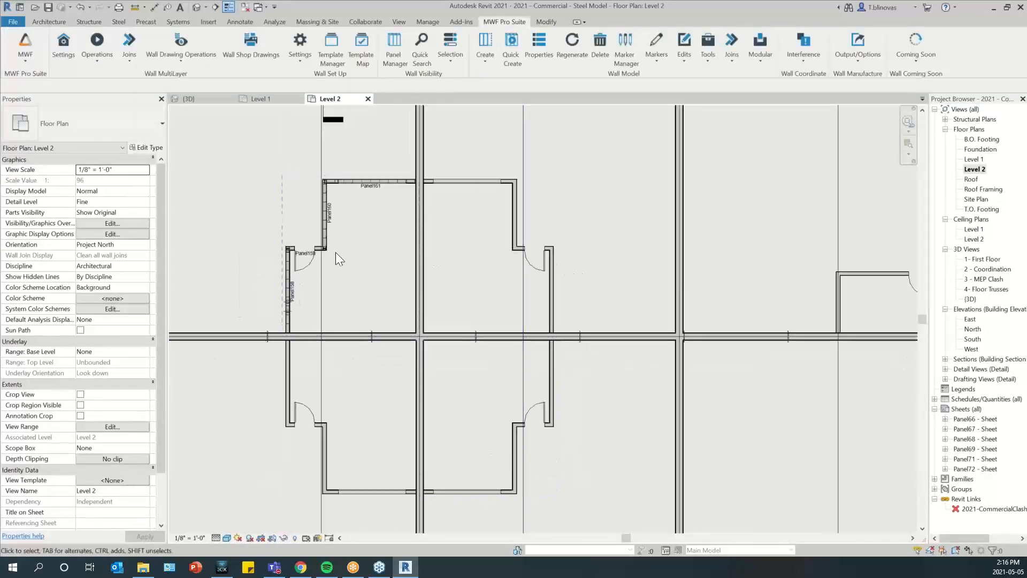
scroll(484, 318, up, 1)
middle_drag(486, 322, 467, 297)
middle_drag(338, 247, 359, 266)
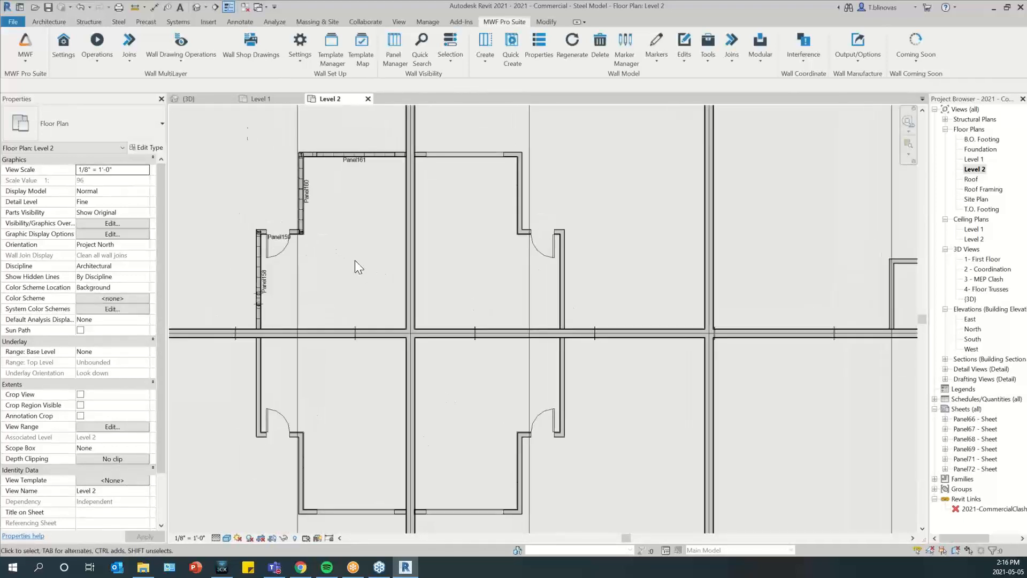
drag(230, 85, 416, 342)
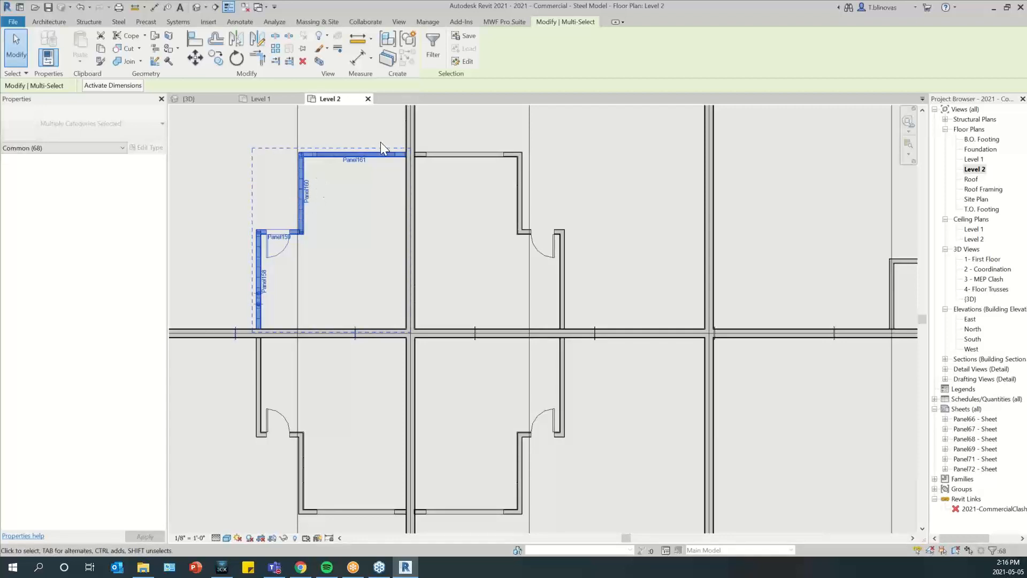
click(459, 121)
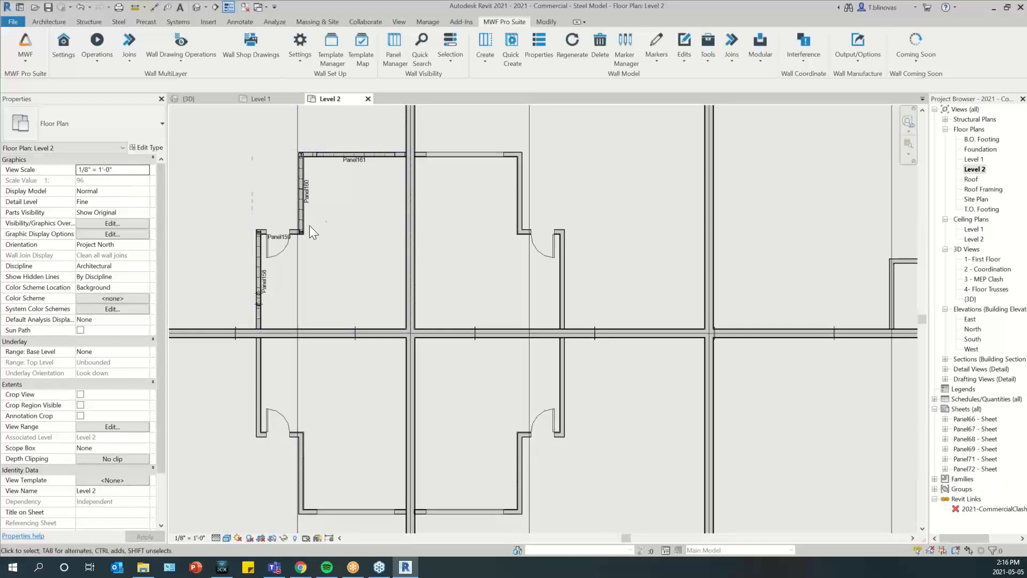
middle_drag(392, 193, 403, 216)
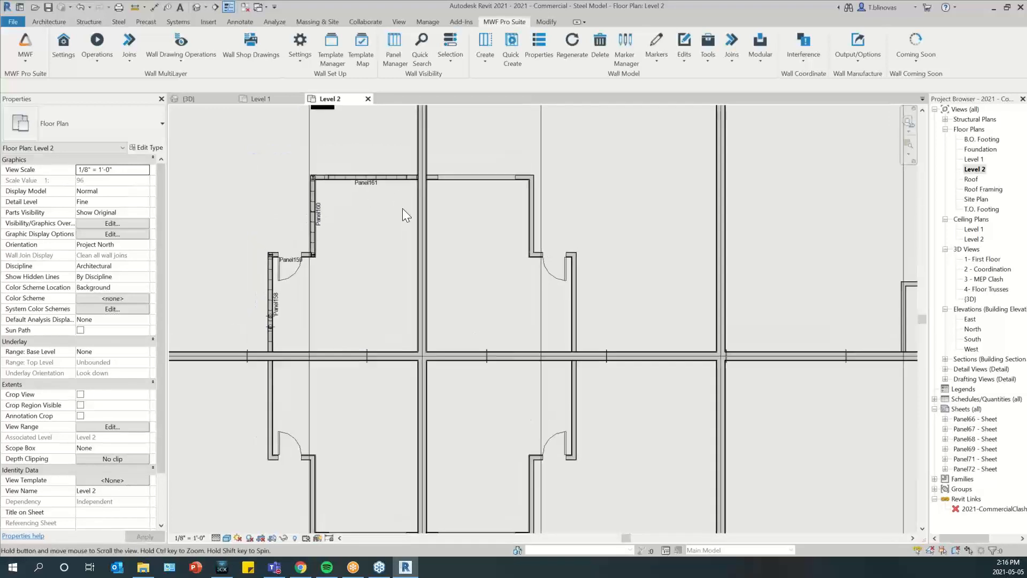
middle_drag(408, 308, 374, 288)
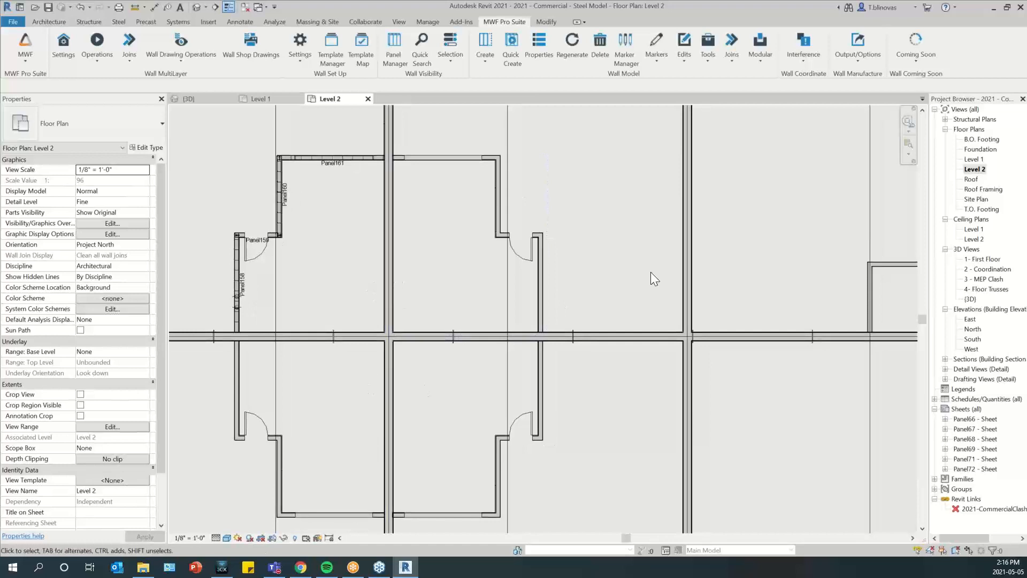
click(760, 47)
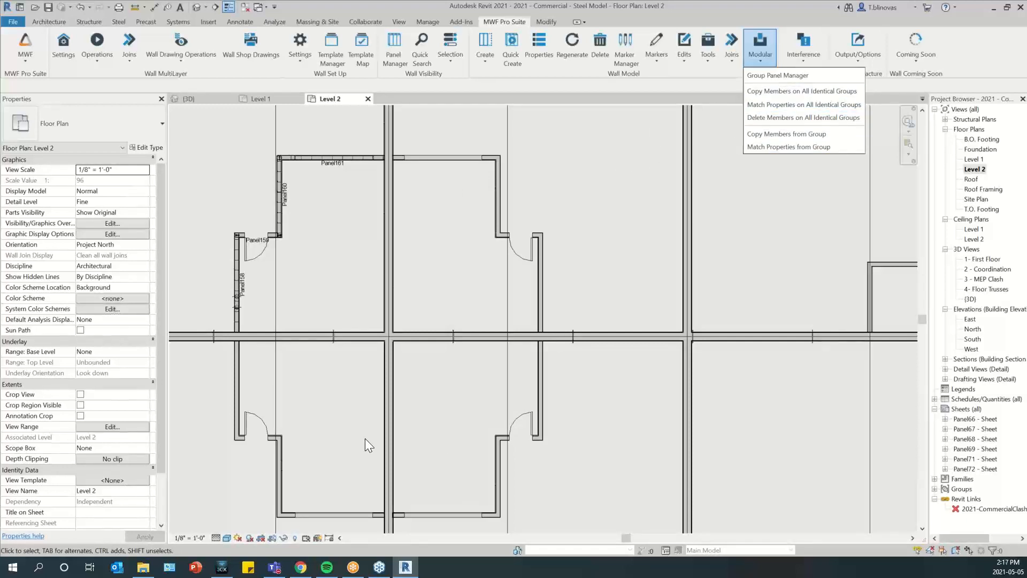
click(615, 249)
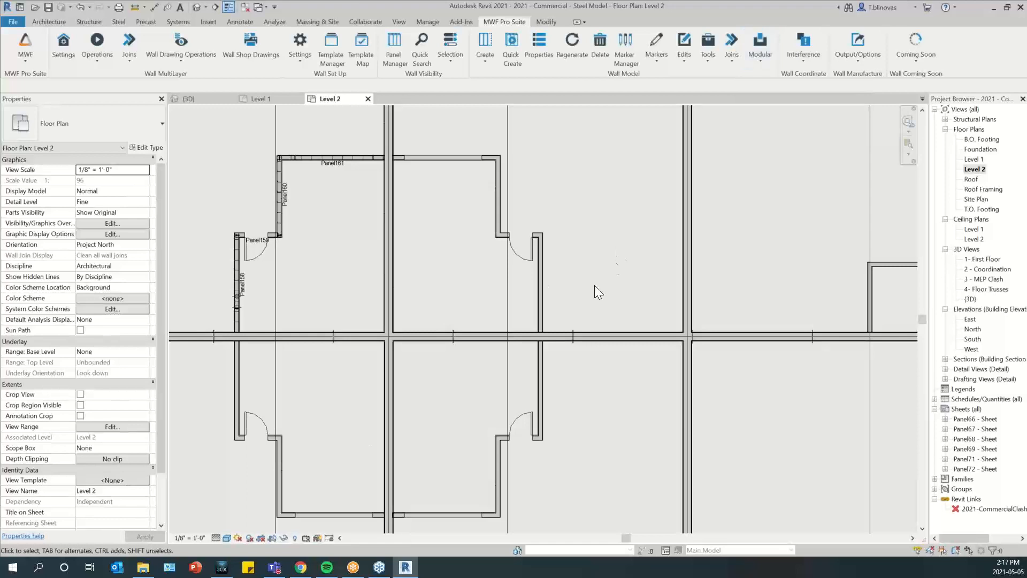
Copy the members from the framed Group 2.1 to its diagonally opposite mirrored copy, with panel numbering set to Same As Original
click(539, 394)
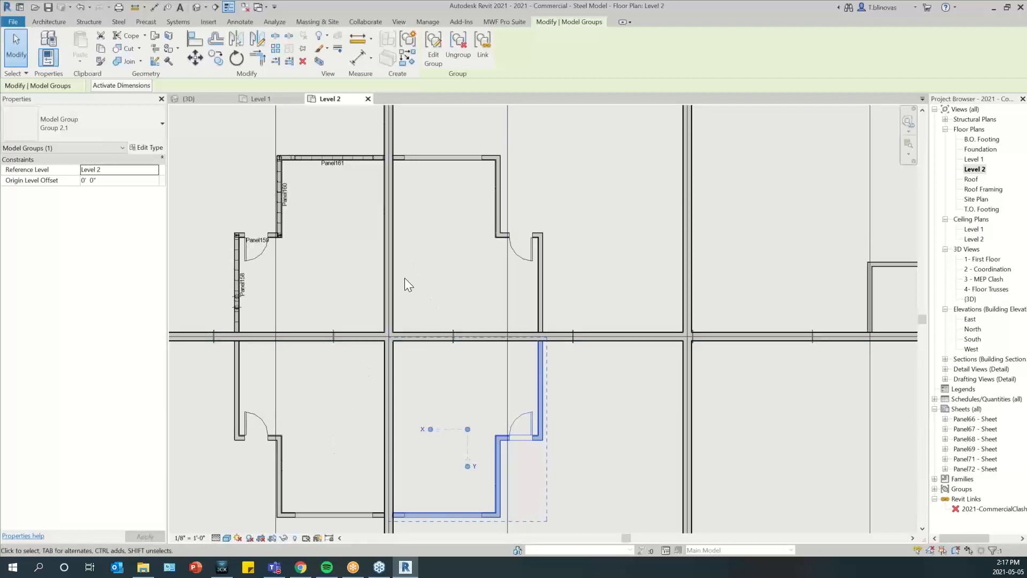
click(496, 25)
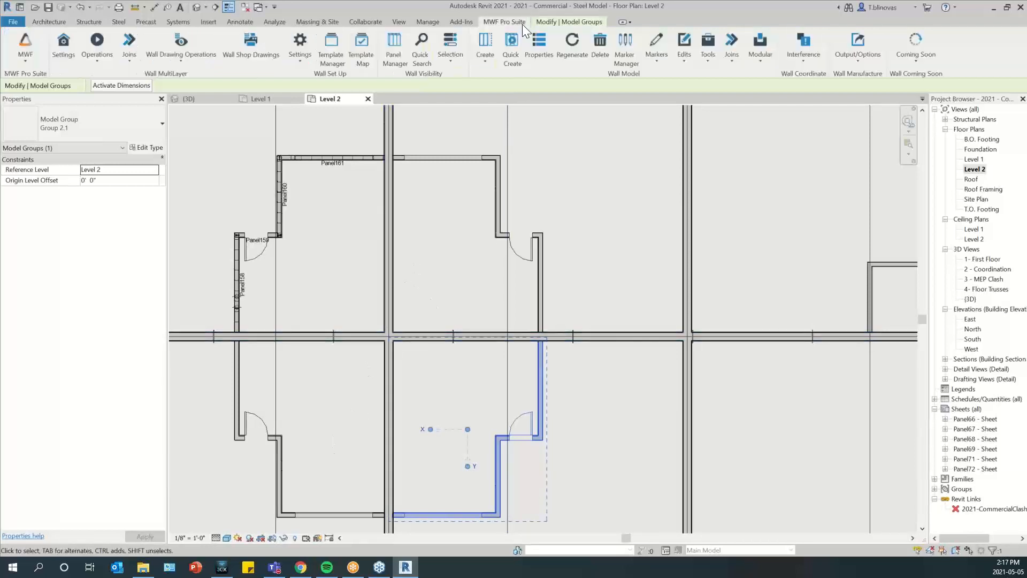
click(762, 54)
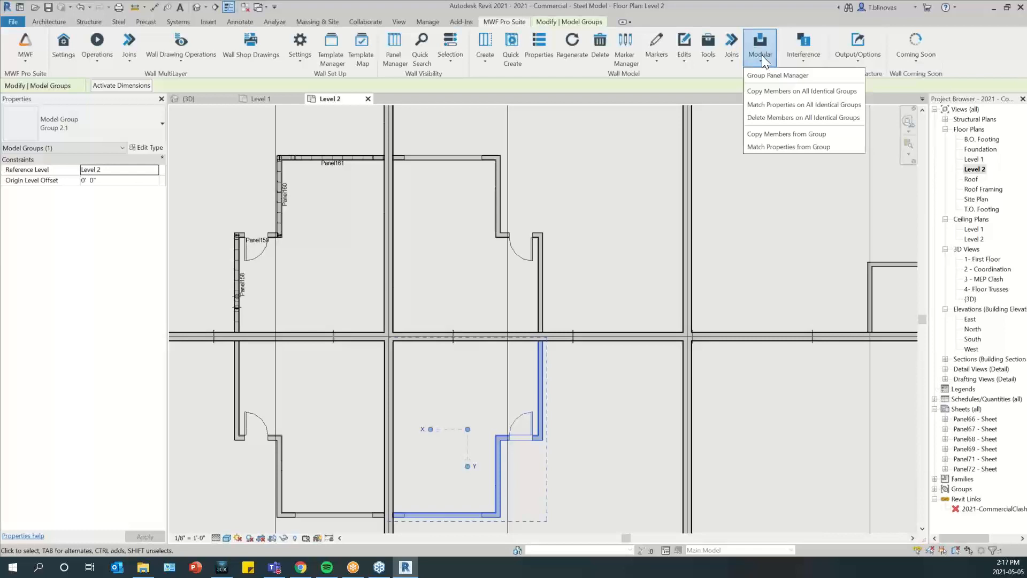
click(836, 133)
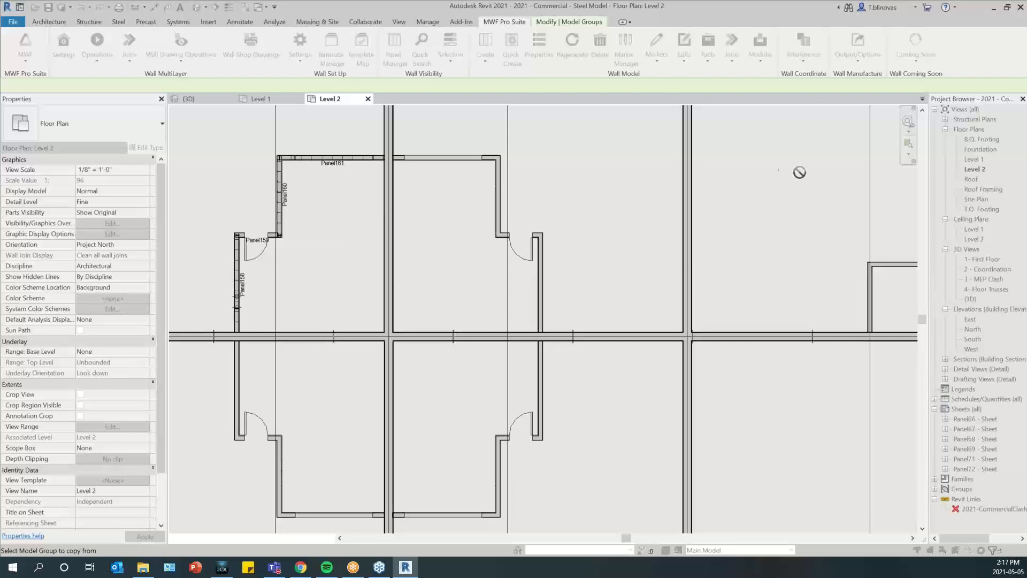
click(292, 161)
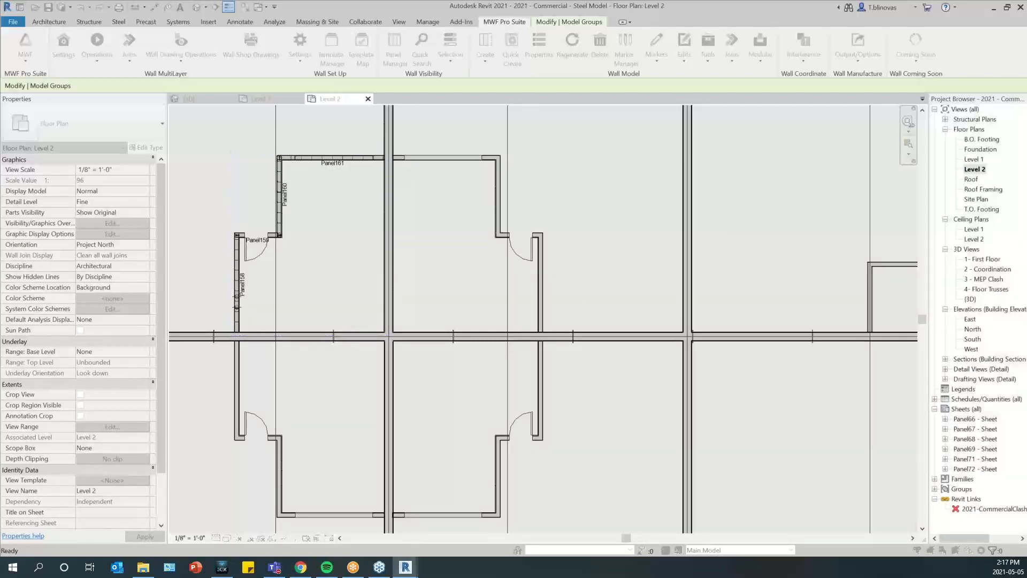
drag(118, 224, 377, 218)
click(441, 244)
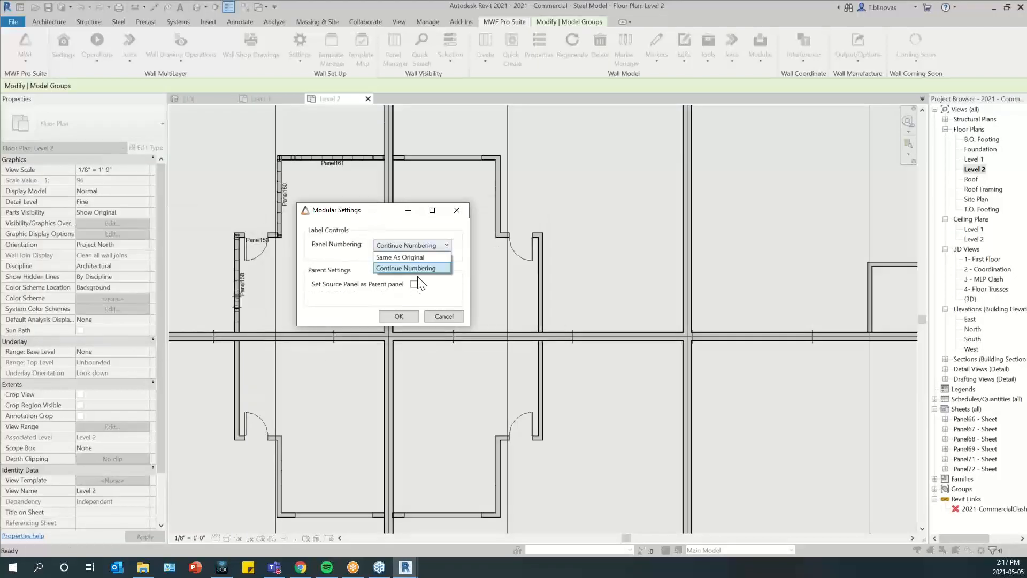
click(422, 258)
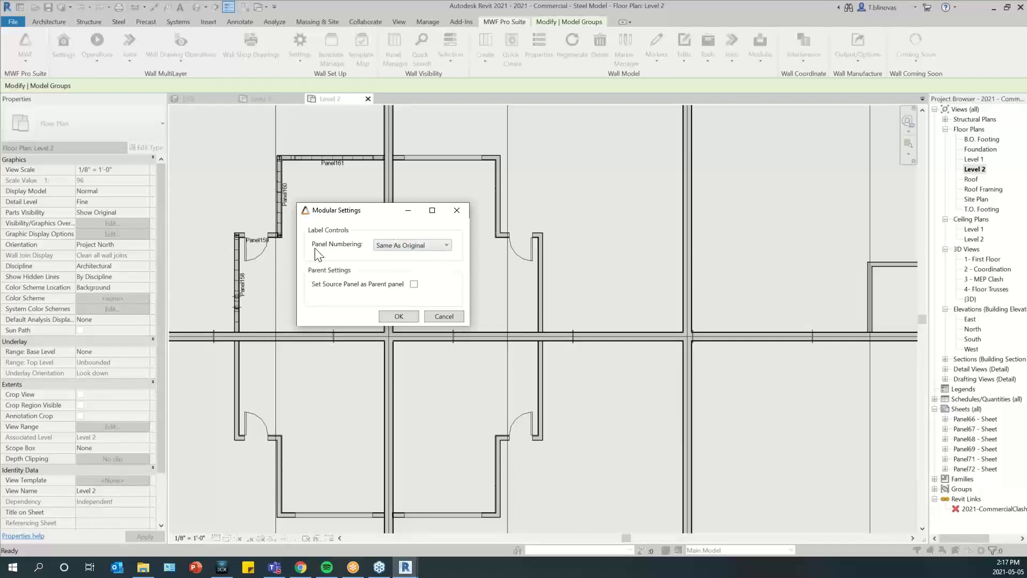
click(393, 316)
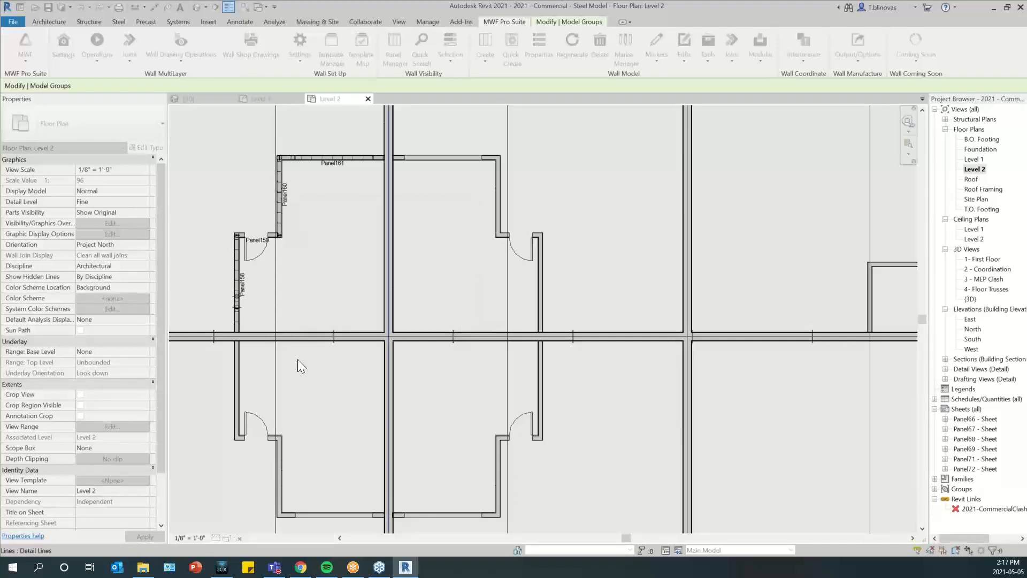
click(284, 166)
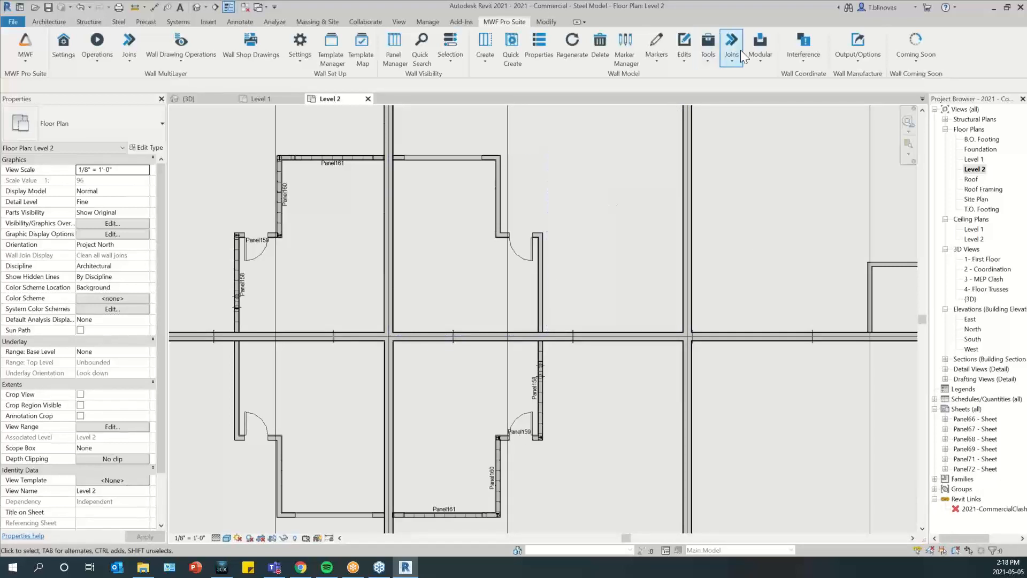
Review the modular commands for copying, matching and deleting members, and look over the mirrored groups and the separate unframed walls with a door
click(758, 49)
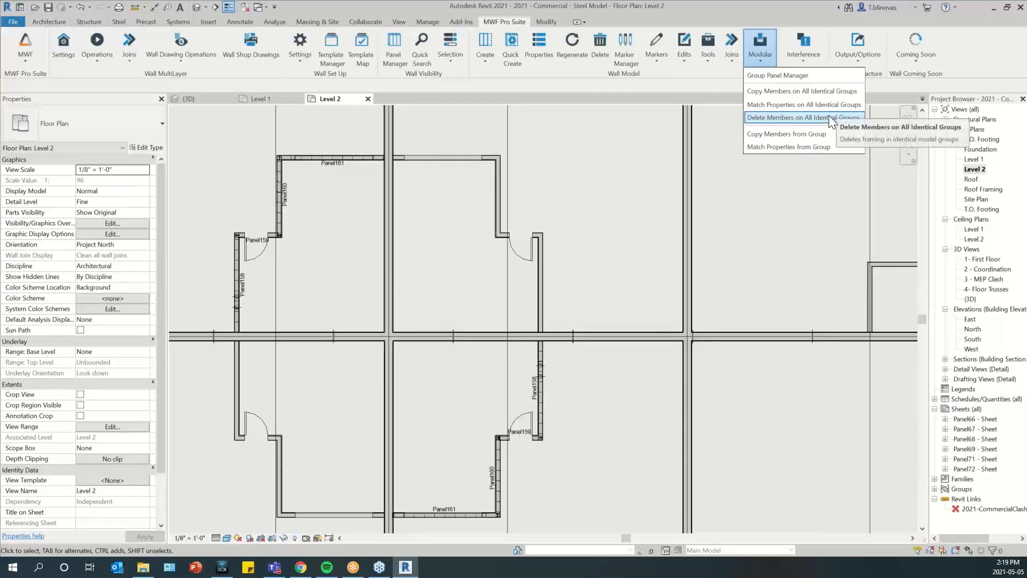
click(545, 191)
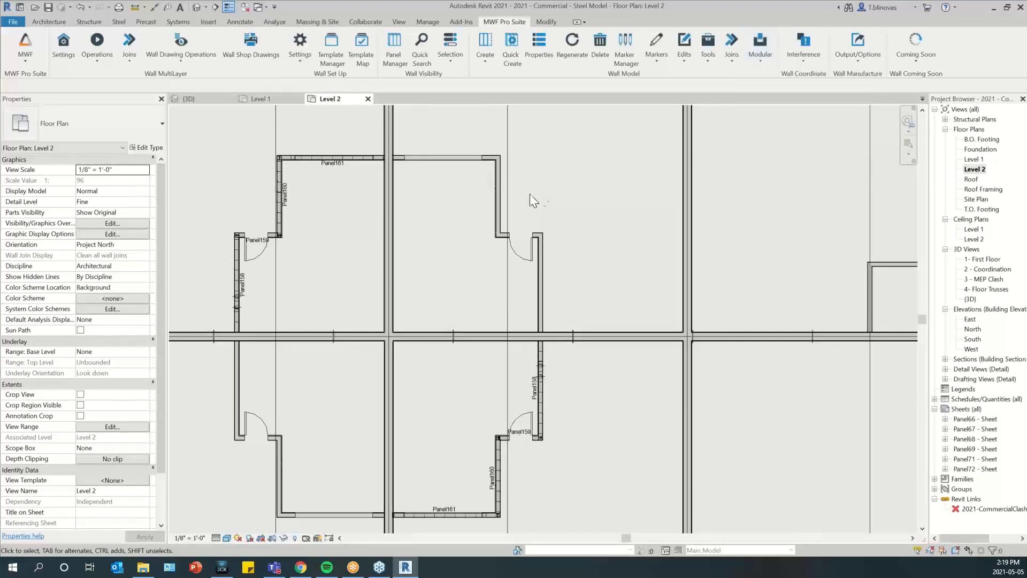
scroll(275, 298, down, 3)
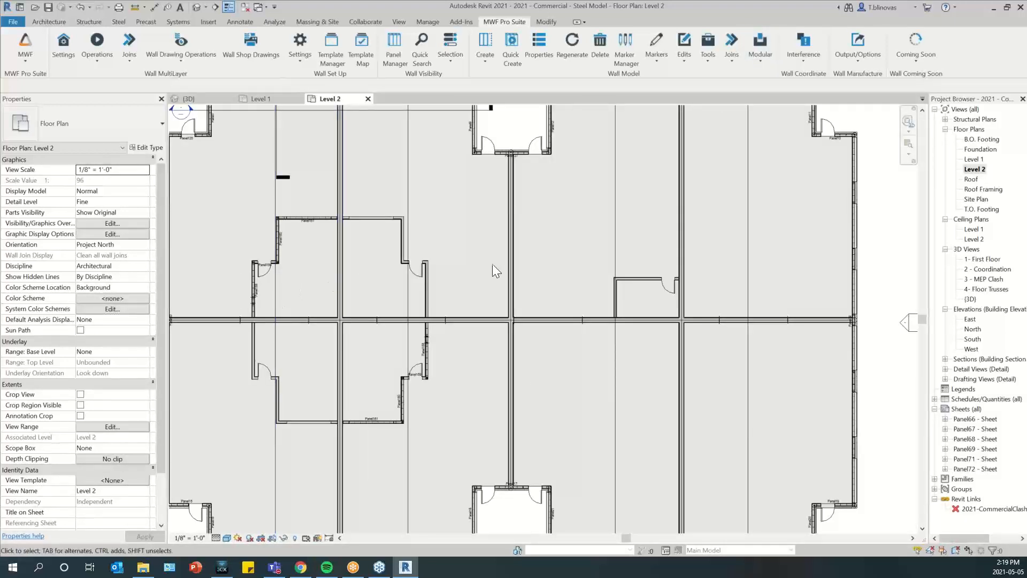
scroll(493, 262, up, 1)
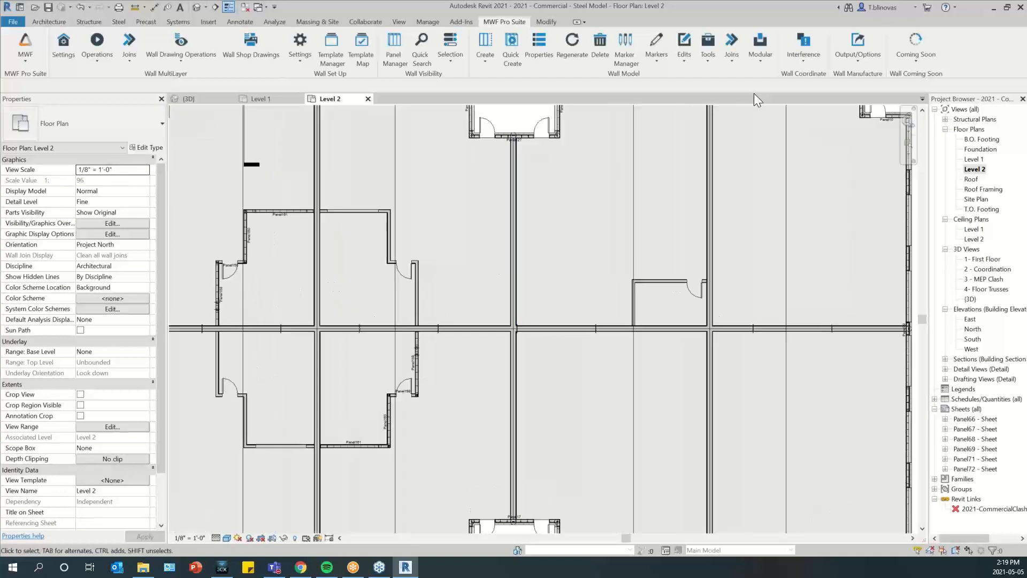
click(765, 56)
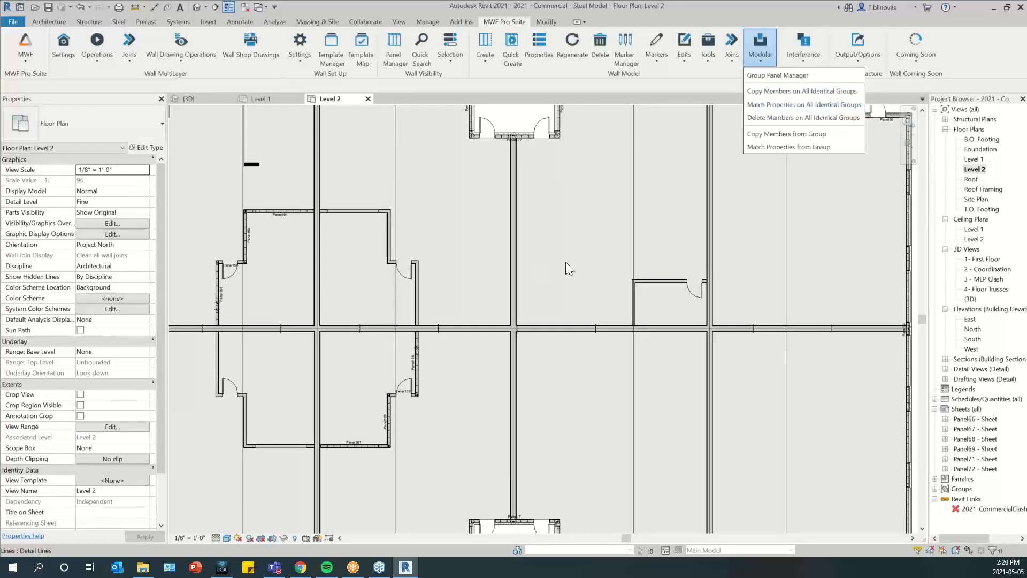
click(538, 268)
middle_drag(298, 433, 340, 402)
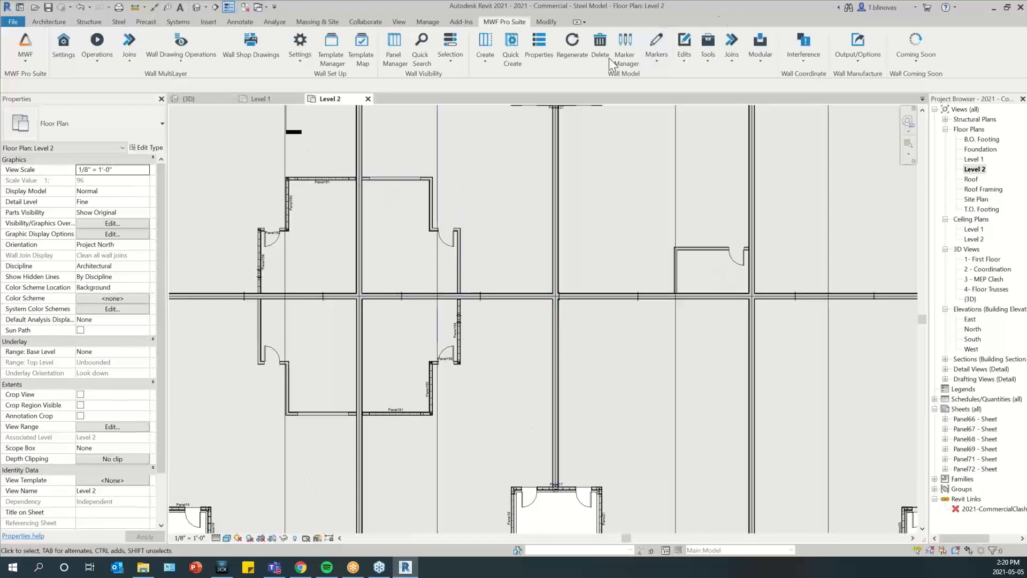
click(760, 47)
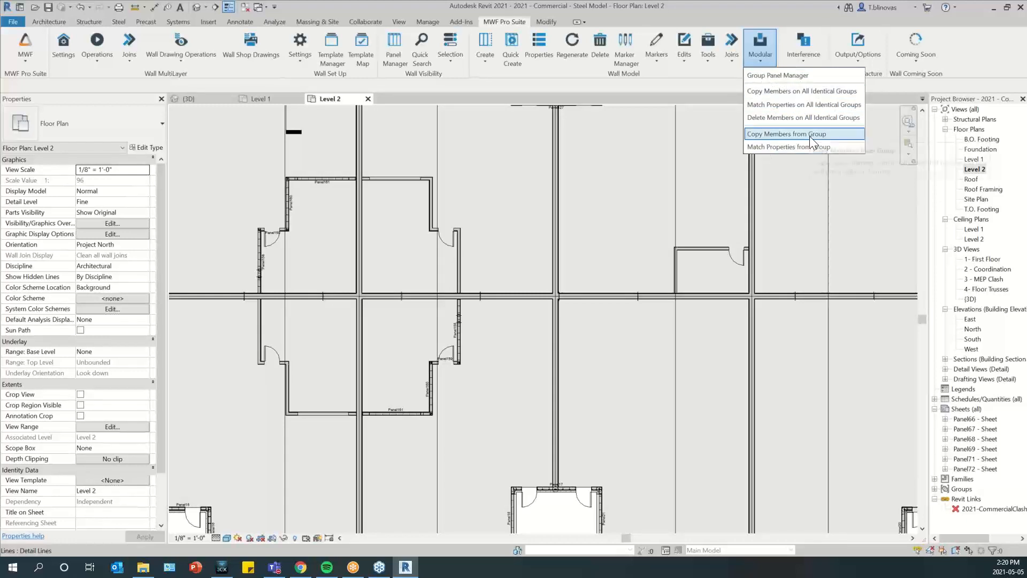
middle_drag(640, 192, 551, 210)
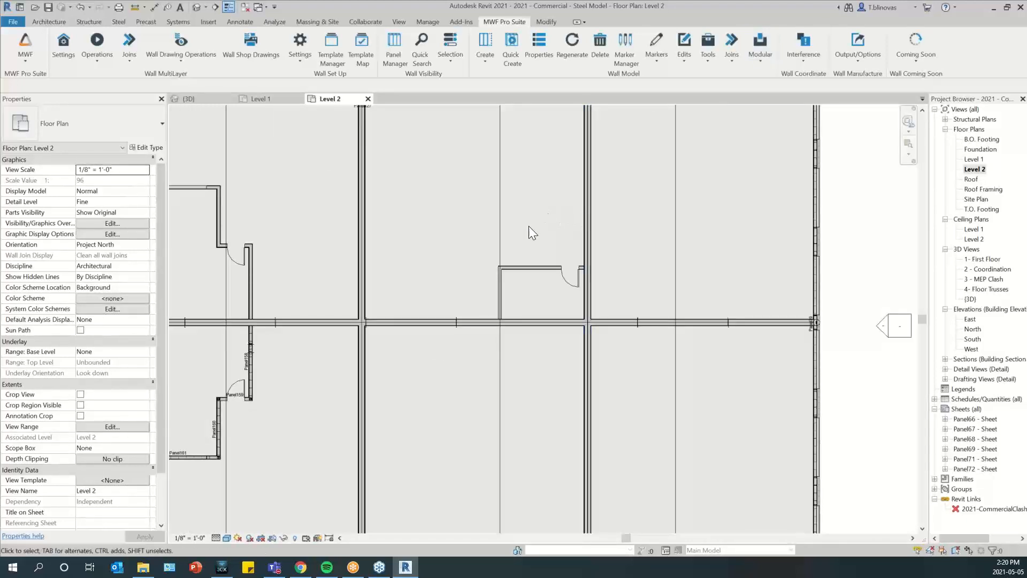
scroll(573, 271, up, 5)
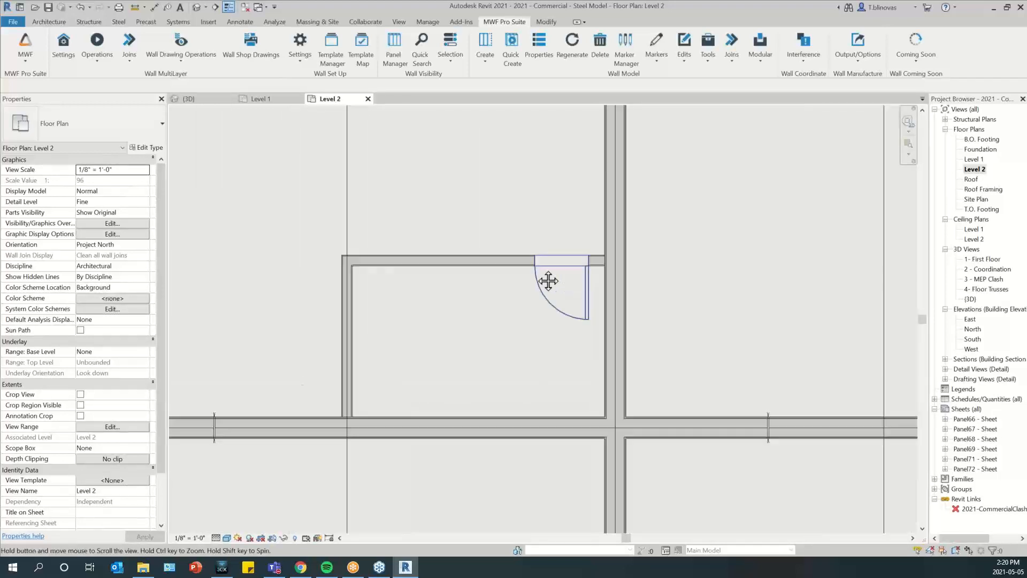
Select the two unframed walls and their door, and frame them with the multilayer wall Quick Create
middle_drag(549, 280, 511, 283)
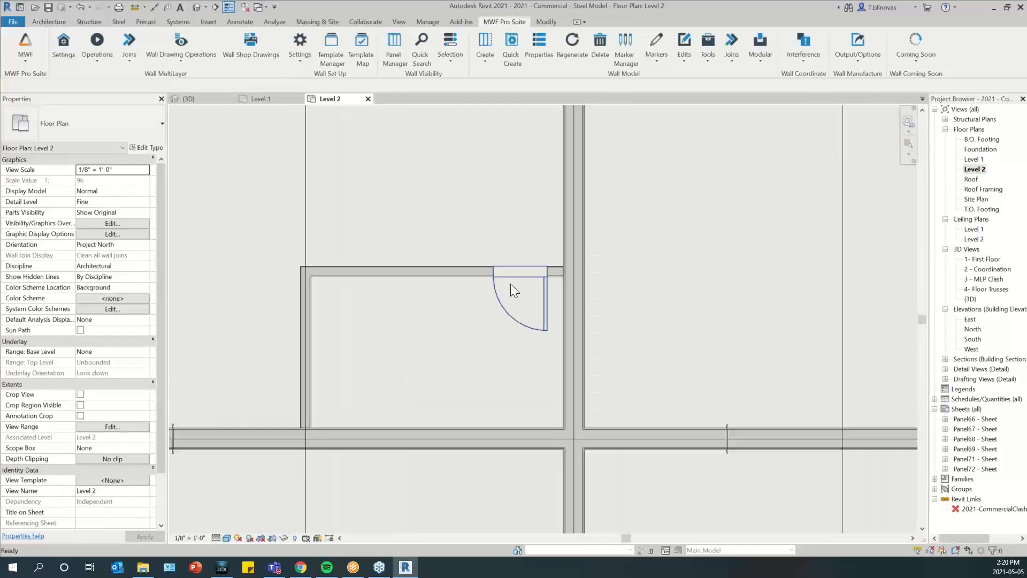
click(368, 277)
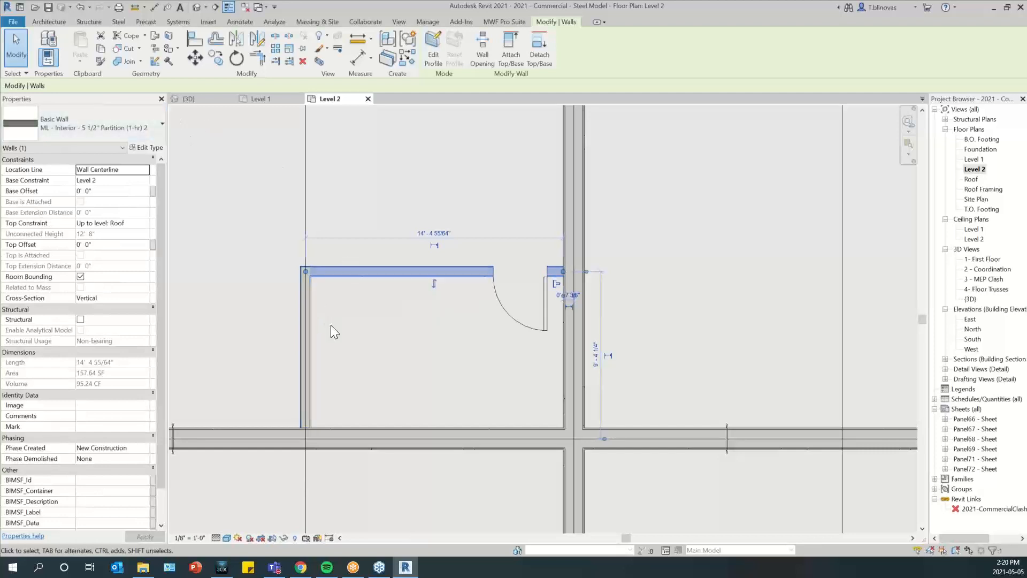
click(504, 21)
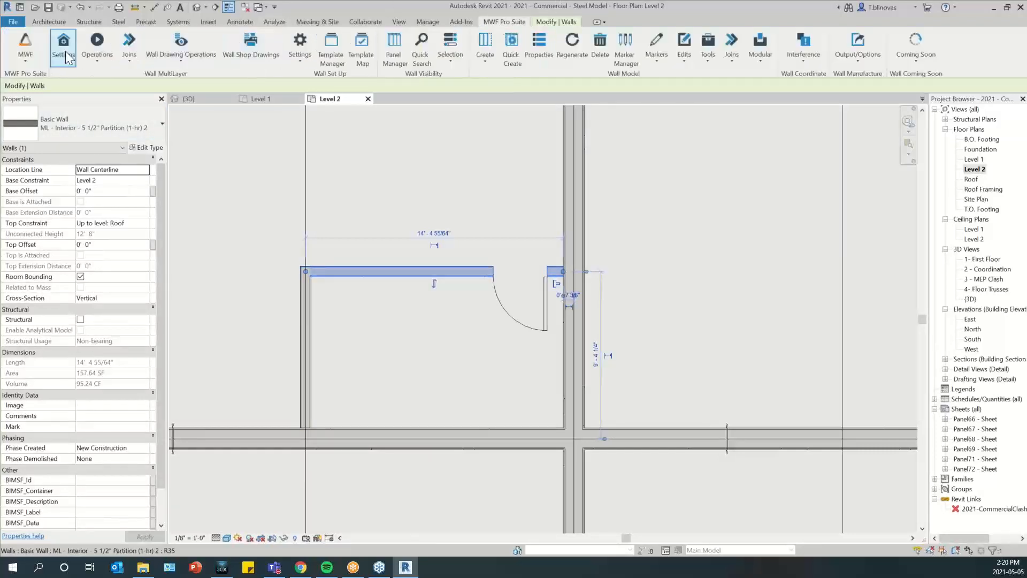
click(394, 314)
drag(260, 225, 572, 434)
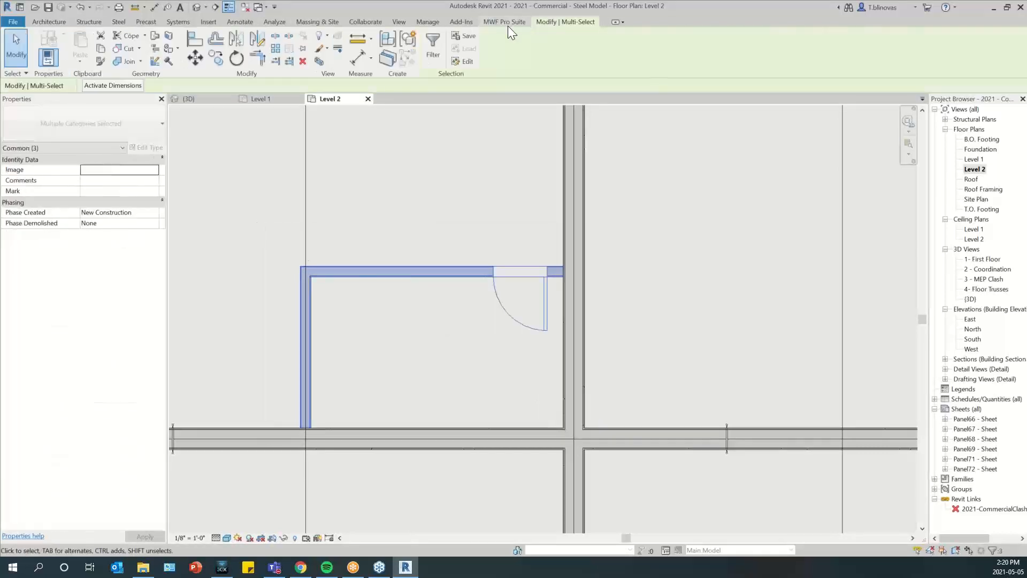
click(508, 21)
click(97, 51)
click(113, 89)
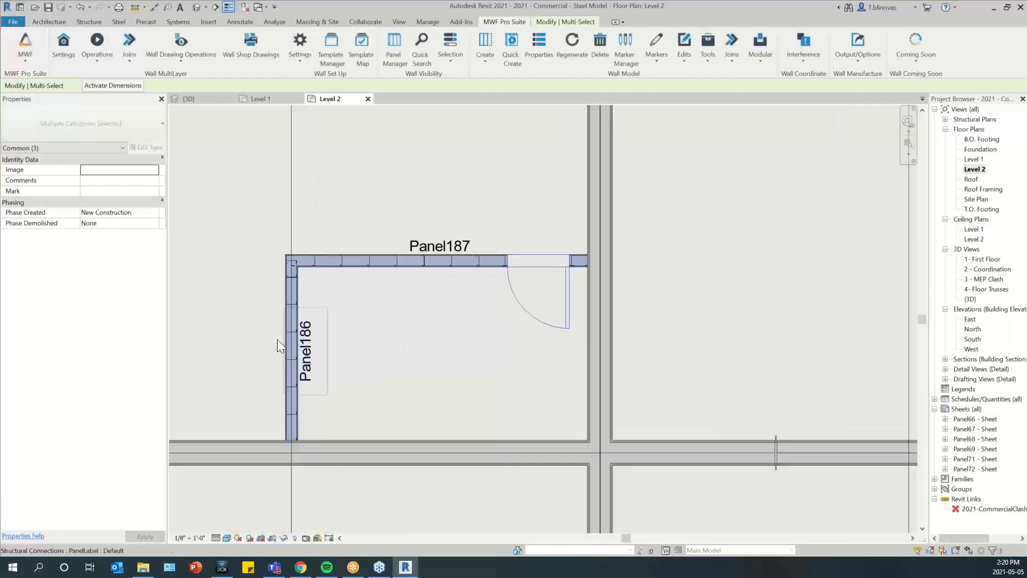
Examine the studs and sheathing where Panel186 meets Panel187 at the corner
scroll(281, 260, up, 4)
scroll(280, 260, up, 3)
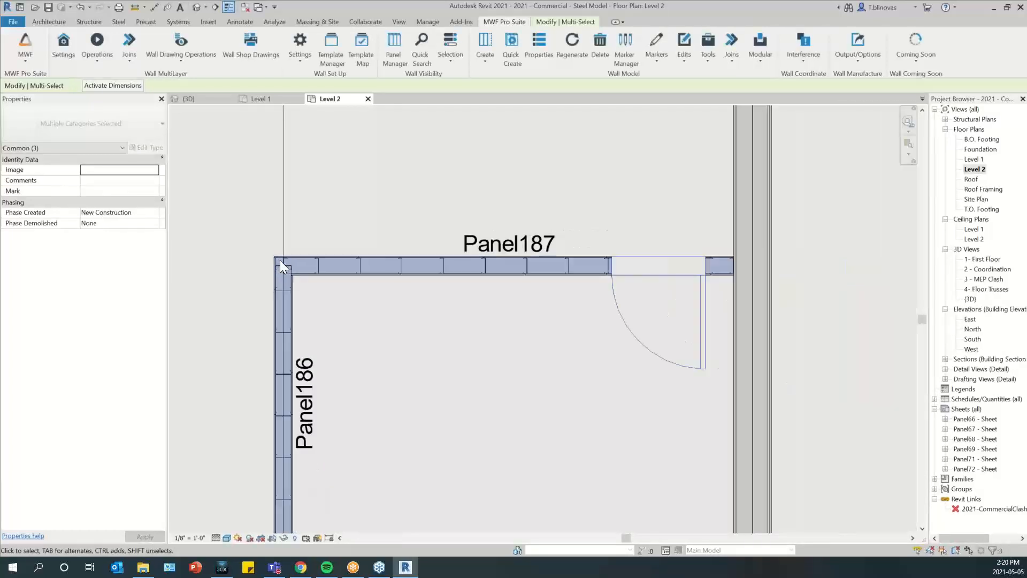
click(473, 308)
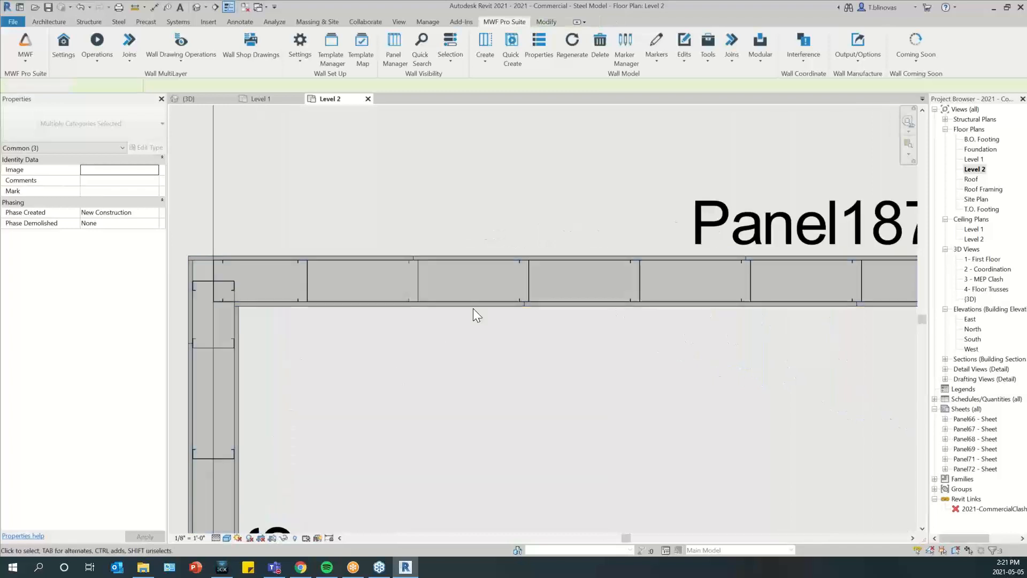
click(473, 305)
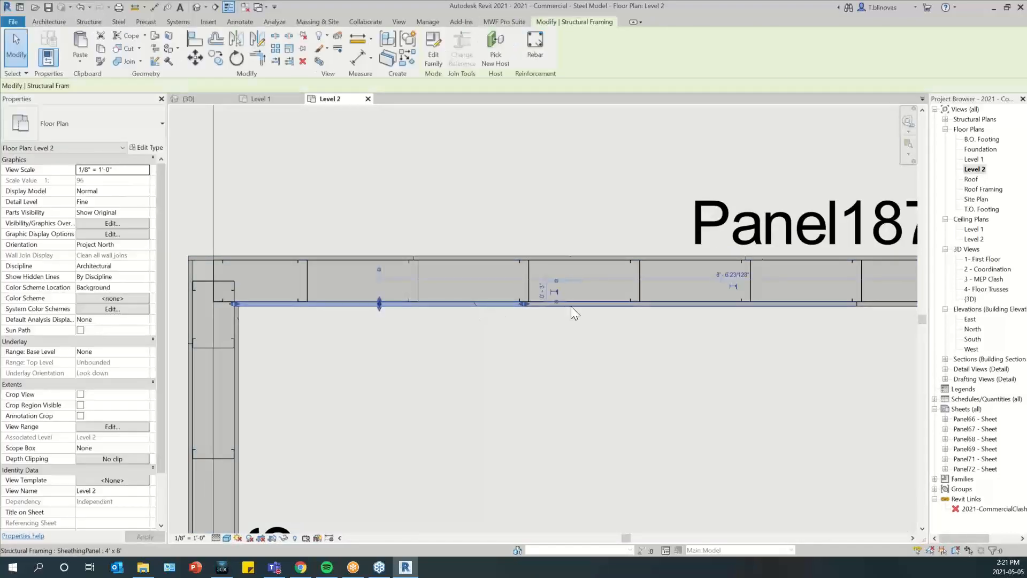
scroll(398, 365, down, 5)
scroll(393, 308, down, 3)
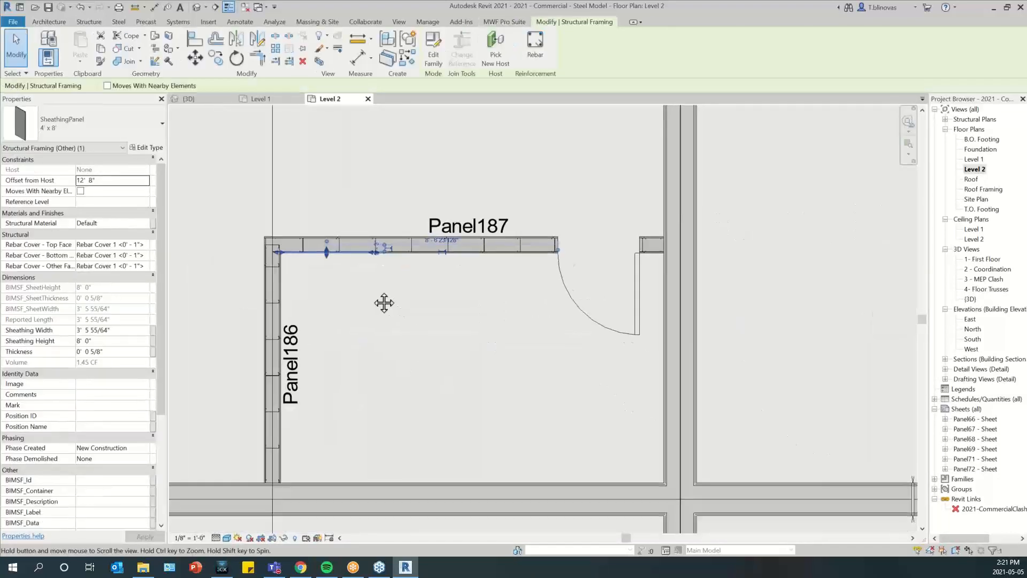
Select the whole framed corner and filter the selection to only Doors and Walls
drag(235, 202, 687, 506)
click(430, 44)
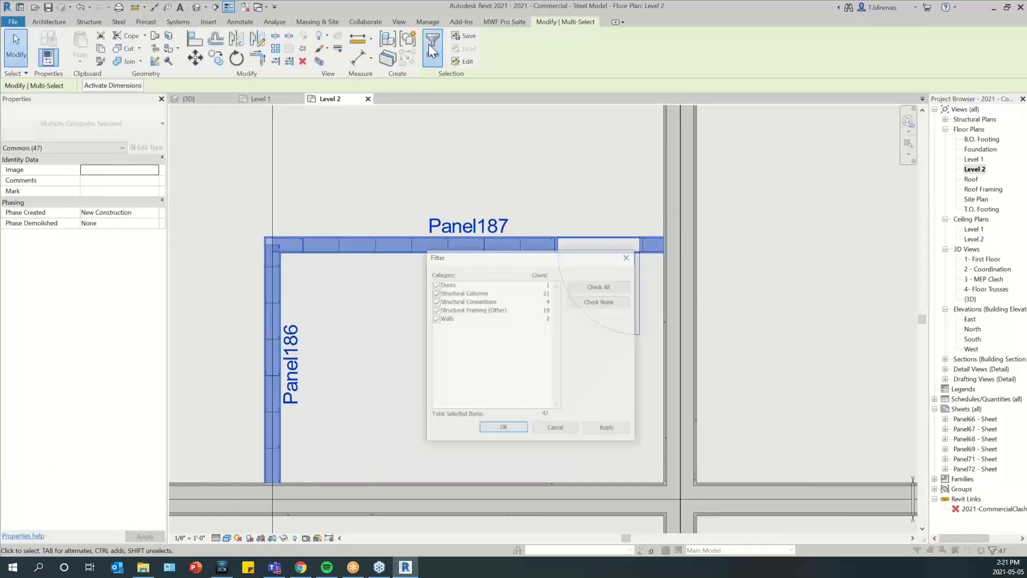
click(599, 302)
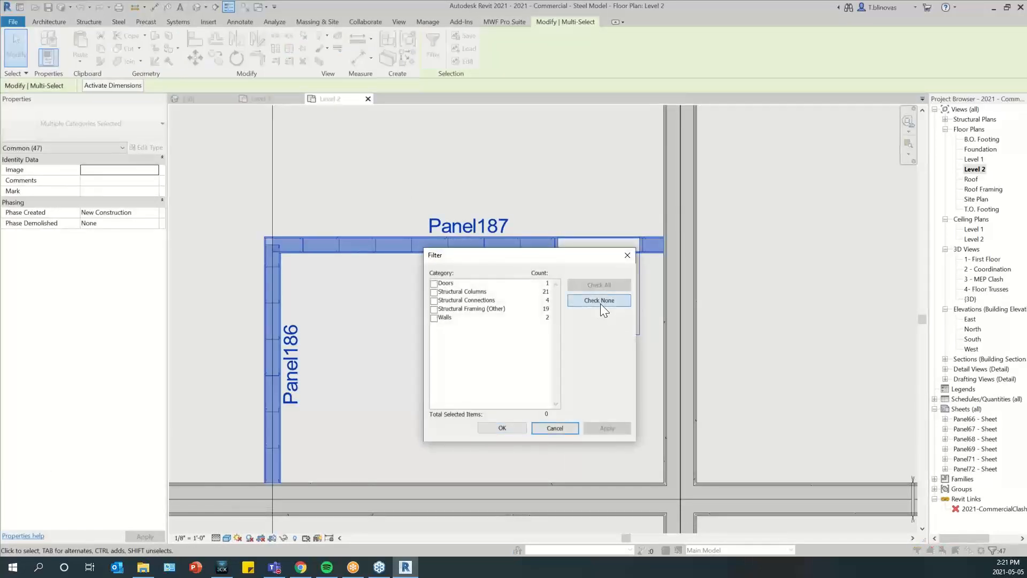
click(434, 283)
click(434, 318)
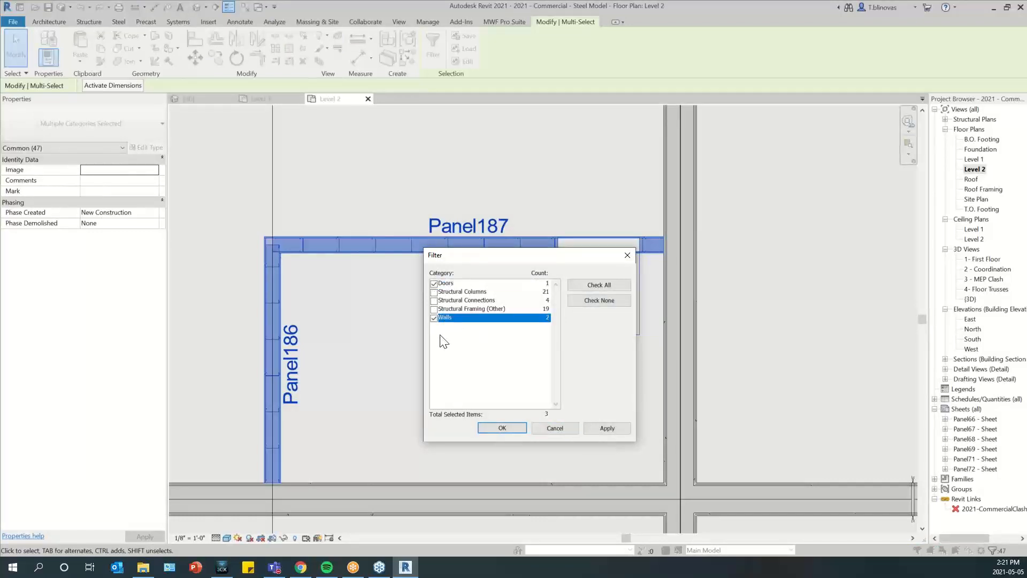
click(502, 428)
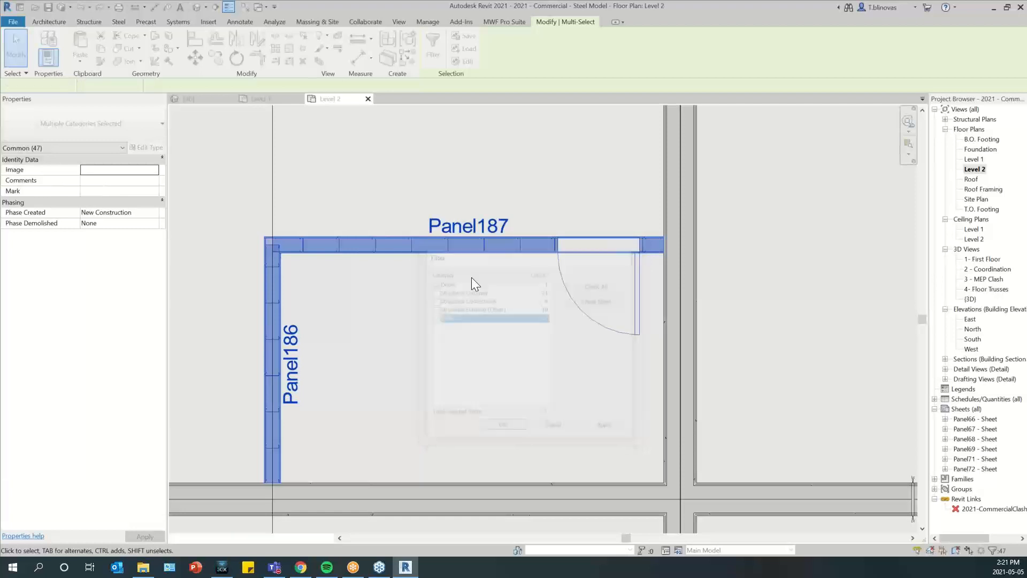
Create a model group named Group 2.2 from the selected walls and door, and clear the selection
click(408, 42)
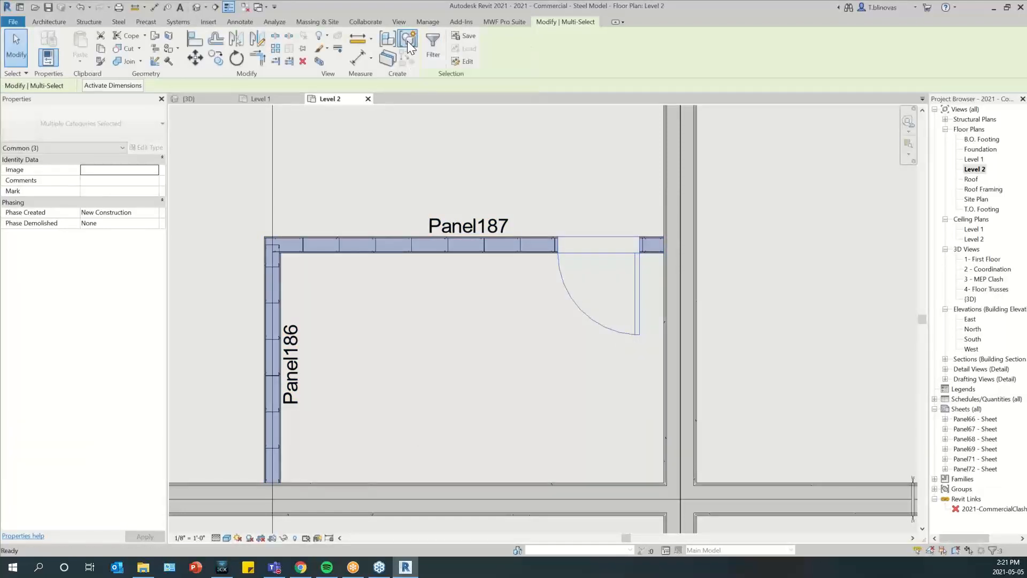
click(472, 223)
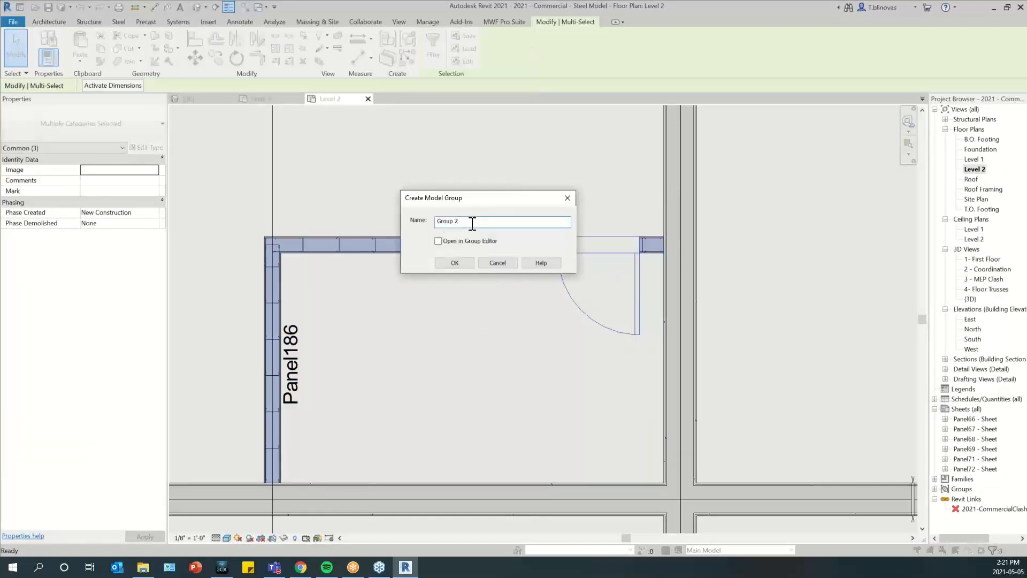
text(.2)
click(447, 265)
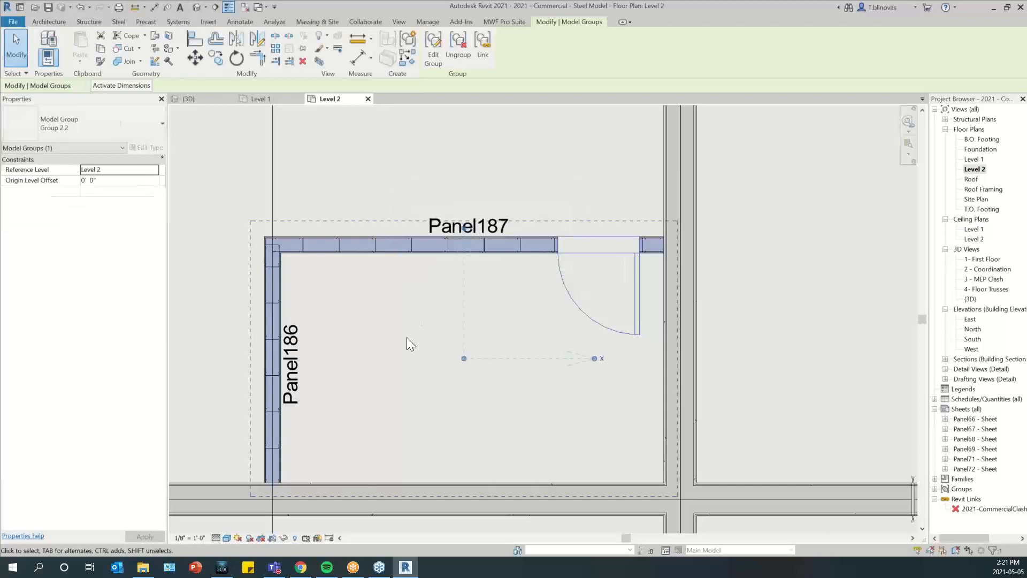
scroll(410, 380, down, 3)
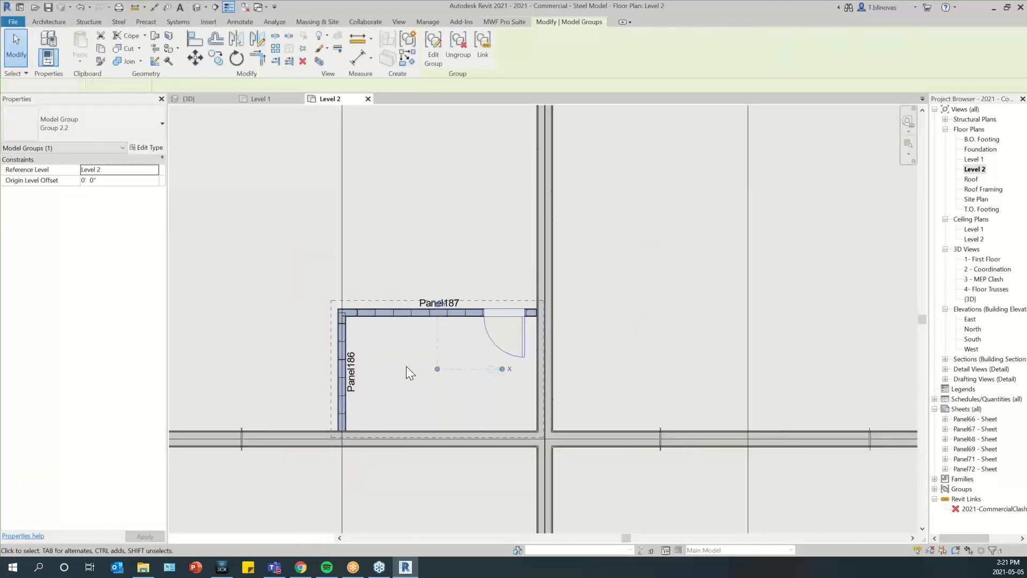
click(406, 366)
Copy Group 2.2 horizontally from its door-side wall end to the inner face of the exterior wall in the neighbouring unit
middle_drag(443, 344, 373, 357)
scroll(316, 310, up, 1)
click(316, 311)
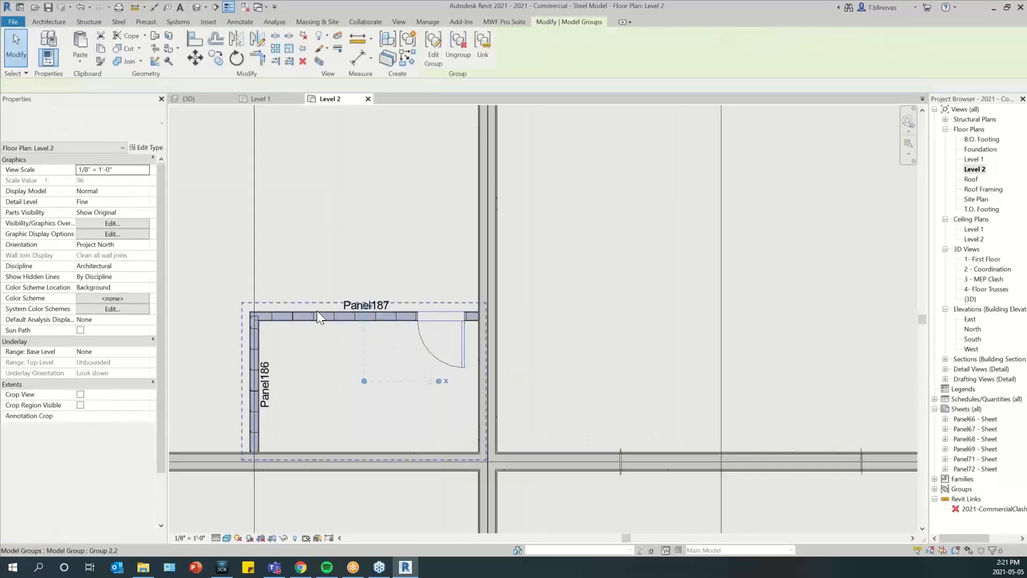
key(c)
key(o)
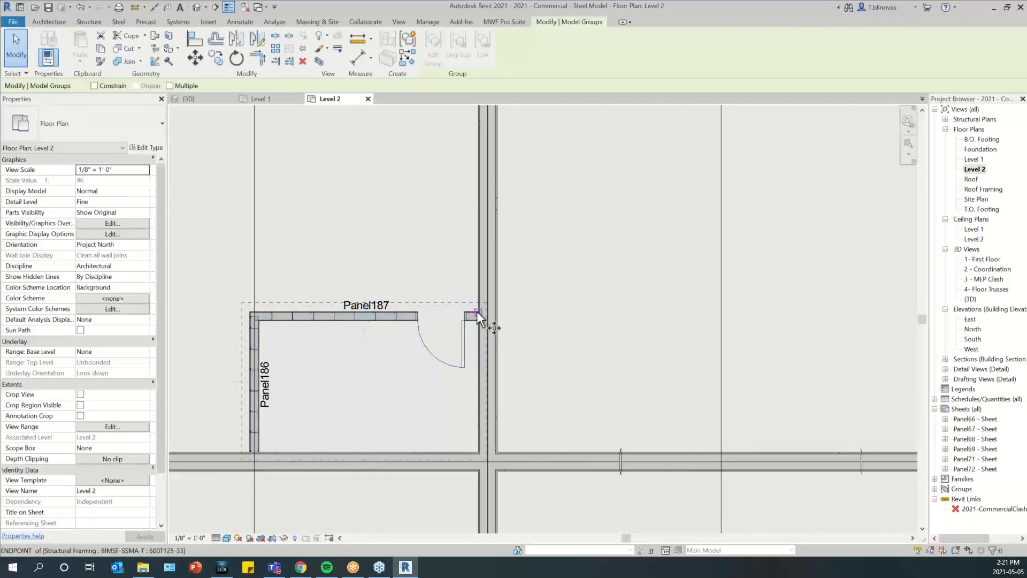
click(476, 310)
scroll(413, 337, down, 1)
scroll(405, 338, down, 2)
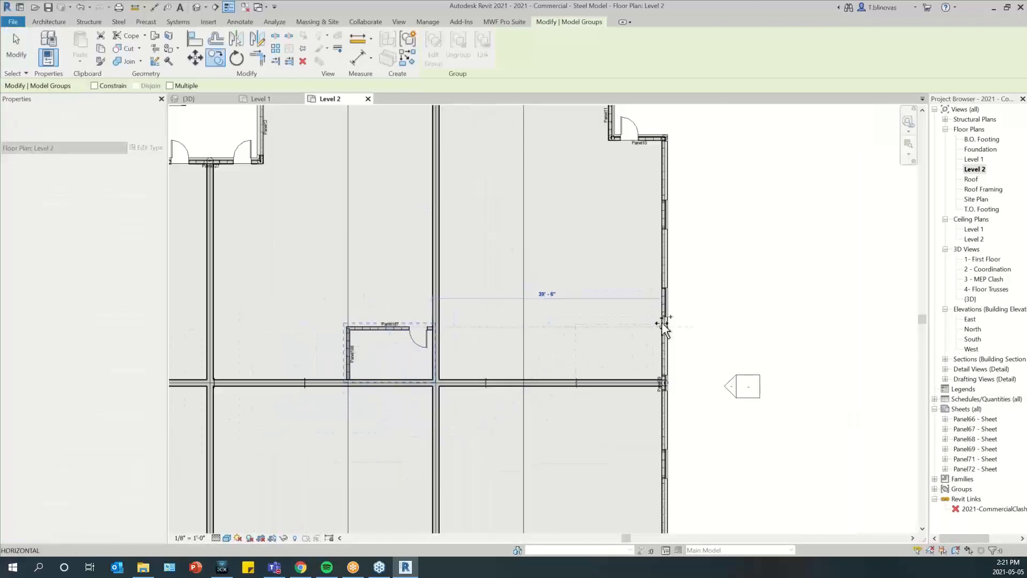
scroll(660, 321, up, 2)
click(659, 327)
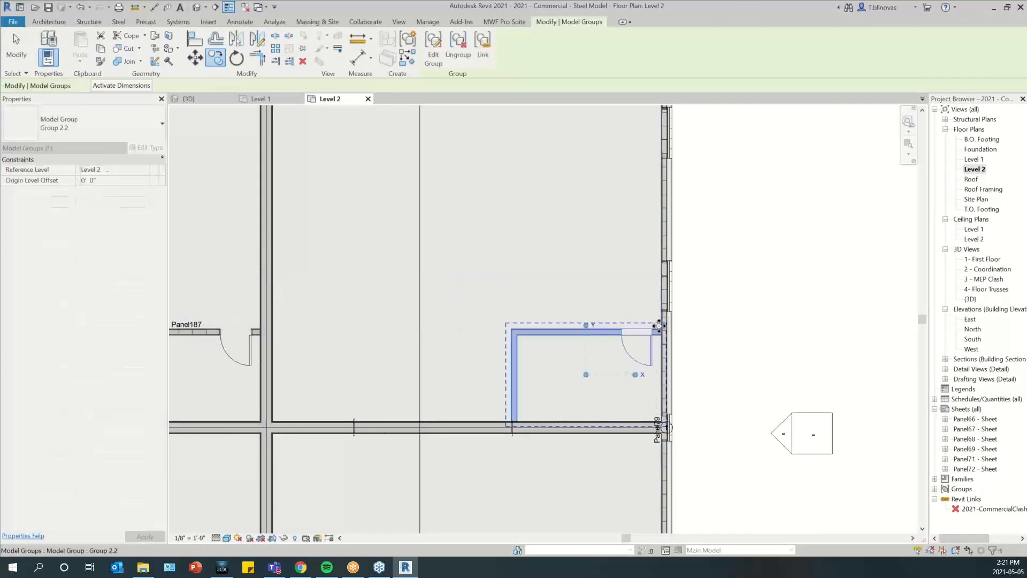
scroll(648, 338, down, 2)
key(Escape)
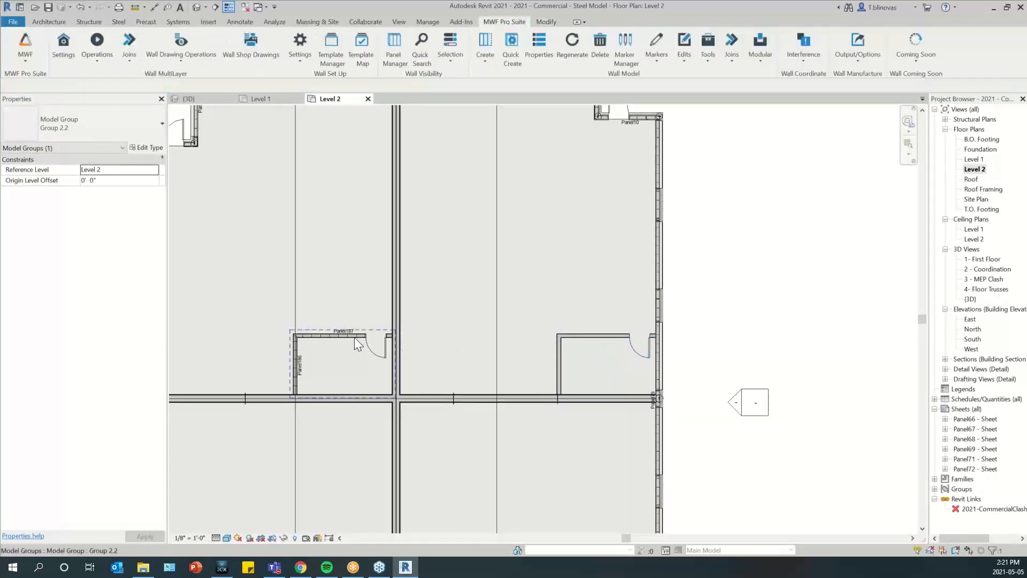
Copy the multilayer members from the framed Group 2.2 to all identical groups
click(354, 337)
click(514, 23)
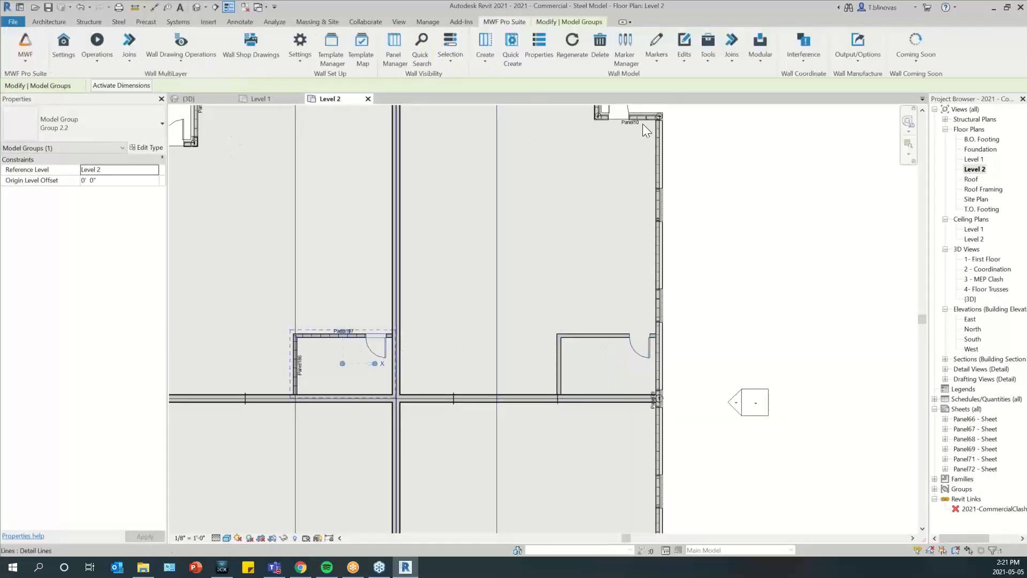
click(760, 50)
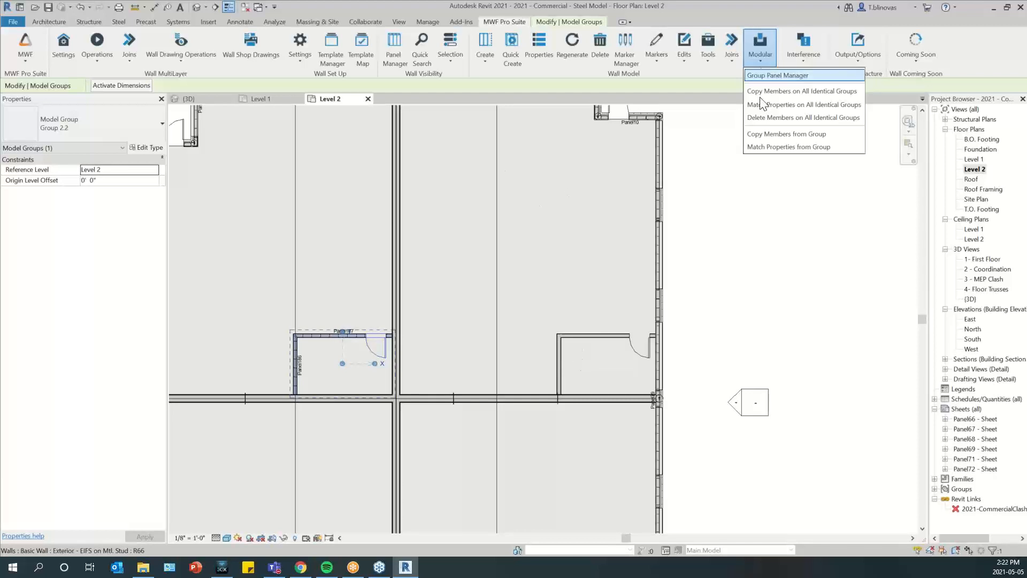
click(758, 57)
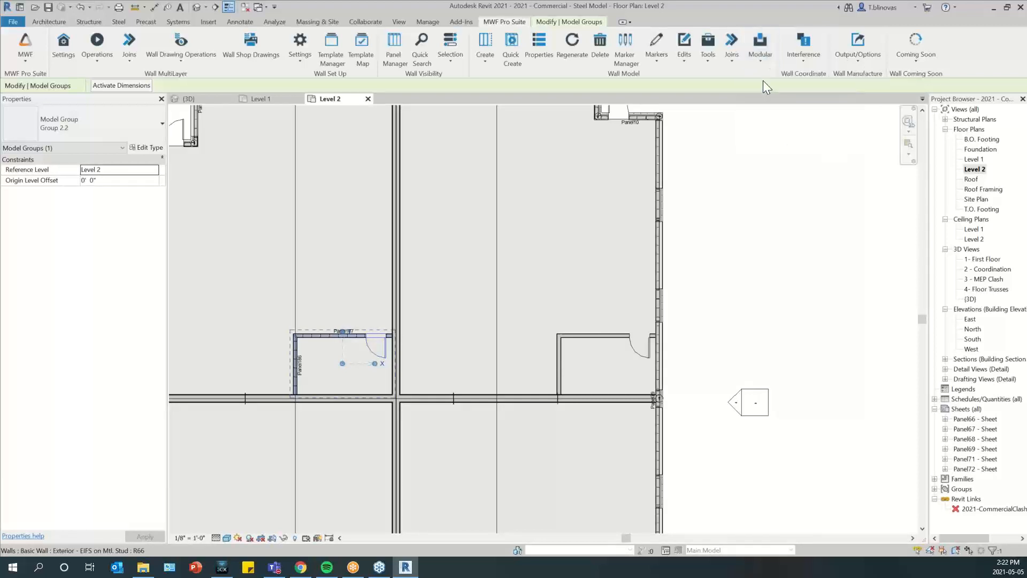
click(94, 47)
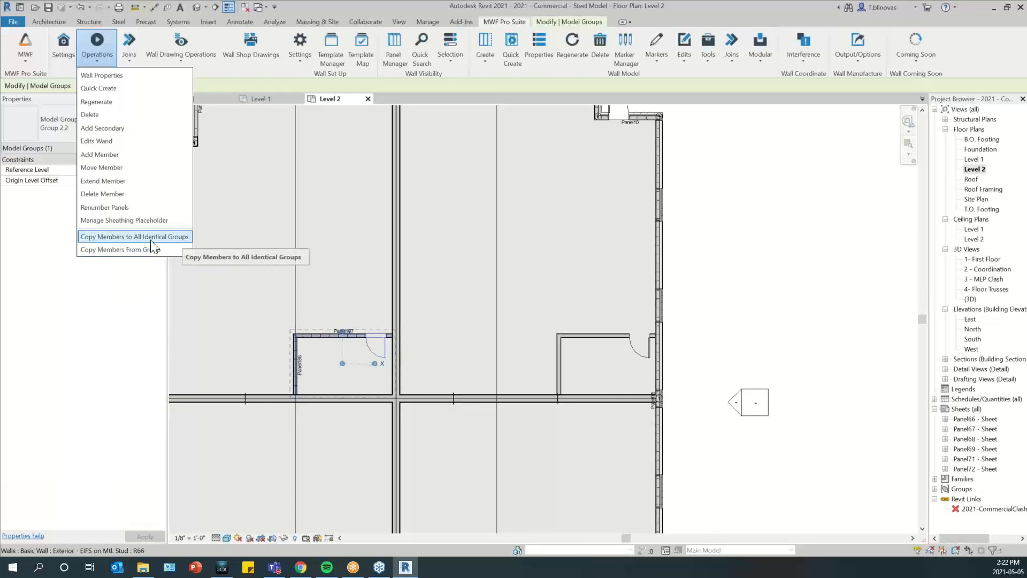
click(168, 238)
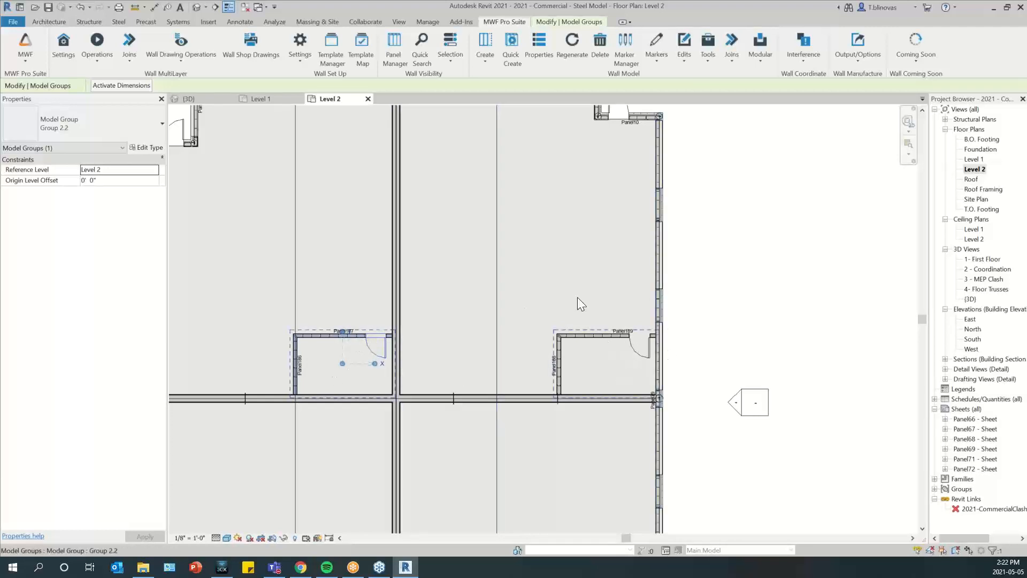
Show both Group 2.2 instances and the adjoining exterior wall in a 3D view cropped by a selection box
scroll(628, 349, up, 2)
scroll(629, 349, down, 2)
drag(258, 297, 668, 419)
key(x)
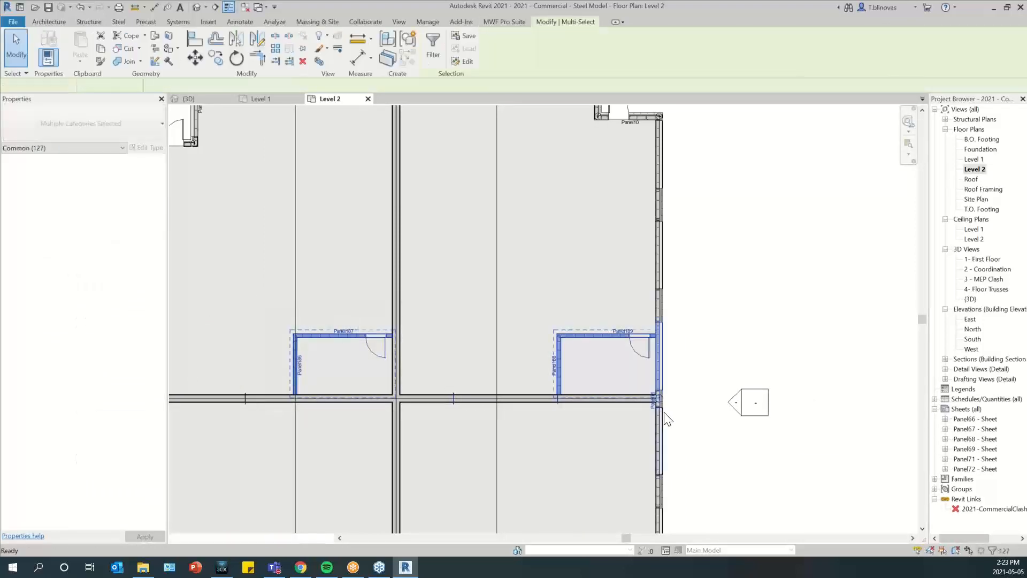
shift+middle_drag(412, 375, 740, 384)
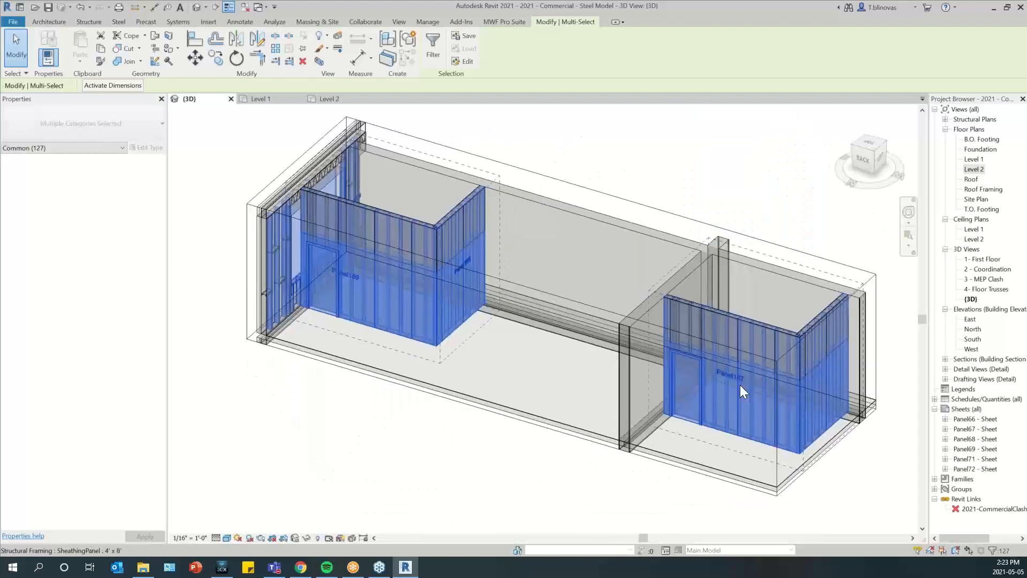
Clear the selection, temporarily hide the section box, and compare the framing and sheathing of both Group 2.2 instances
key(Escape)
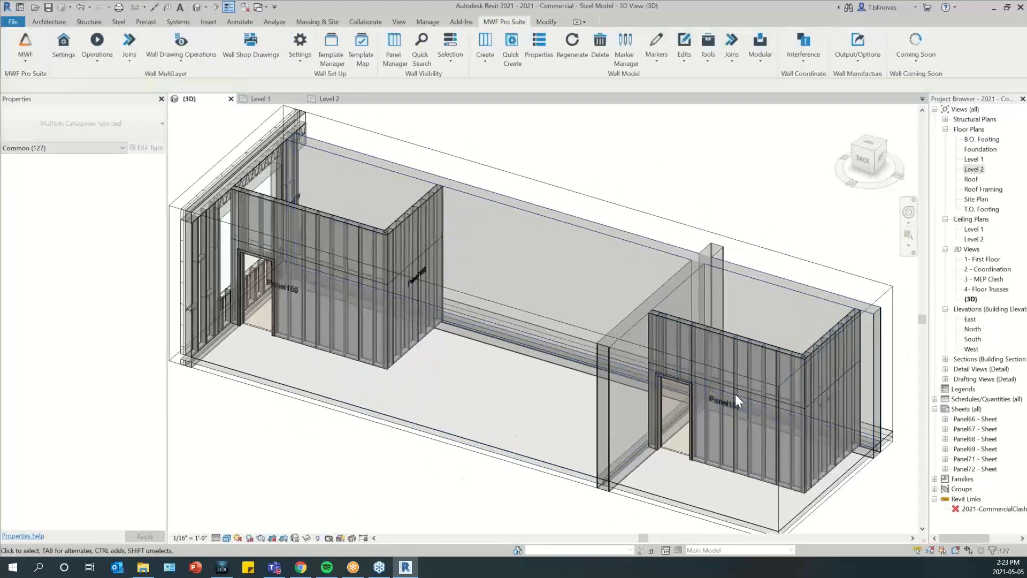
click(581, 327)
key(h)
key(h)
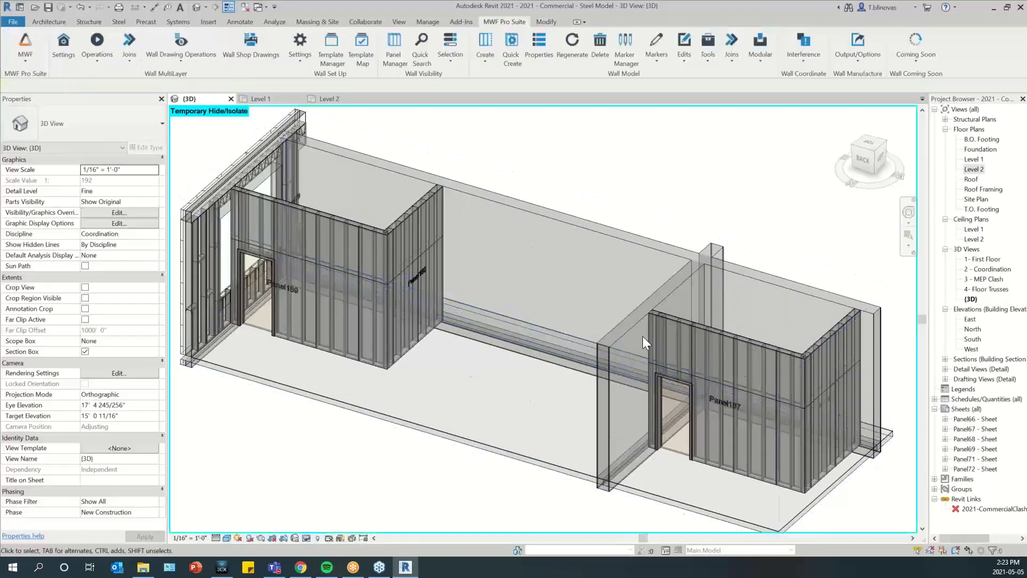
scroll(739, 371, up, 3)
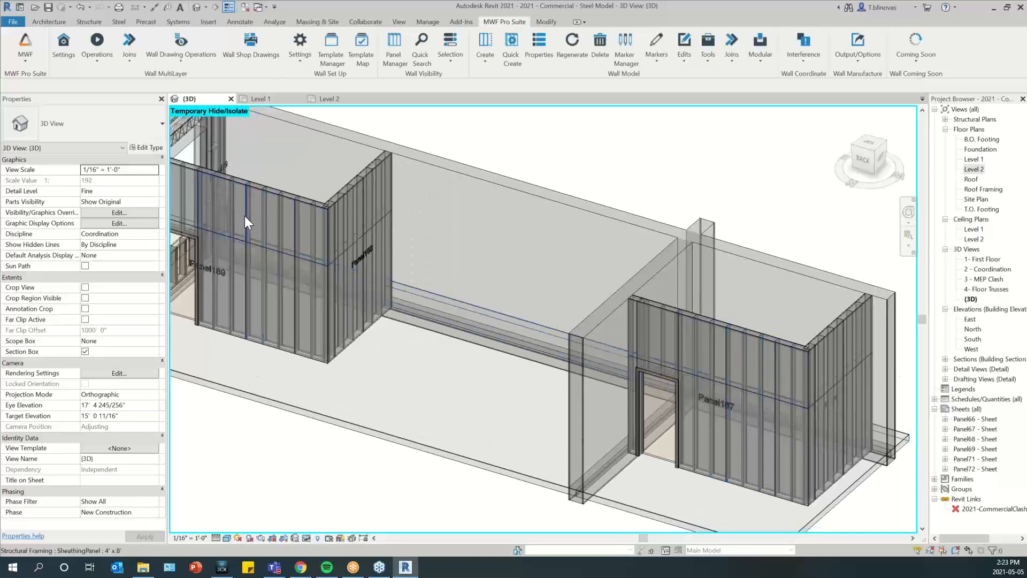
scroll(322, 274, down, 2)
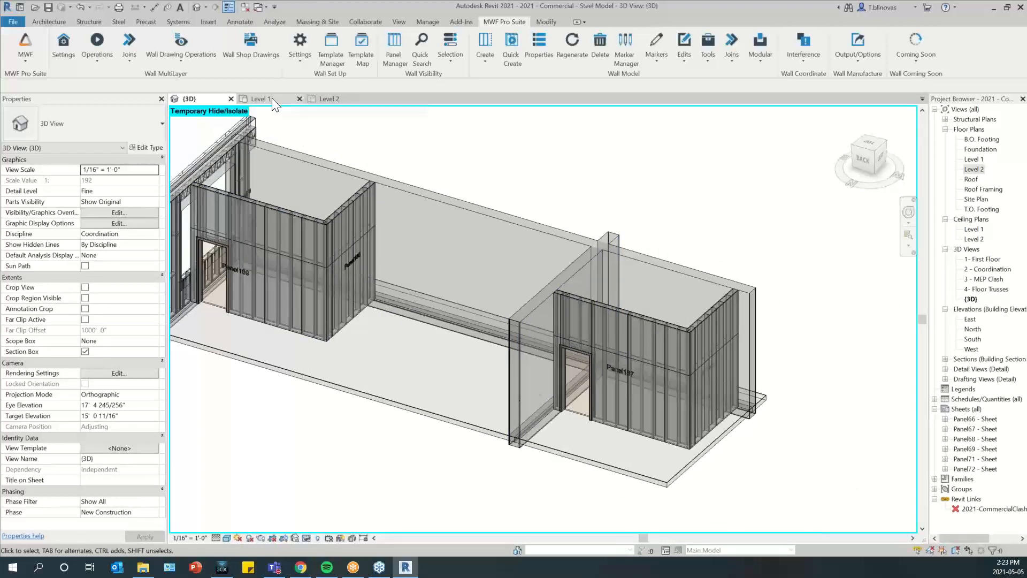
Return to the Level 2 floor plan and look over the framed groups across the building
click(338, 97)
scroll(619, 351, down, 3)
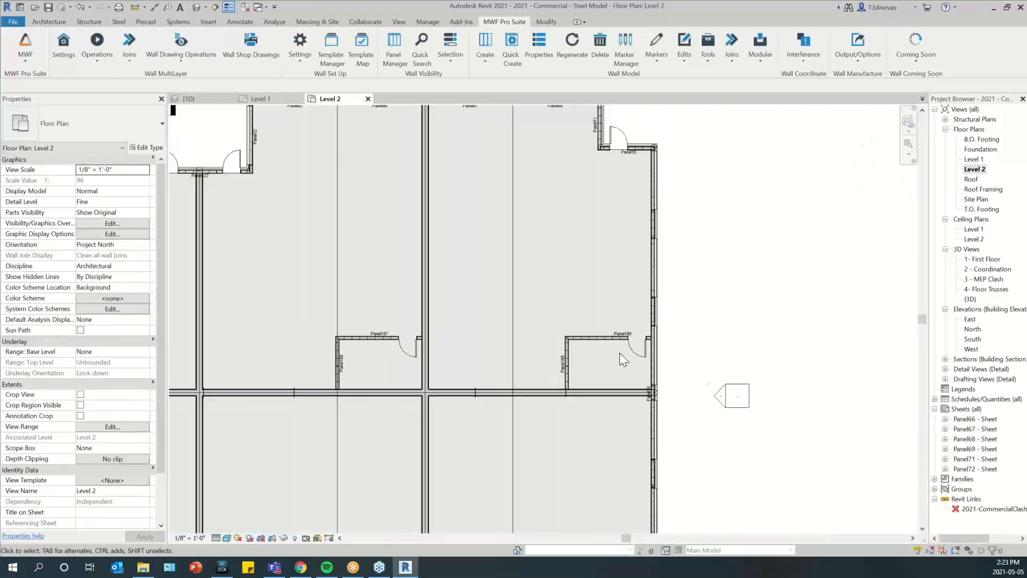
middle_drag(383, 355, 550, 348)
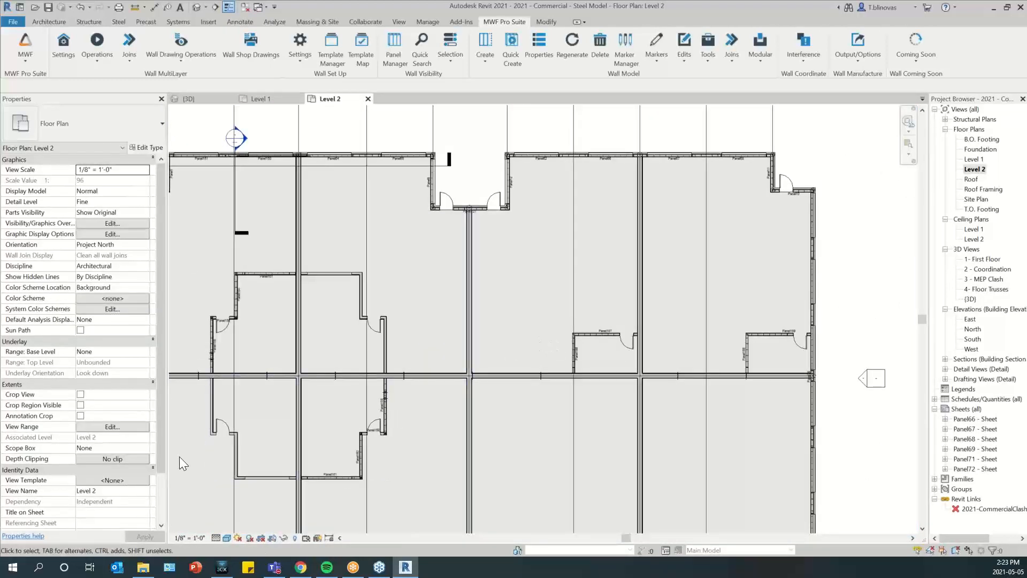
Examine the mirrored Group 2.1 layouts and both Group 2.2 instances across the Level 2 floor plan
scroll(178, 457, up, 2)
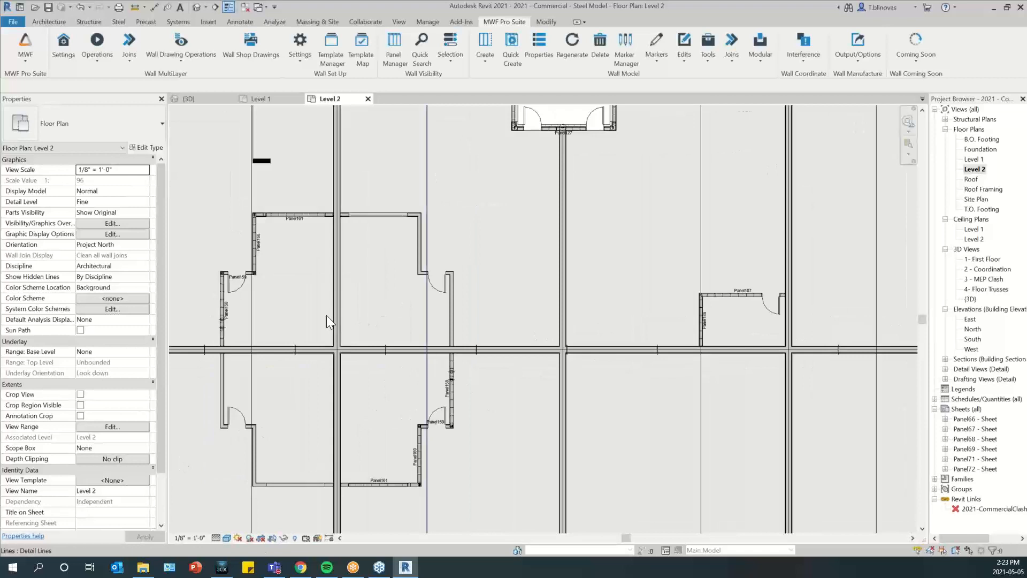
scroll(206, 296, up, 3)
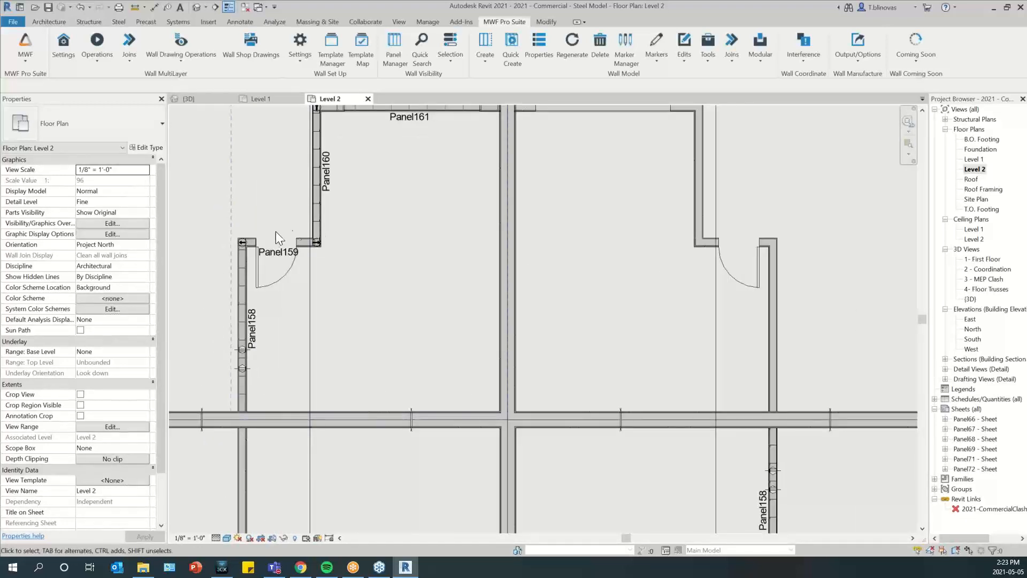
scroll(241, 229, down, 2)
middle_drag(459, 339, 422, 297)
scroll(595, 347, up, 2)
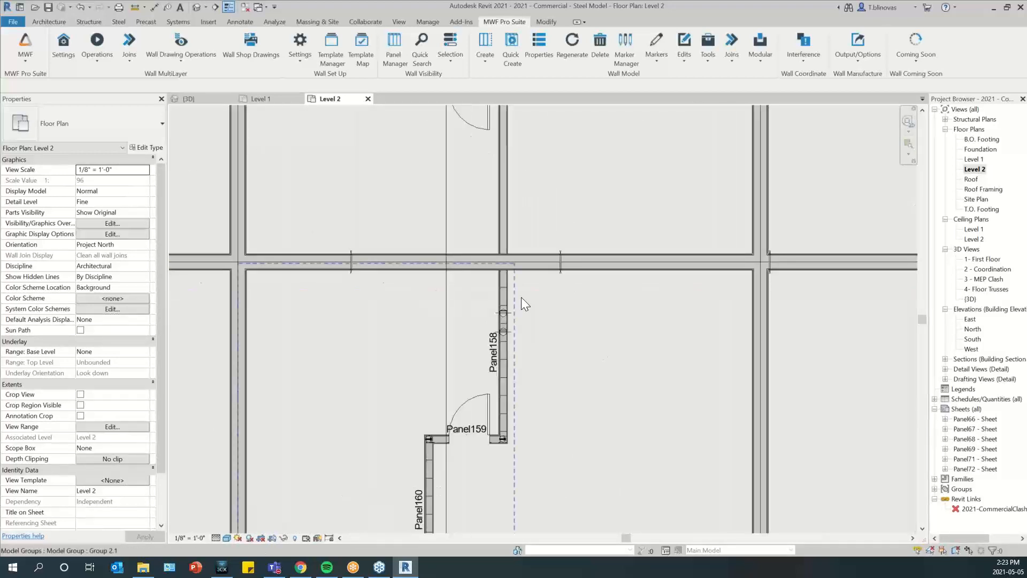
scroll(493, 344, down, 2)
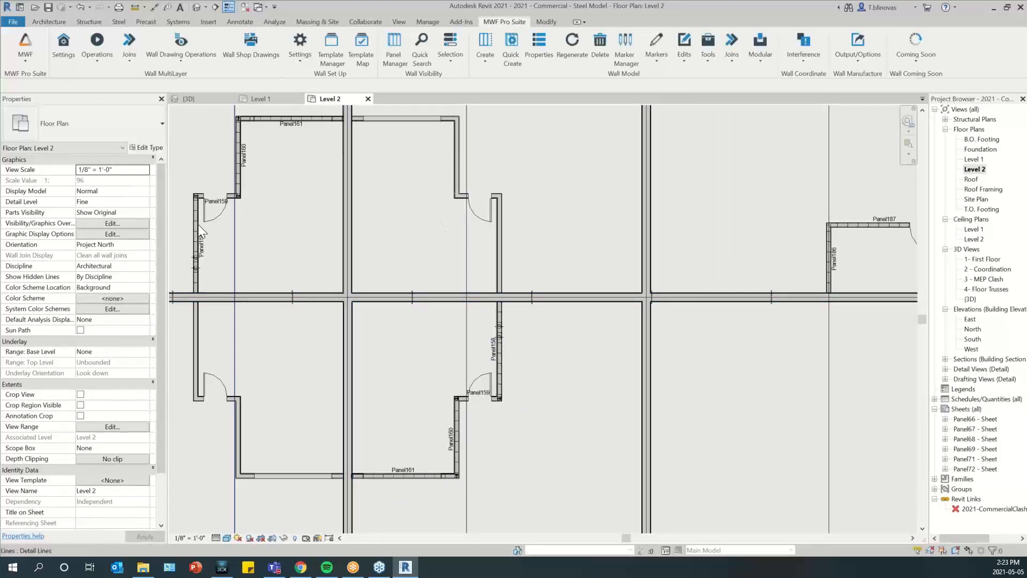
mouse_move(838, 269)
middle_down()
mouse_move(694, 271)
mouse_move(389, 314)
middle_up()
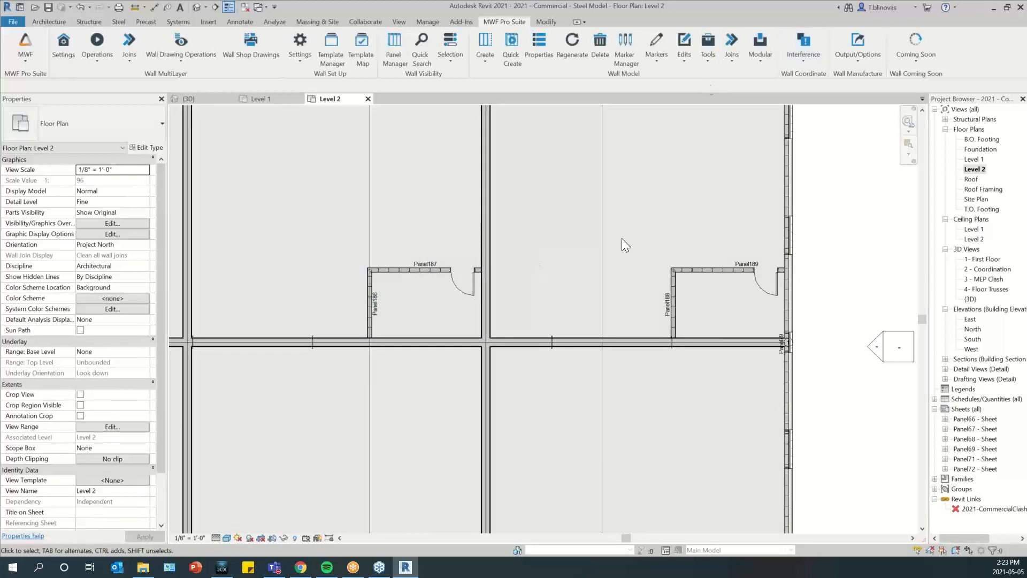
scroll(635, 287, down, 3)
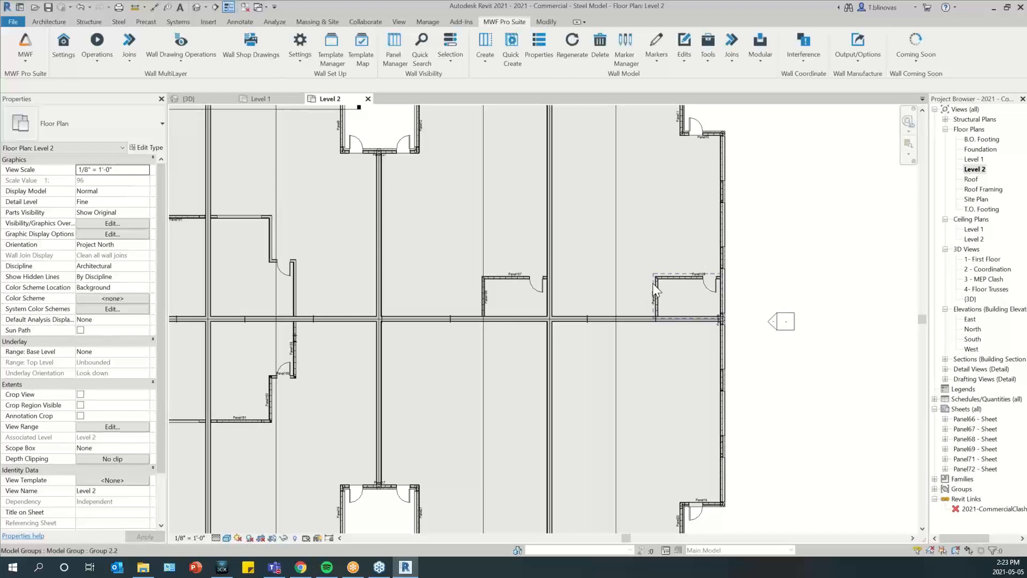
scroll(640, 235, down, 1)
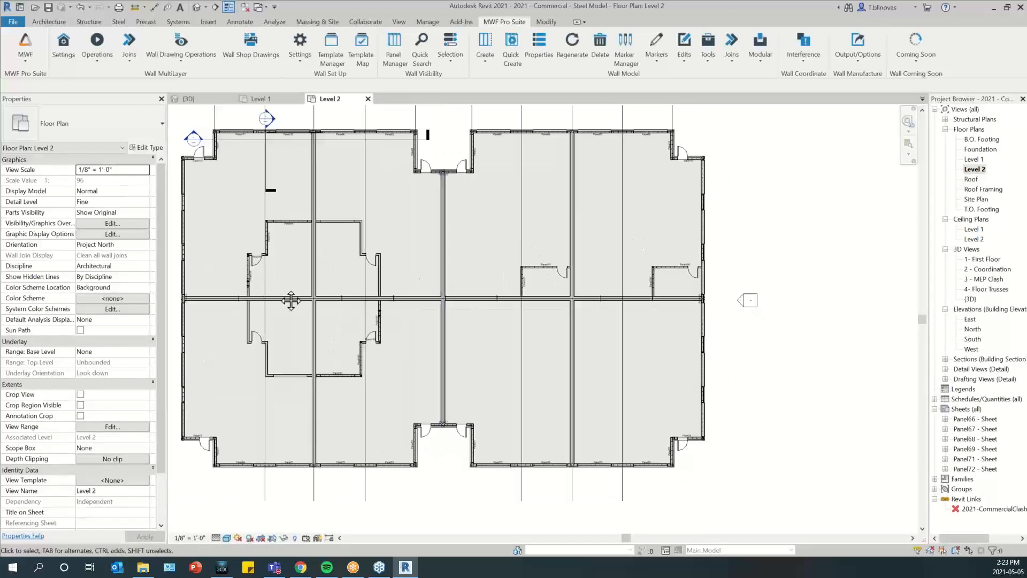
scroll(289, 298, up, 1)
middle_drag(288, 298, 321, 297)
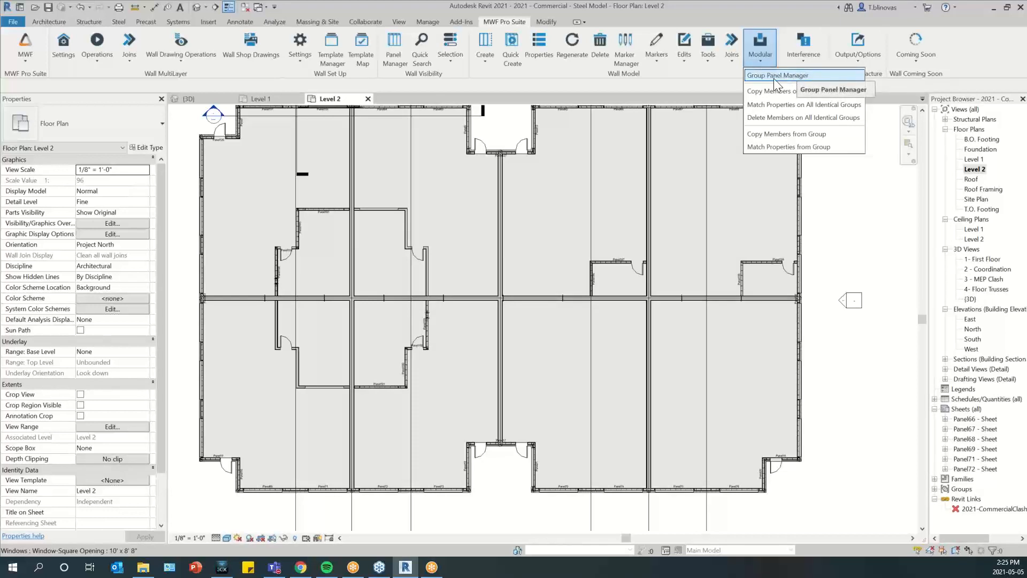
Open the Group Panel Manager, look through its panel list, and locate a Panel160 of Group 2.1 on Level 2
click(820, 74)
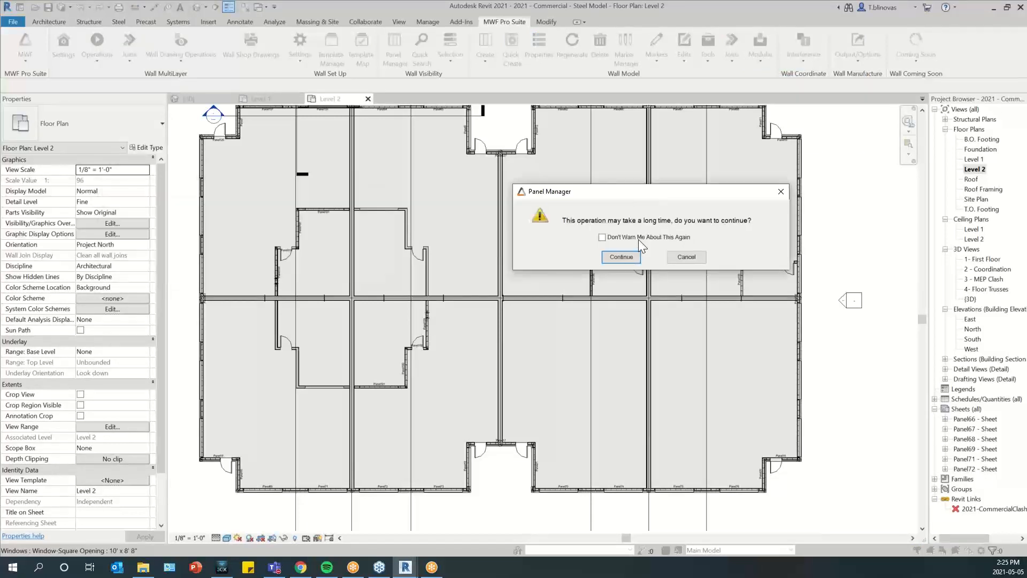
click(621, 257)
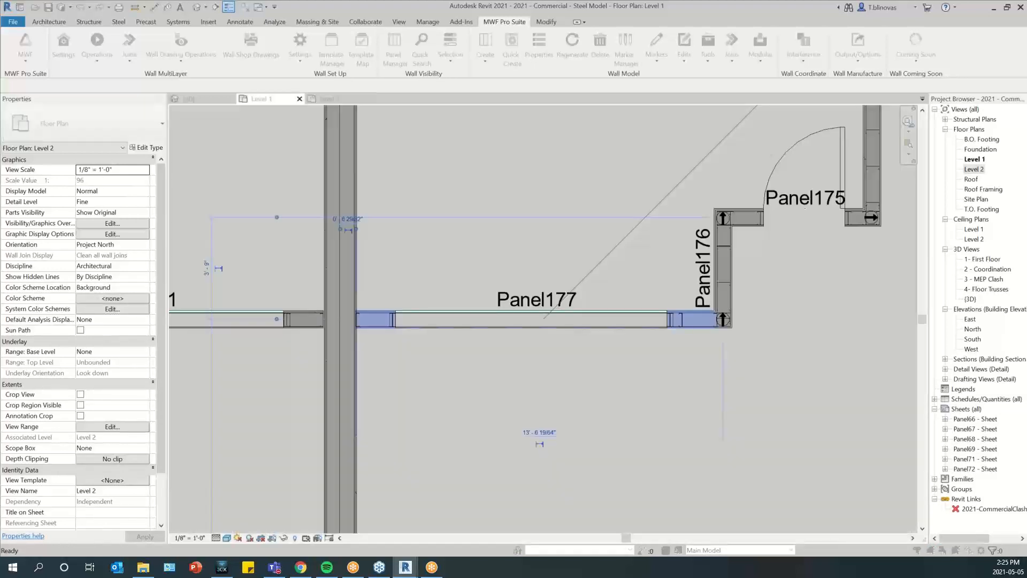
drag(0, 167, 576, 159)
drag(685, 409, 725, 444)
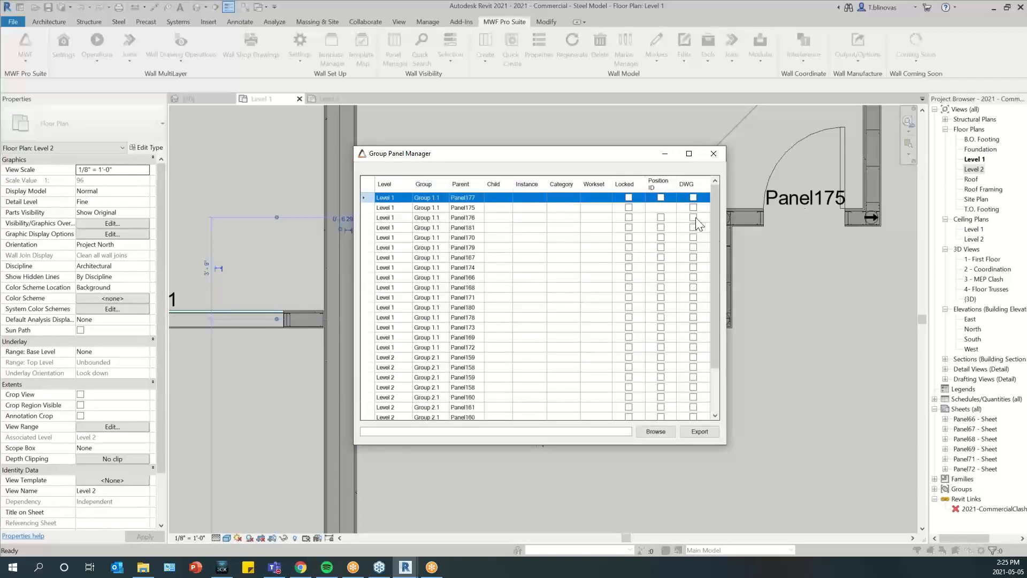
scroll(715, 236, down, 2)
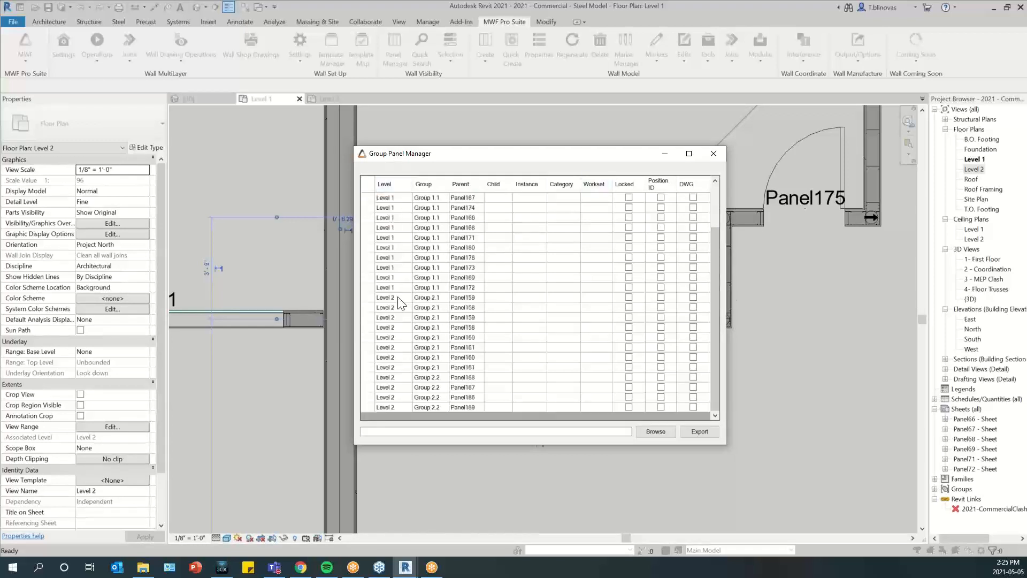
drag(402, 368, 397, 361)
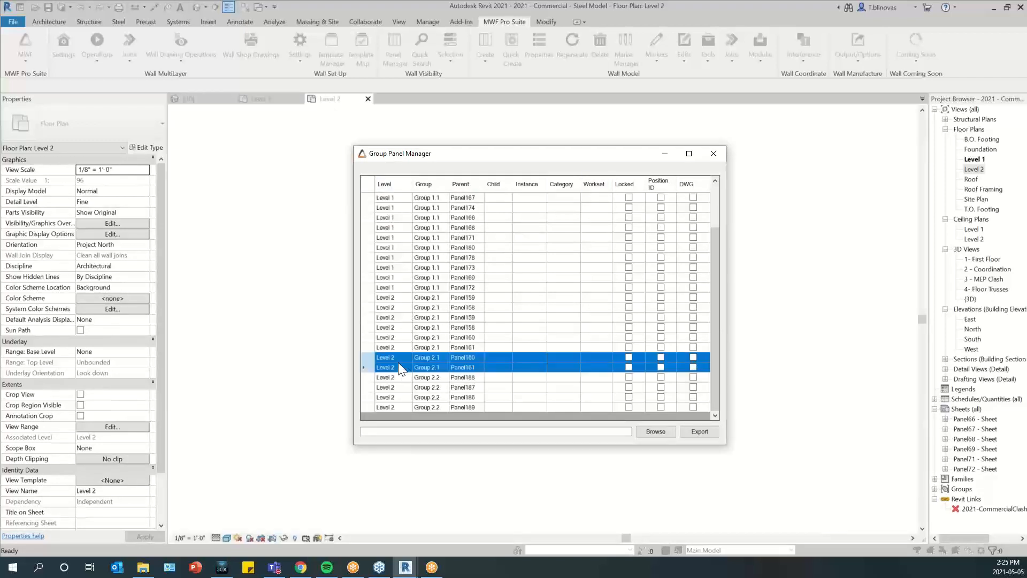
click(397, 358)
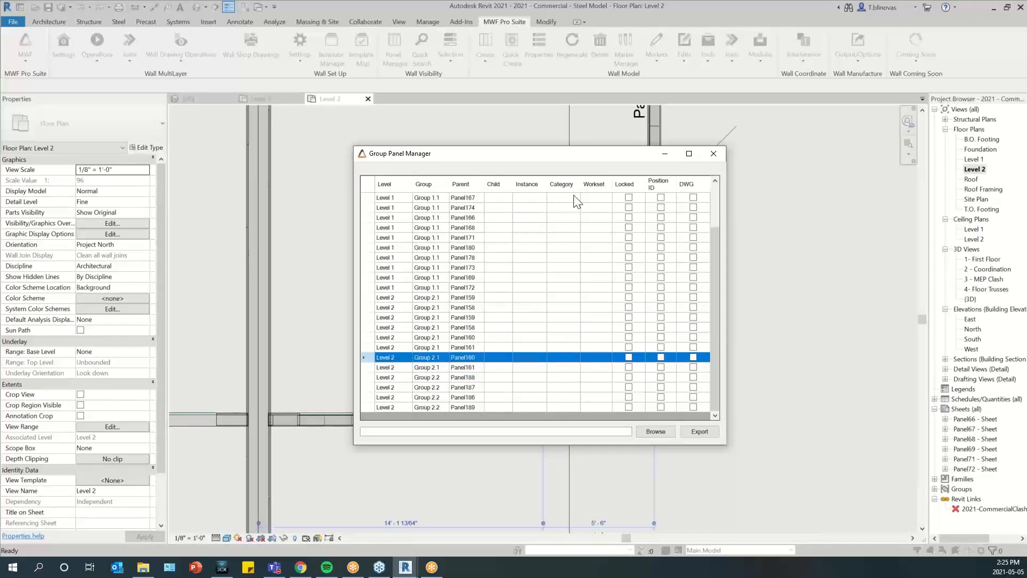
Locate Group 1.1 panels Panel168, Panel171 and Panel173 in the model through the Group Panel Manager, and close the manager
drag(563, 156, 772, 142)
click(272, 190)
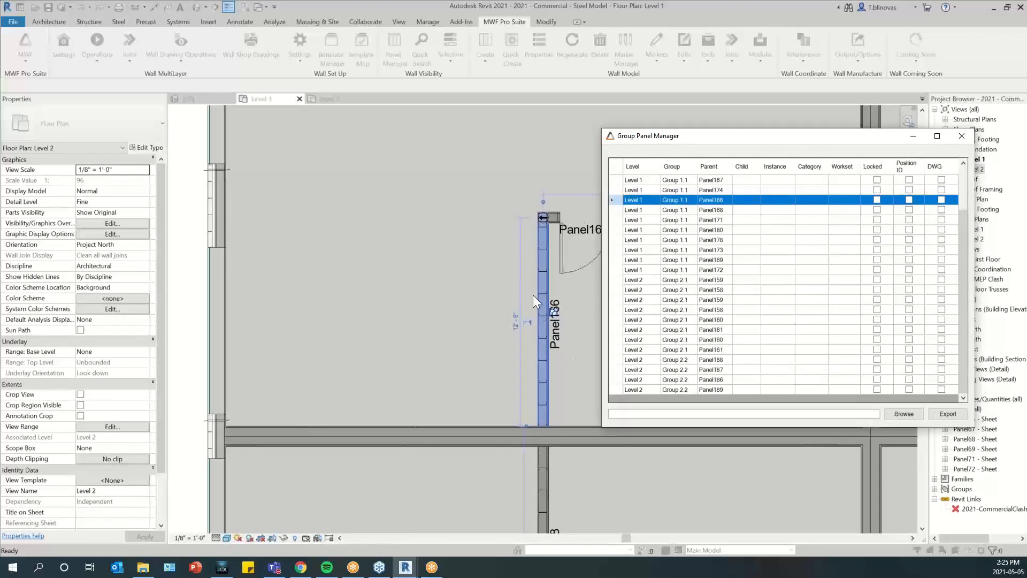
click(680, 211)
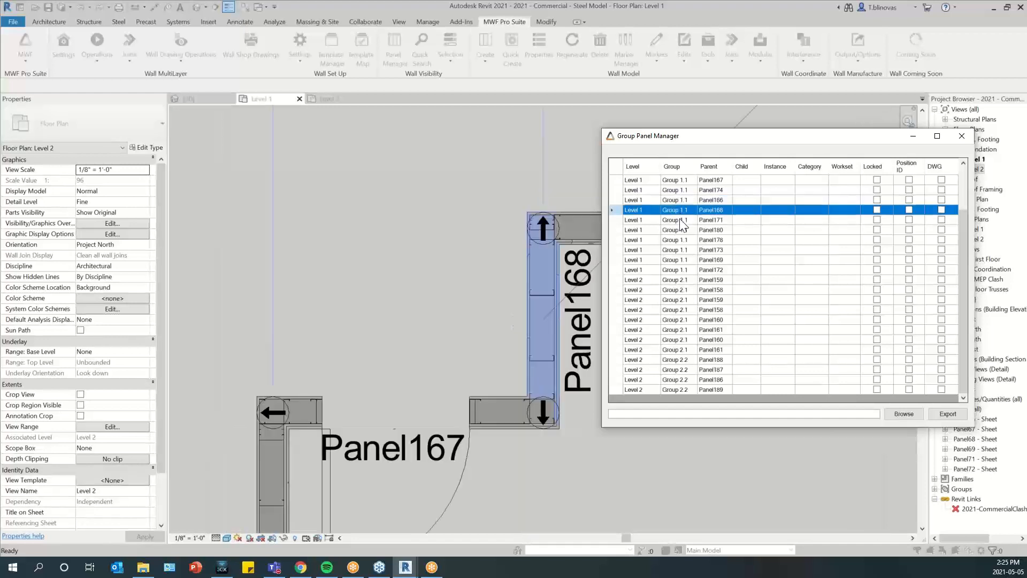
click(679, 220)
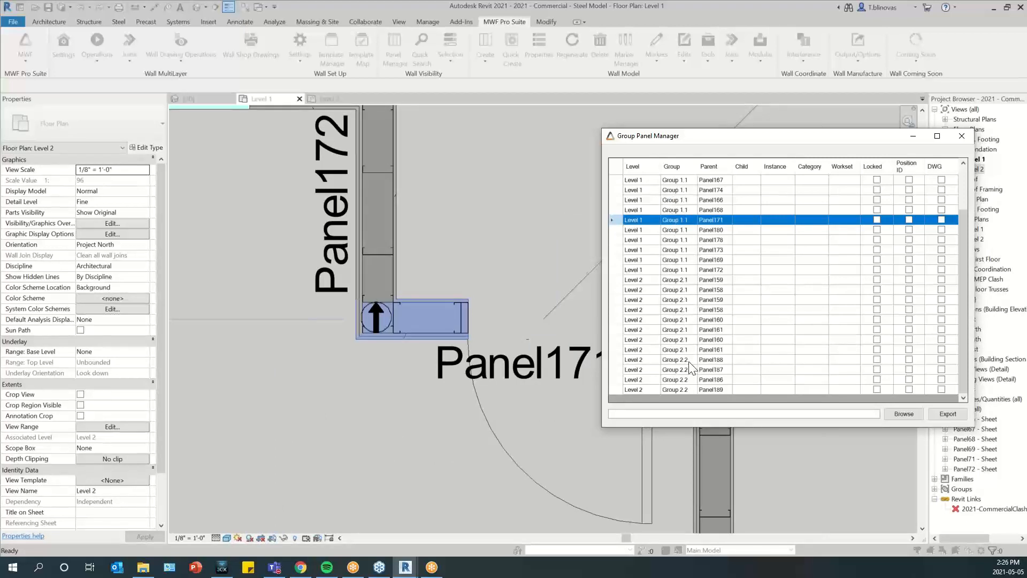
click(700, 251)
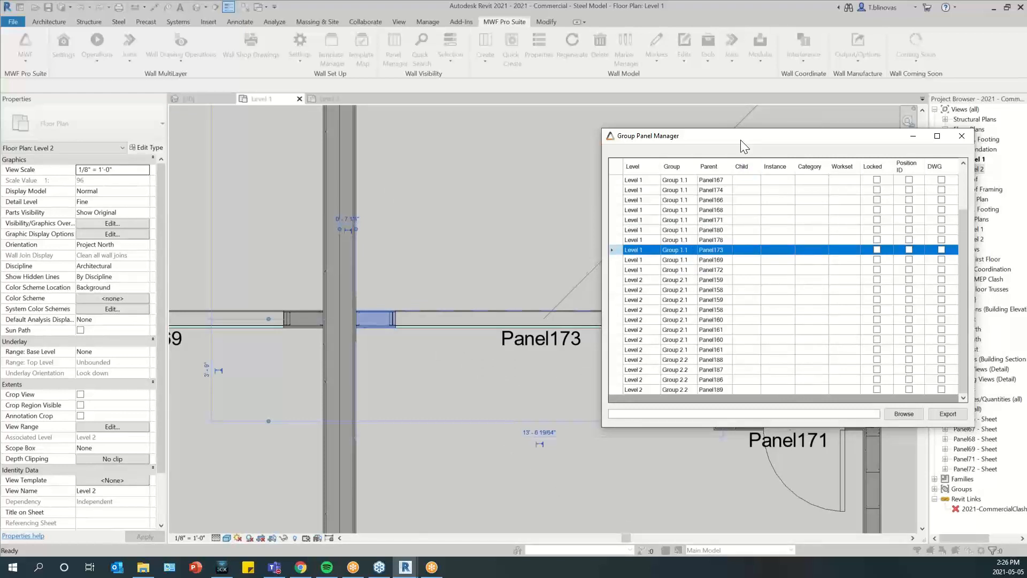
drag(740, 139, 554, 189)
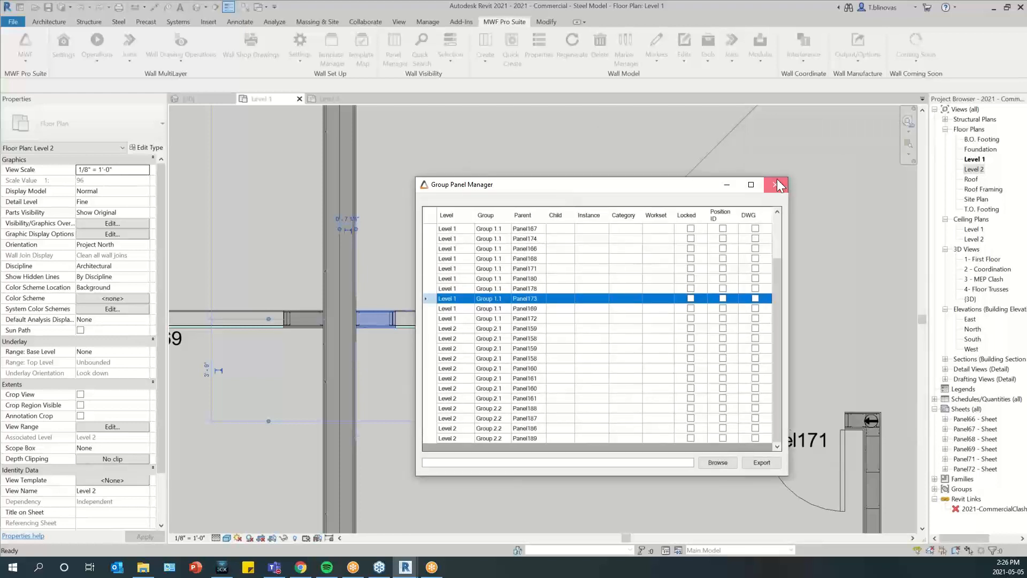
click(776, 182)
Review the available modular group commands, clear the wall selection, and look over the whole Level 1 floor plan
click(518, 22)
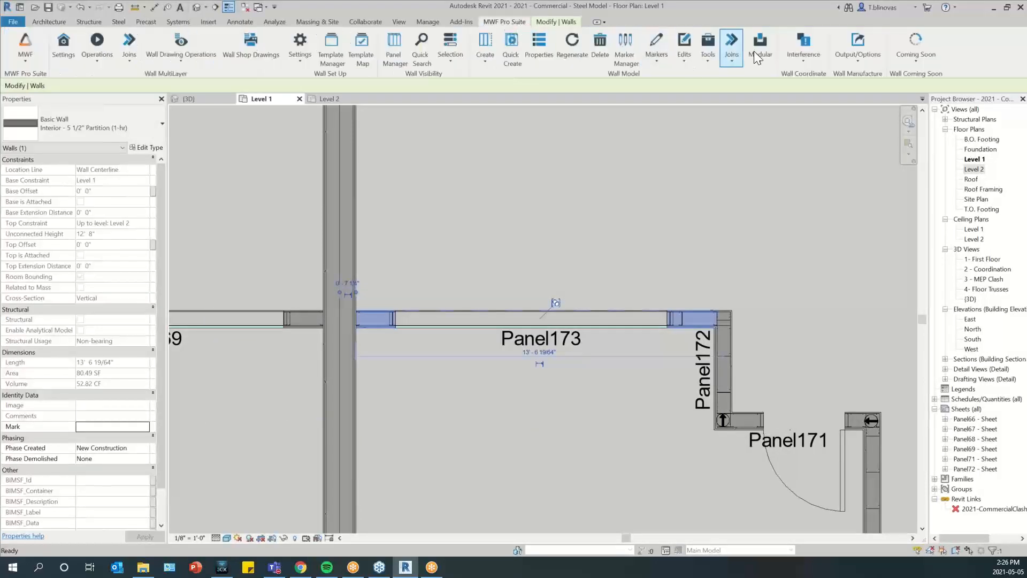
click(760, 51)
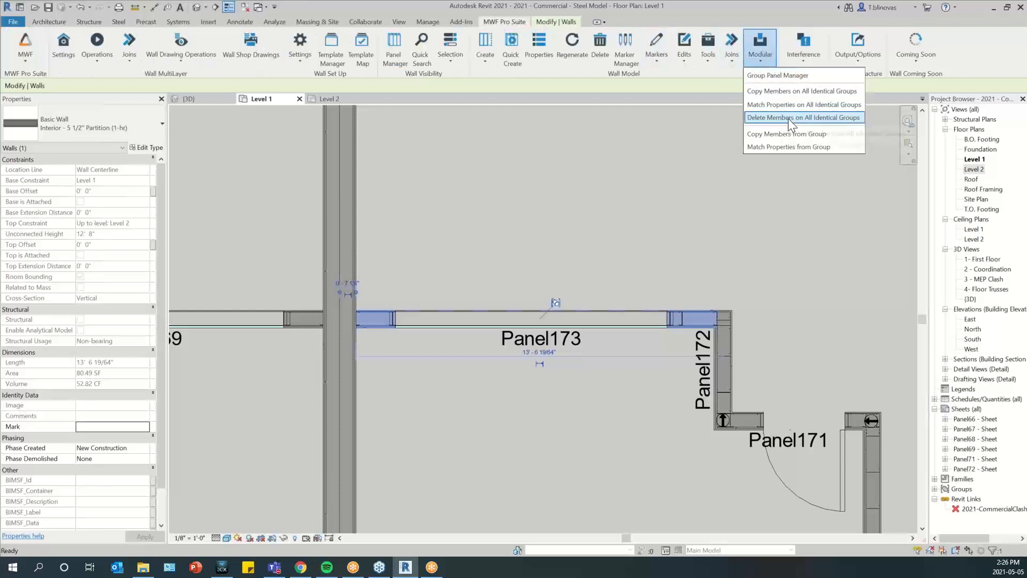
click(561, 210)
scroll(385, 176, down, 5)
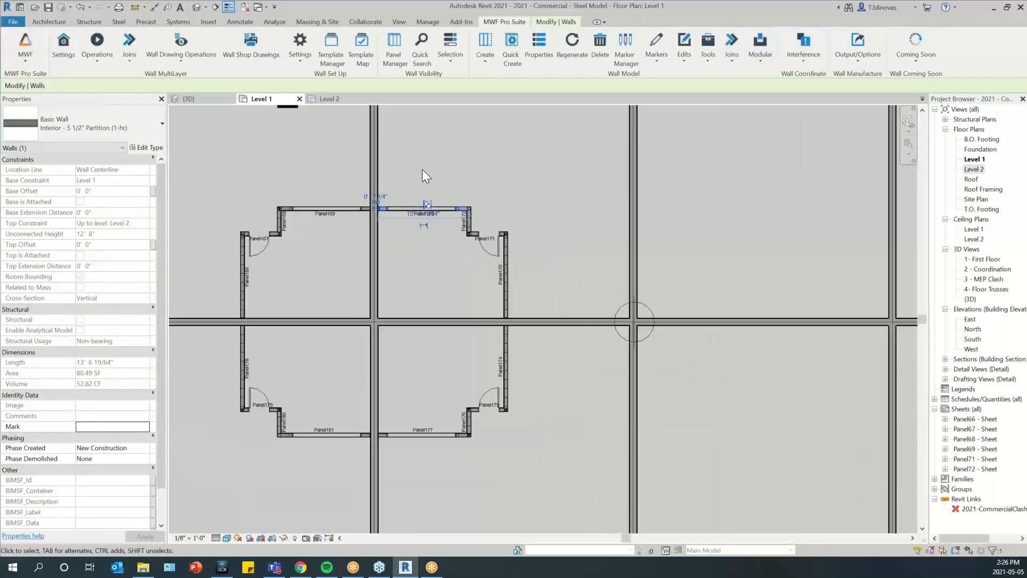
key(Escape)
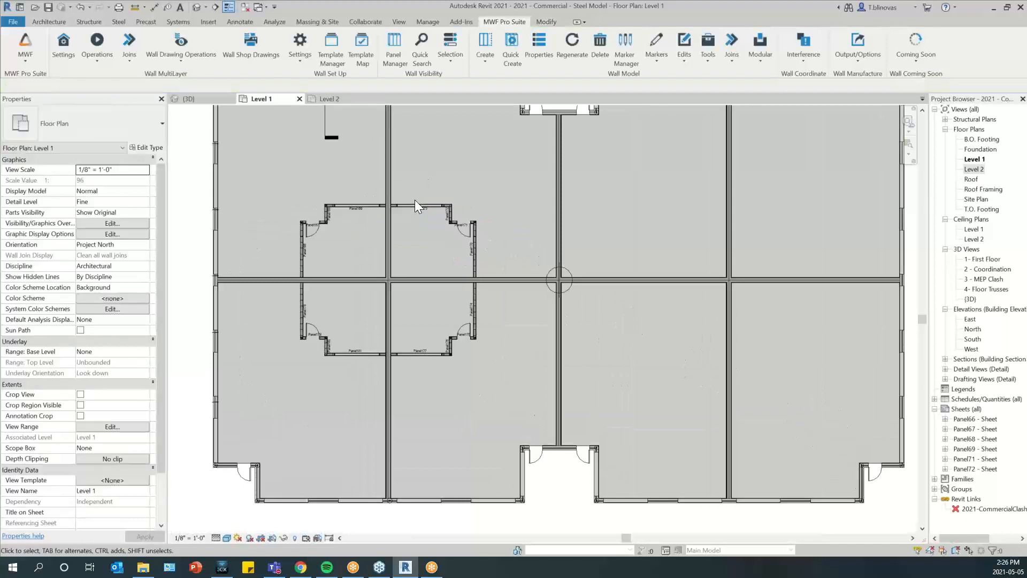
scroll(393, 178, down, 2)
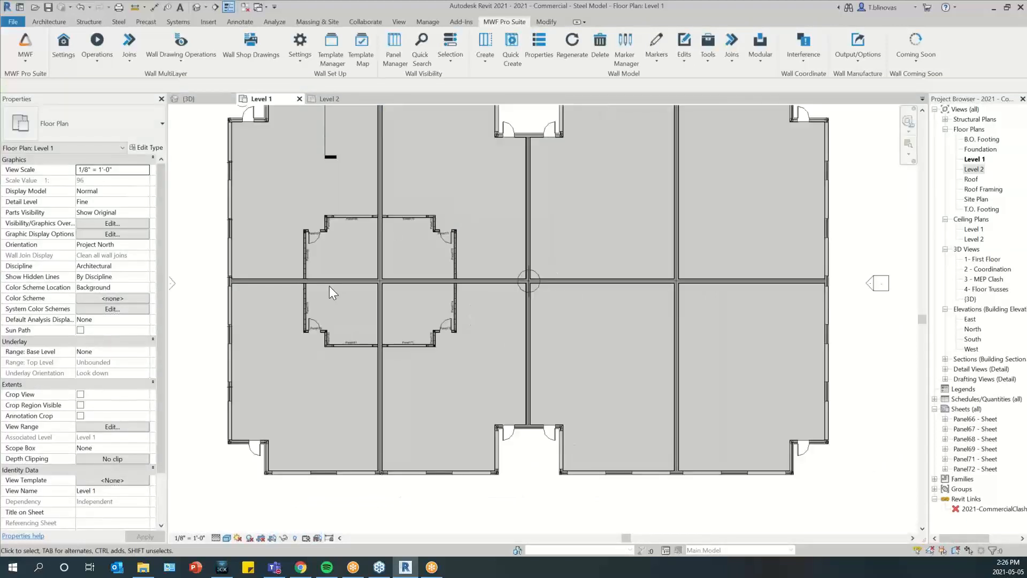
middle_drag(332, 290, 387, 264)
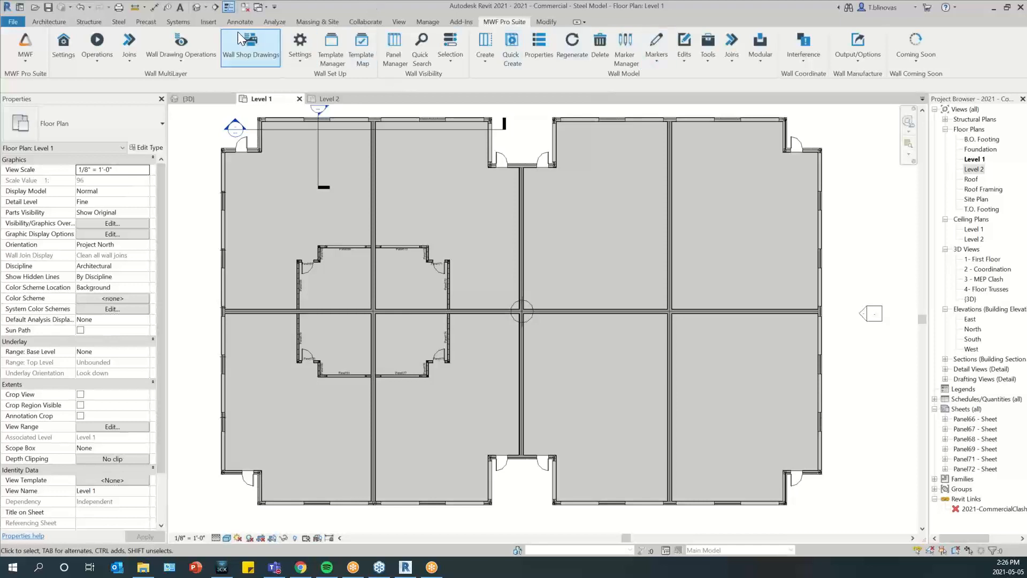
Turn off the section box in the 3D view and show the framing of the entire building
click(206, 98)
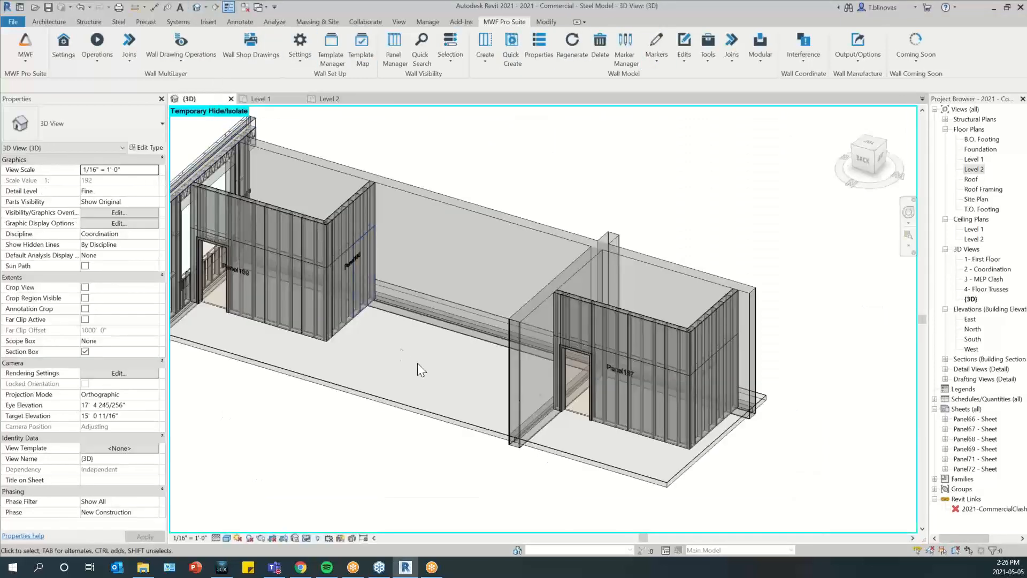
scroll(420, 365, down, 2)
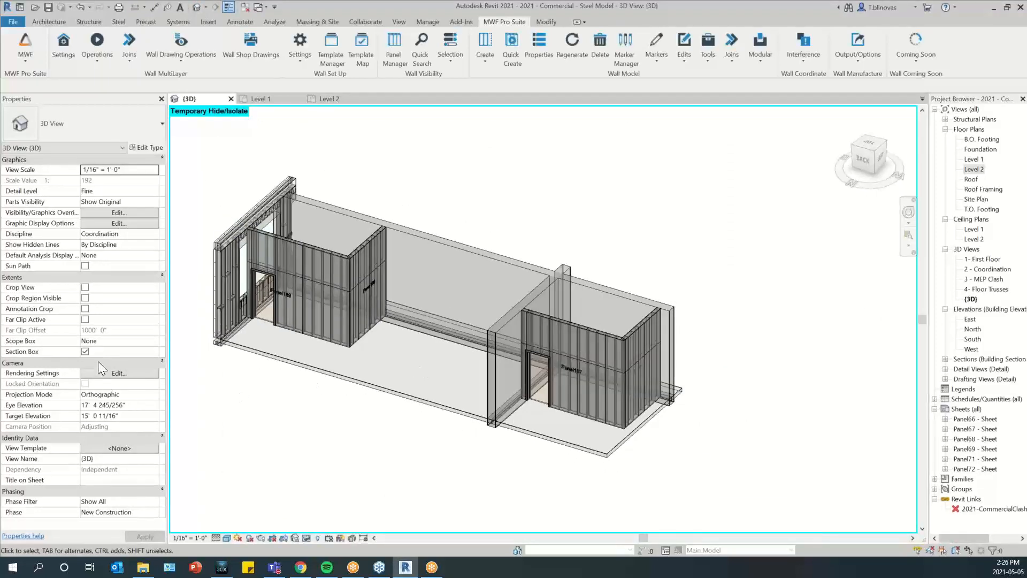
click(85, 352)
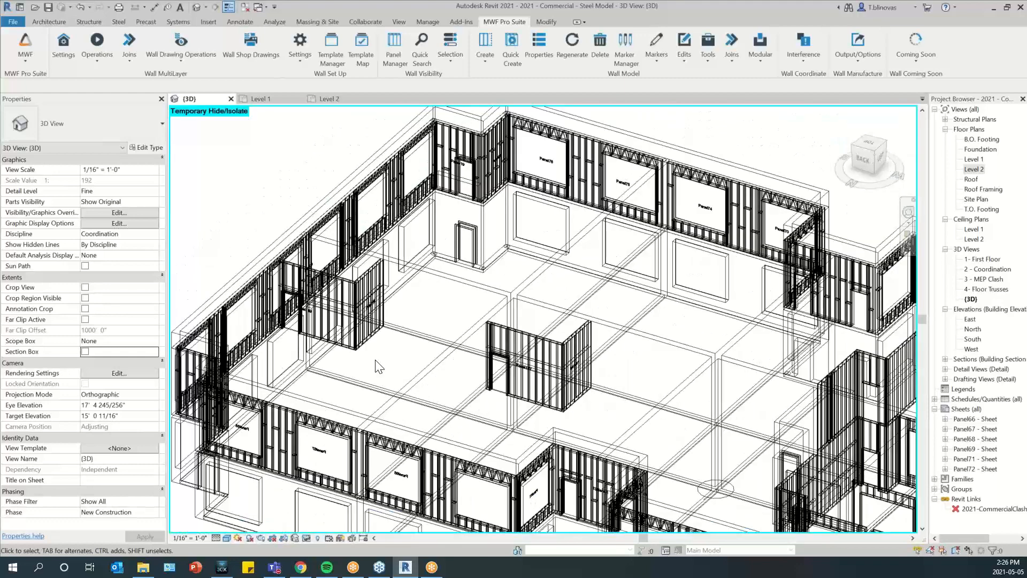
scroll(379, 367, down, 5)
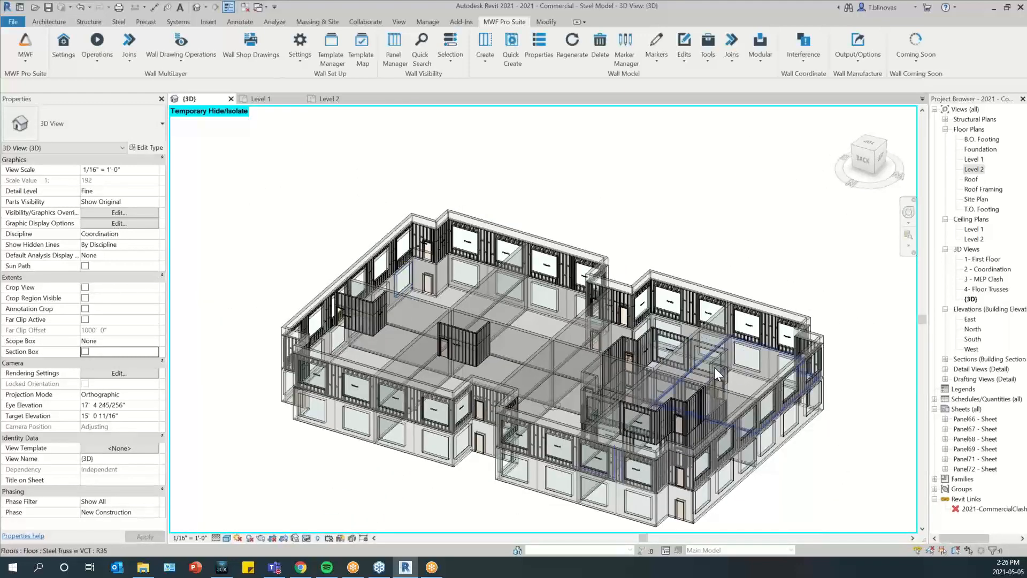
mouse_move(714, 367)
shift+middle_down()
mouse_move(732, 385)
mouse_move(641, 374)
mouse_move(605, 336)
shift+middle_up()
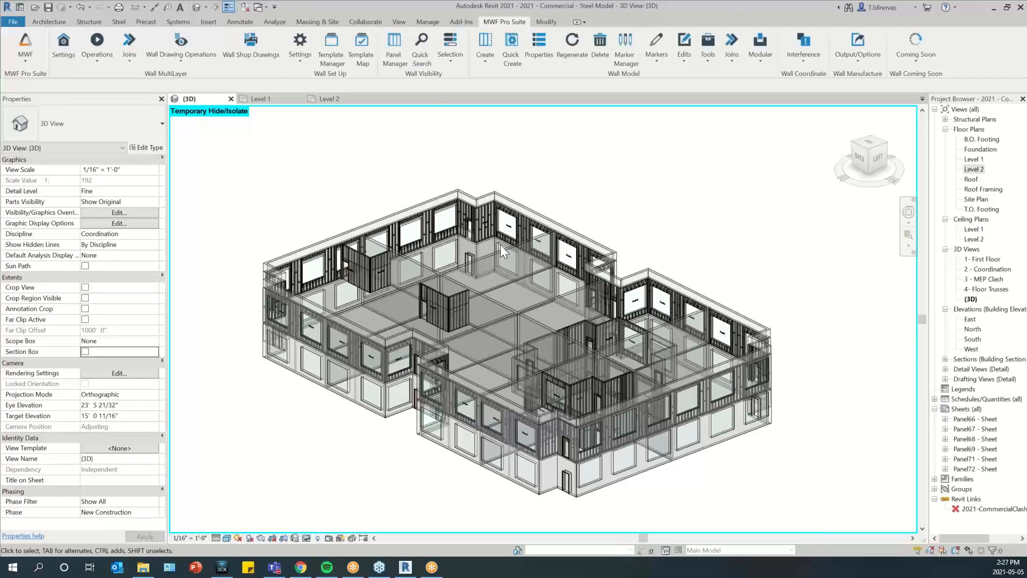
Return to the Level 2 floor plan and open the Group 2.2 instance containing Panel186 and Panel187 for editing
click(342, 99)
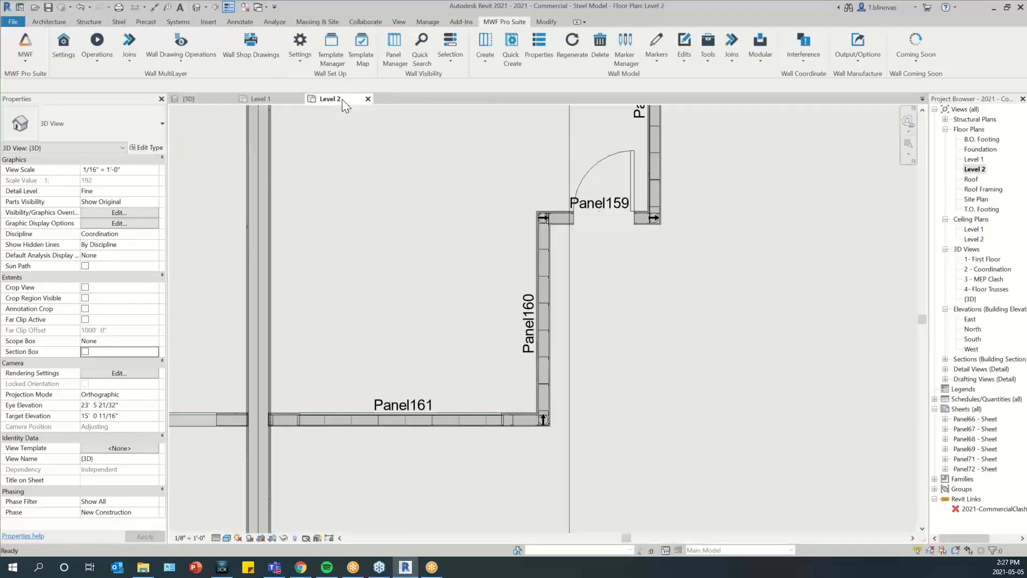
scroll(303, 406, down, 7)
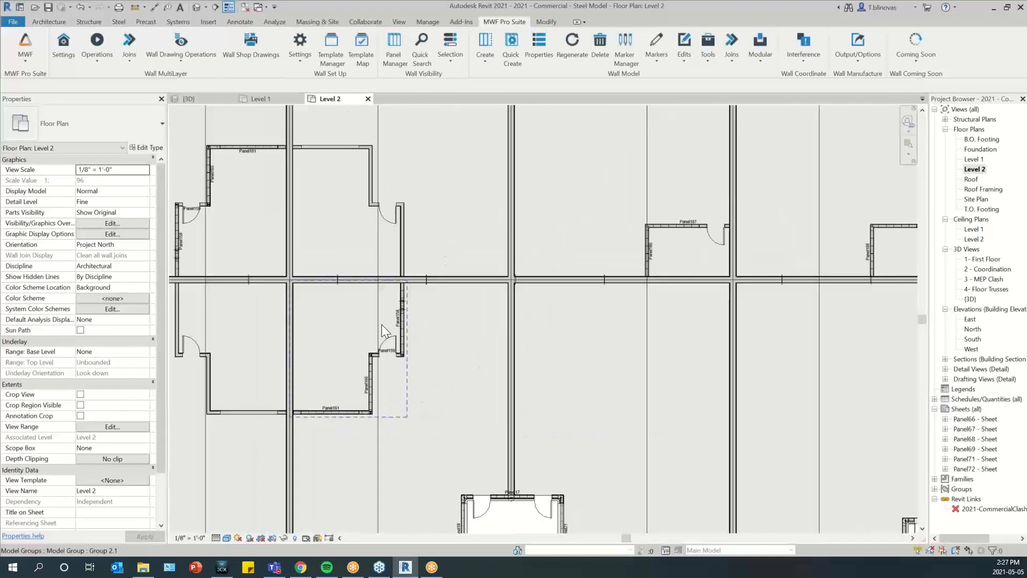
middle_drag(579, 310, 311, 356)
scroll(579, 310, up, 1)
scroll(408, 256, up, 2)
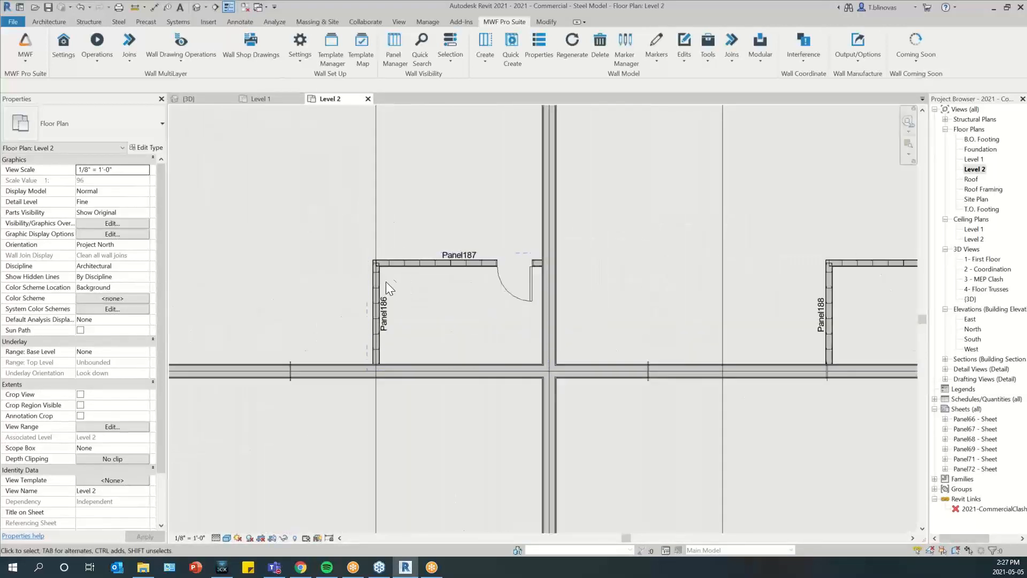
click(381, 278)
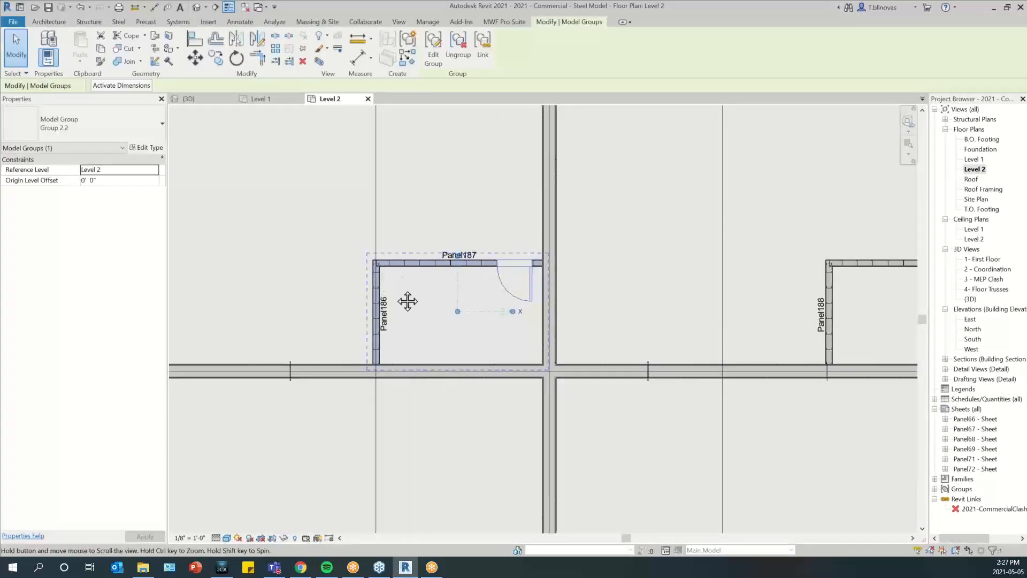
middle_drag(409, 300, 343, 313)
click(435, 56)
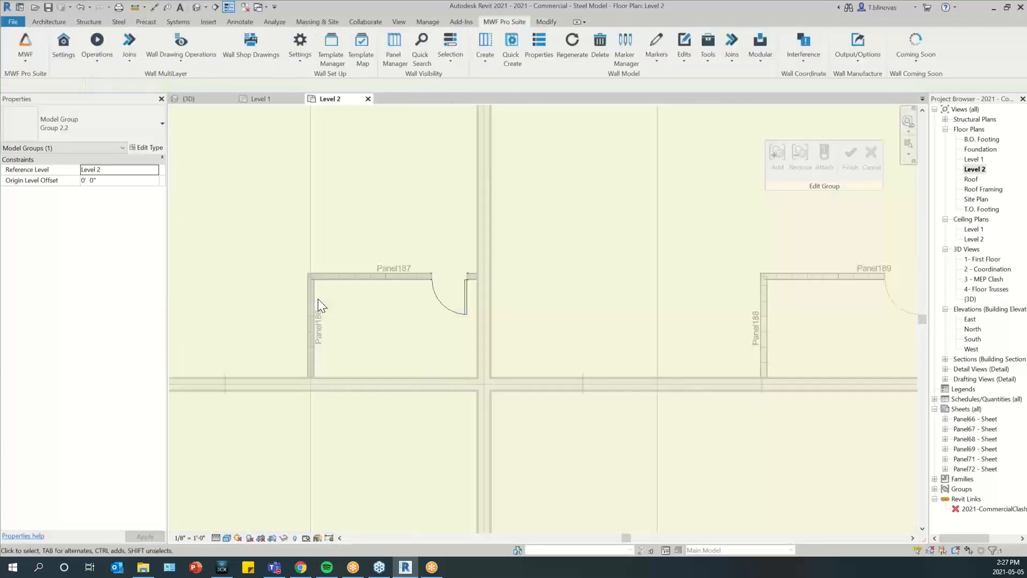
Move the Panel186 wall 8 inches inward toward the door, finish editing the group, and clear the selection
scroll(317, 298, up, 2)
click(313, 295)
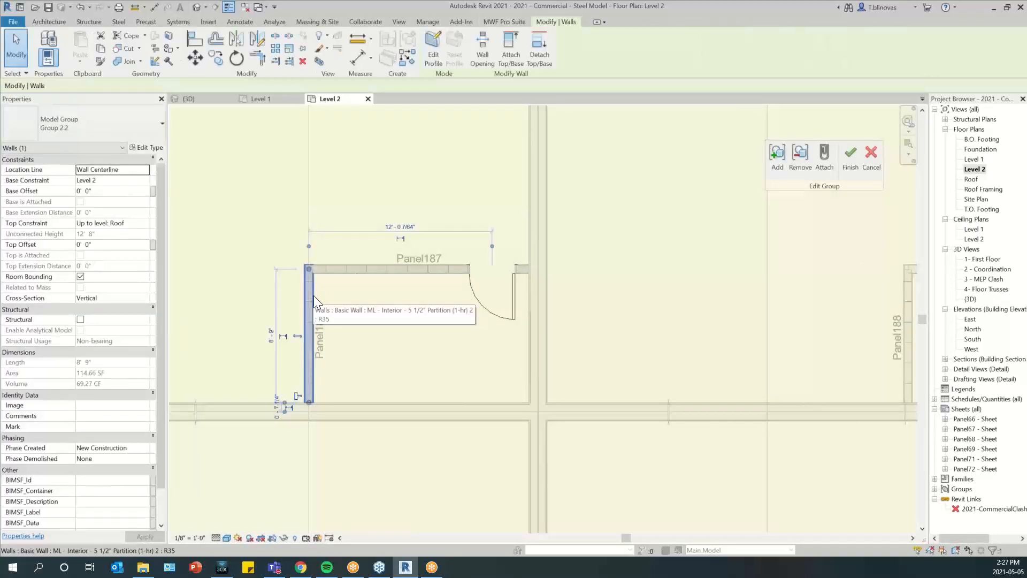
key(Right)
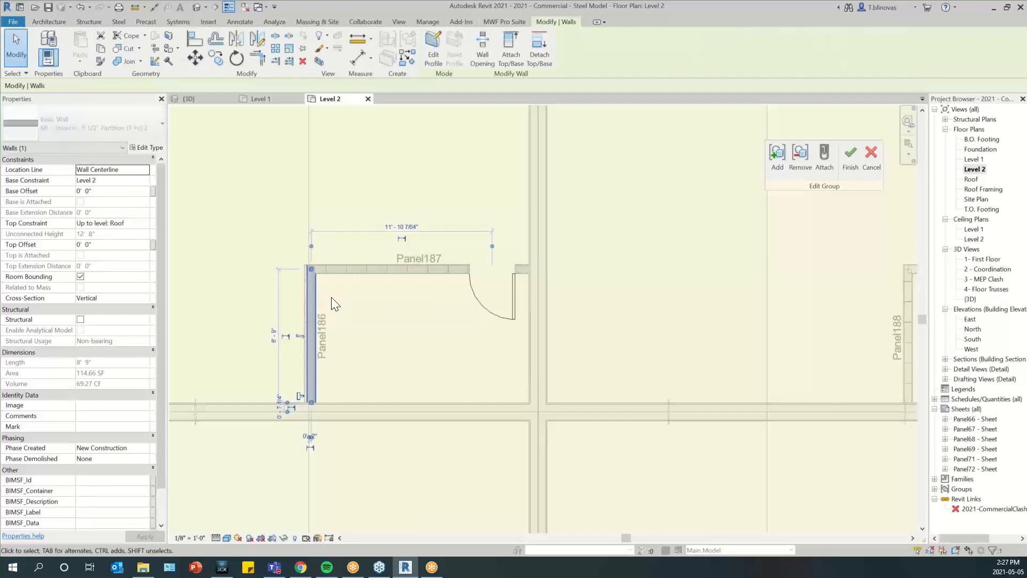
key(Right)
key(Right)
key(Right)
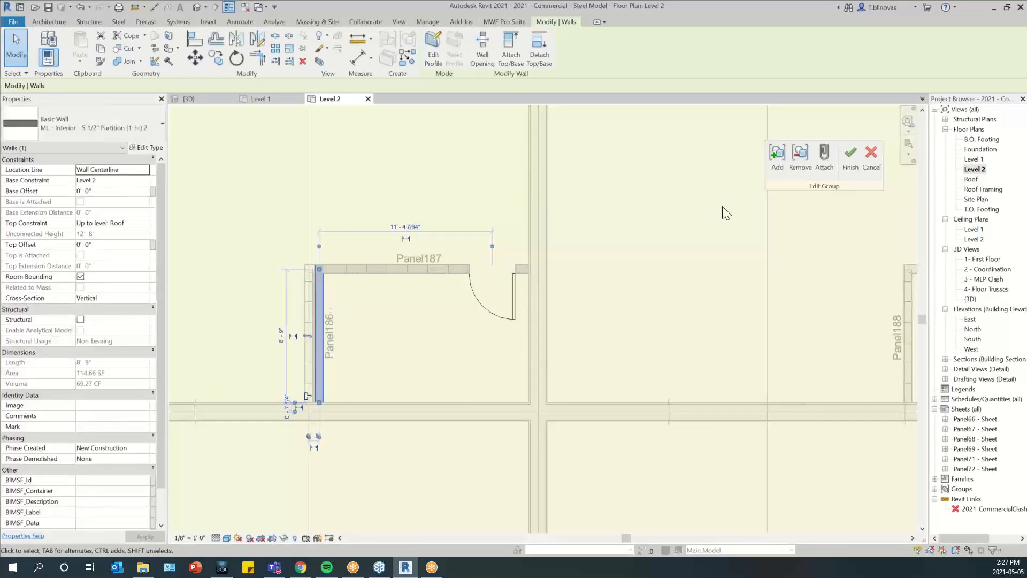
click(849, 159)
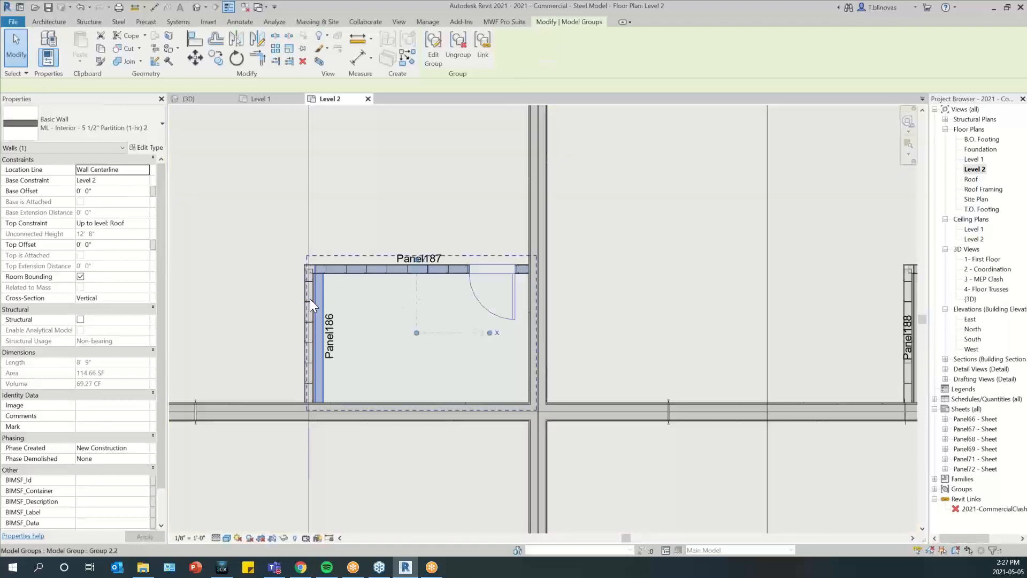
scroll(312, 296, up, 2)
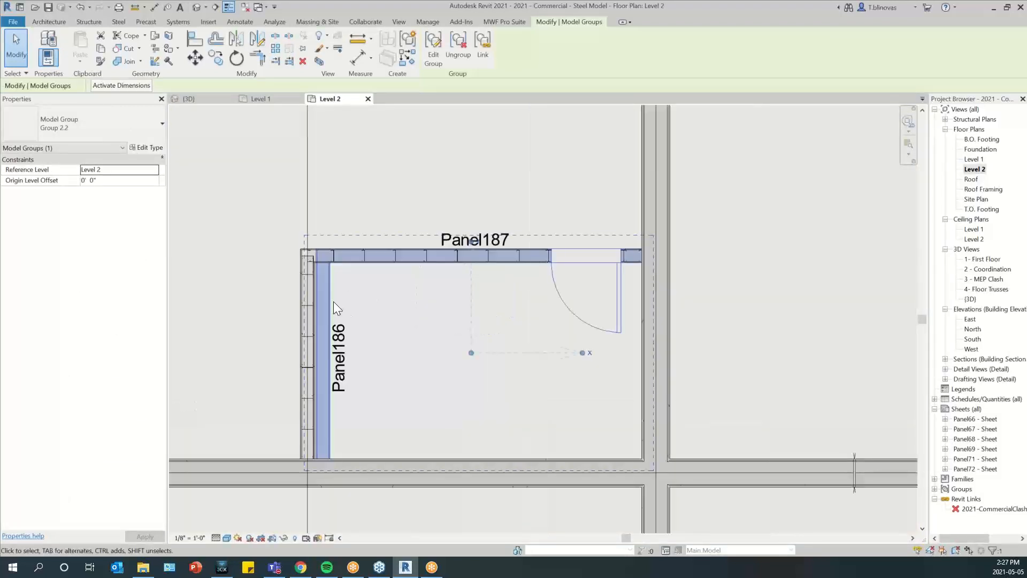
click(365, 295)
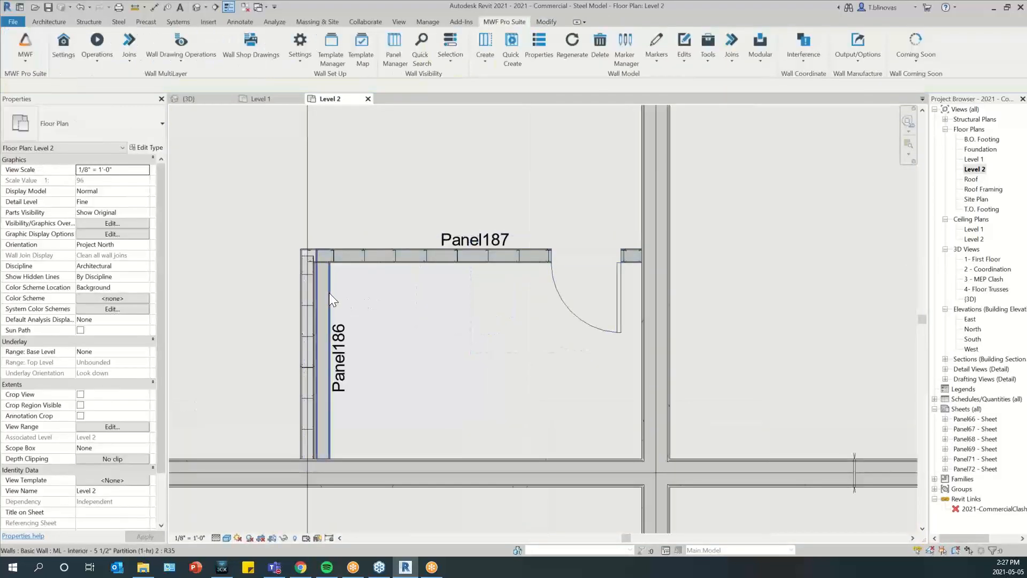
Regenerate the multilayer framing of the Panel186 and Panel187 walls to match the moved wall
click(329, 293)
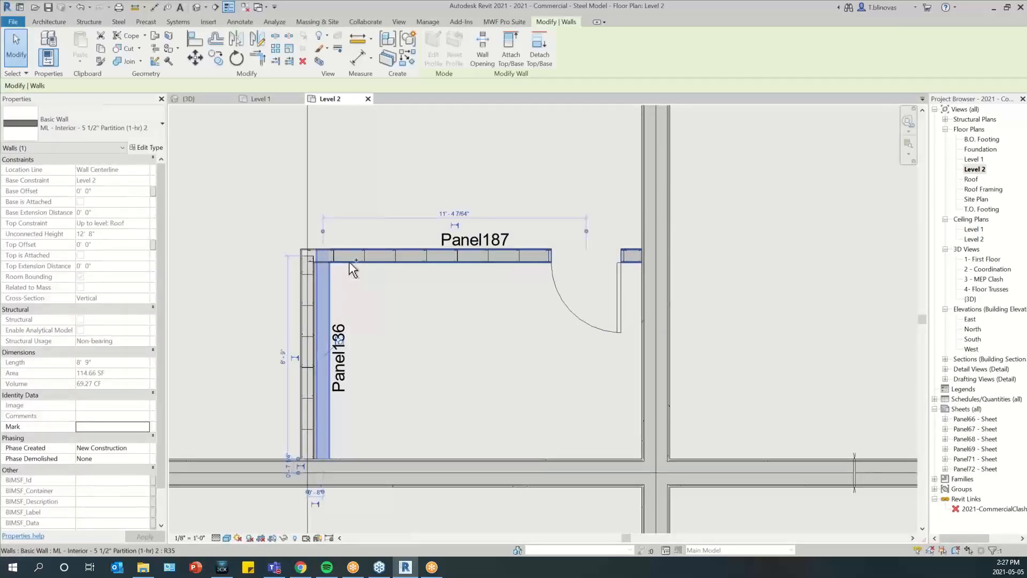
ctrl+click(349, 262)
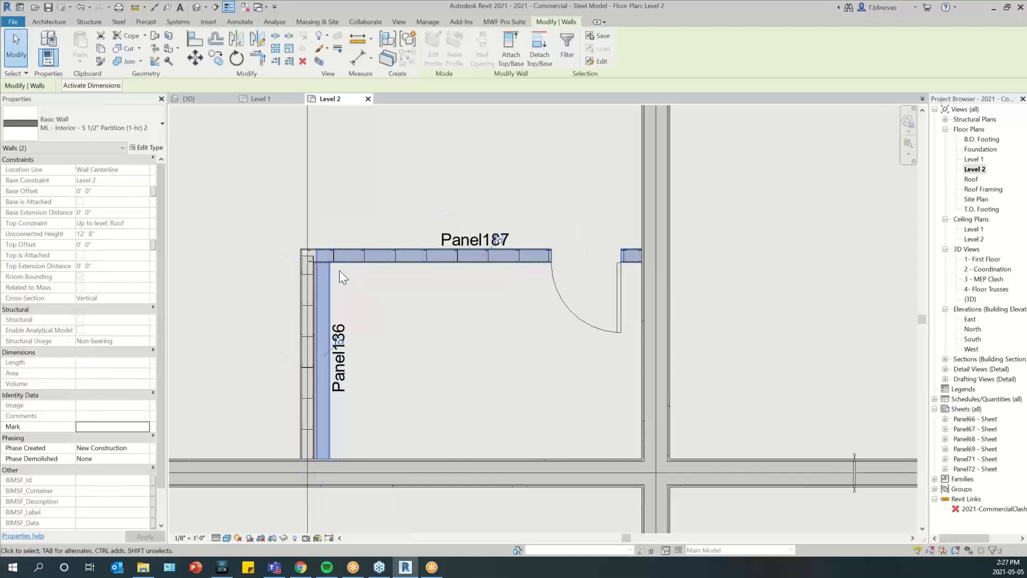
click(502, 20)
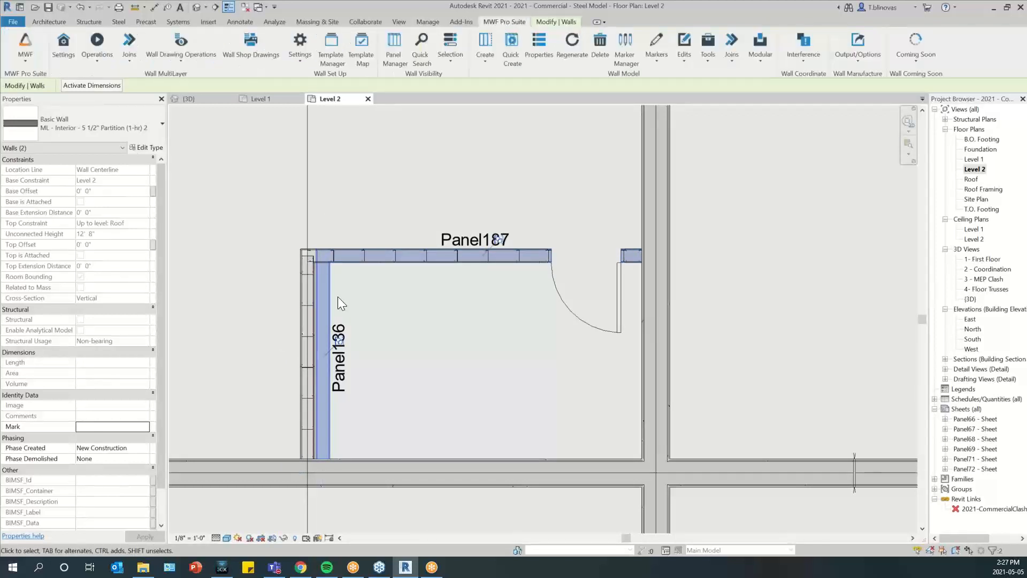
click(93, 54)
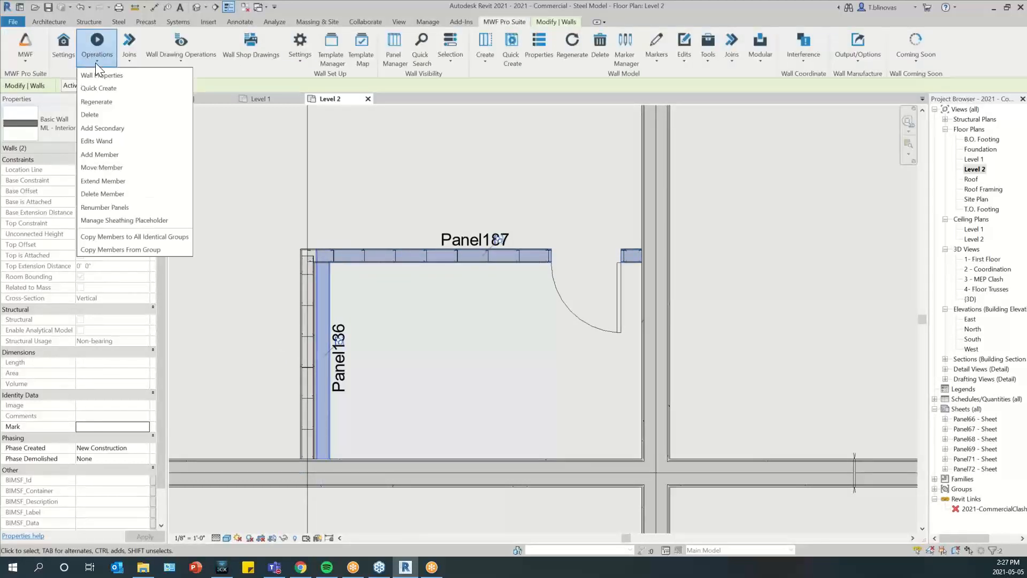
click(122, 104)
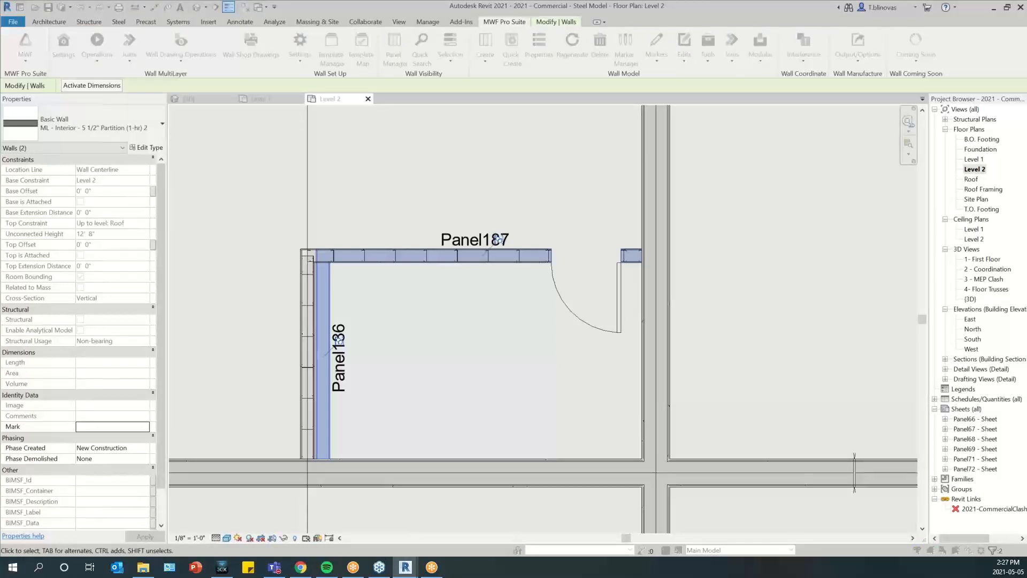
click(520, 396)
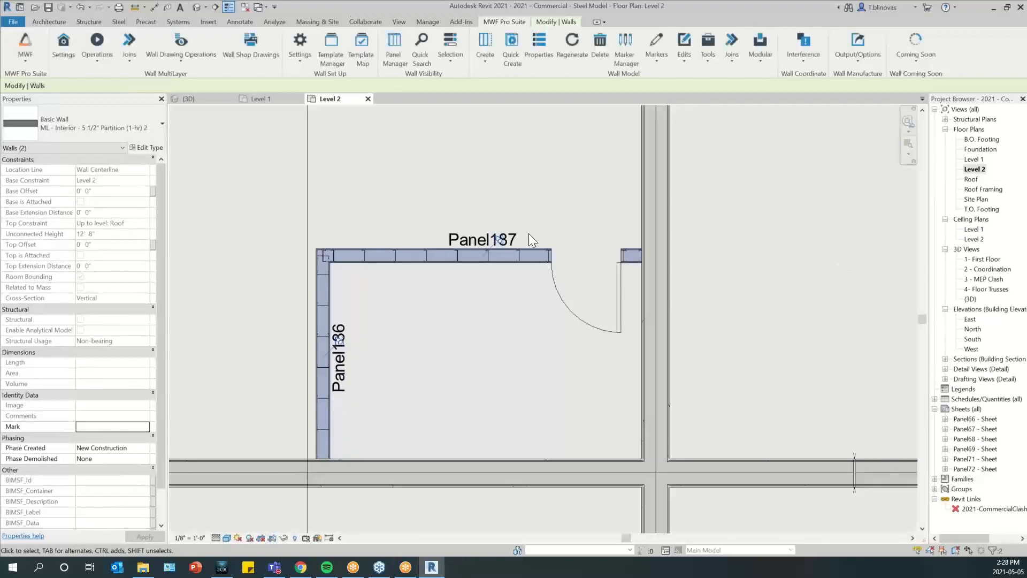
Compare the framing of Panel188 and Panel189 in the neighbouring Group 2.2 instance with the regenerated panels
scroll(276, 314, down, 4)
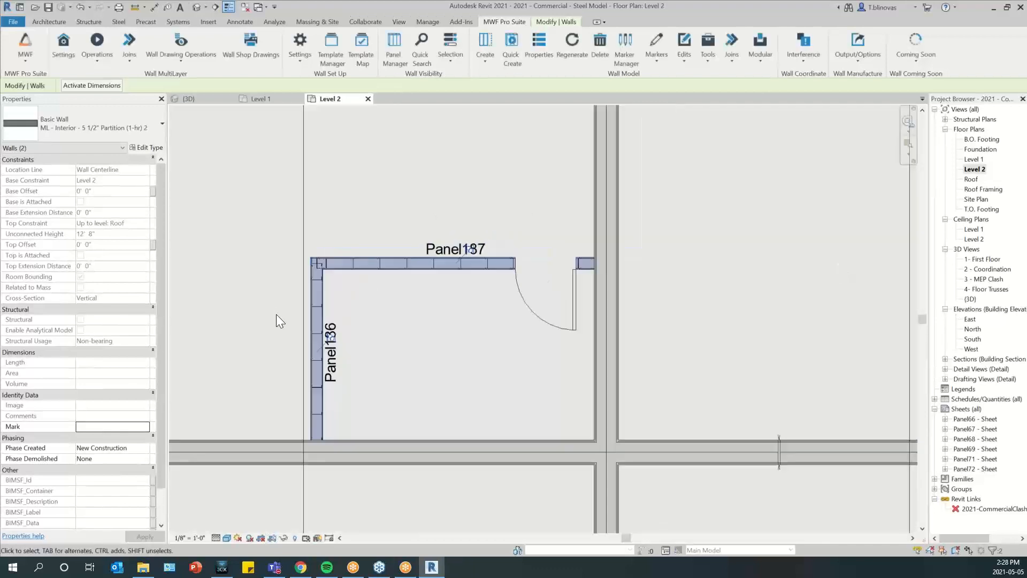
middle_drag(743, 318, 643, 319)
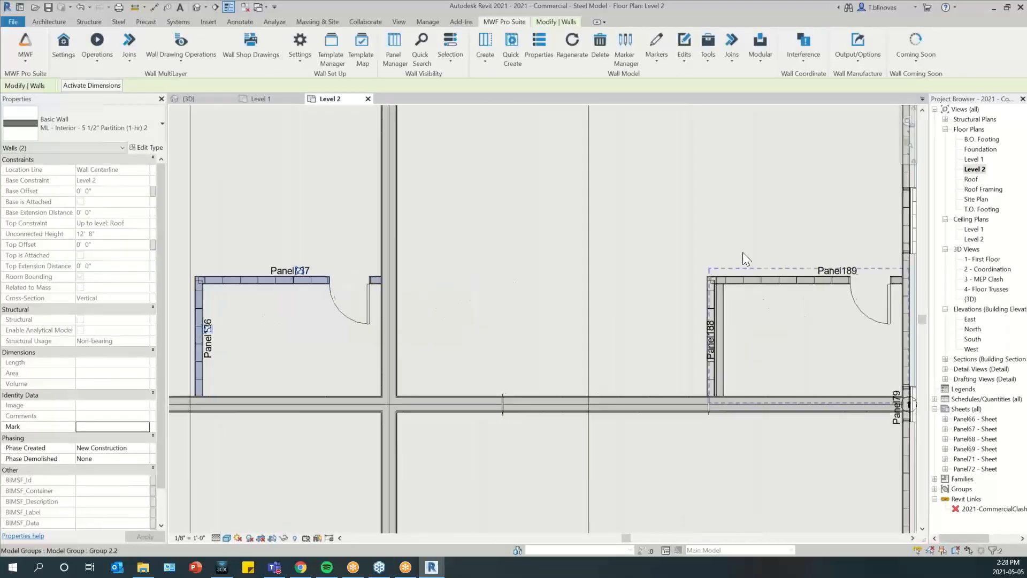
middle_drag(556, 322, 571, 322)
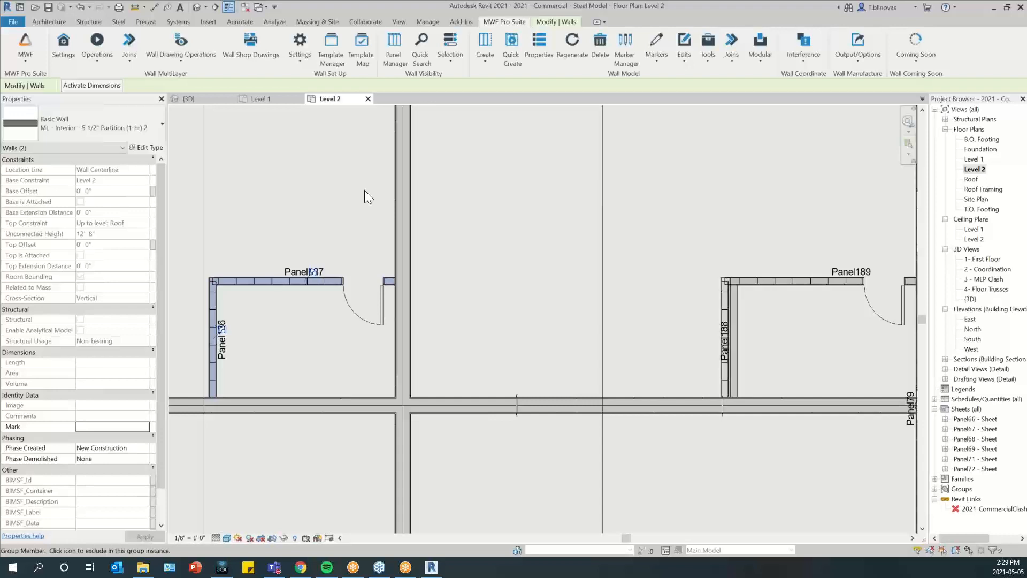
scroll(364, 190, down, 1)
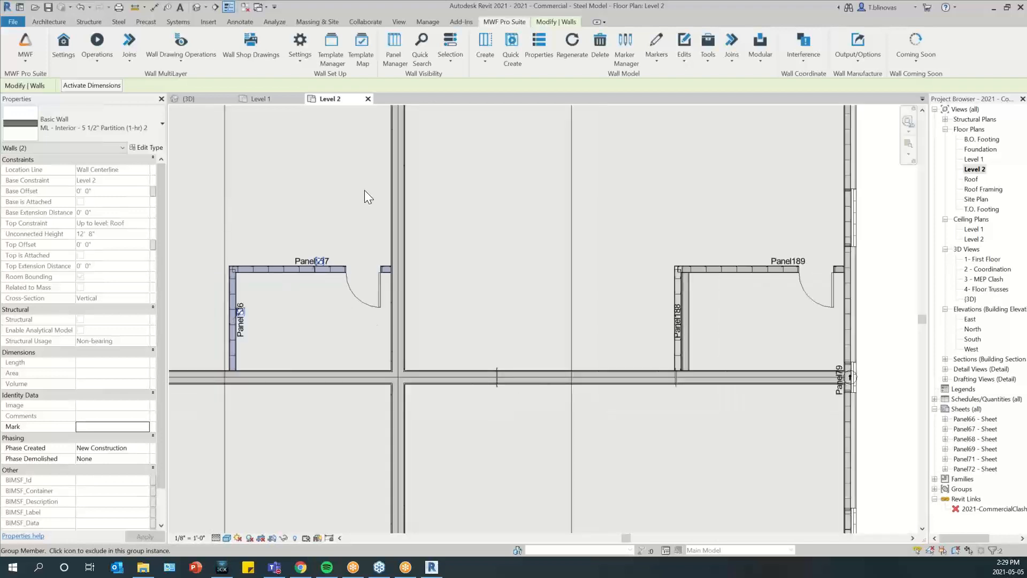